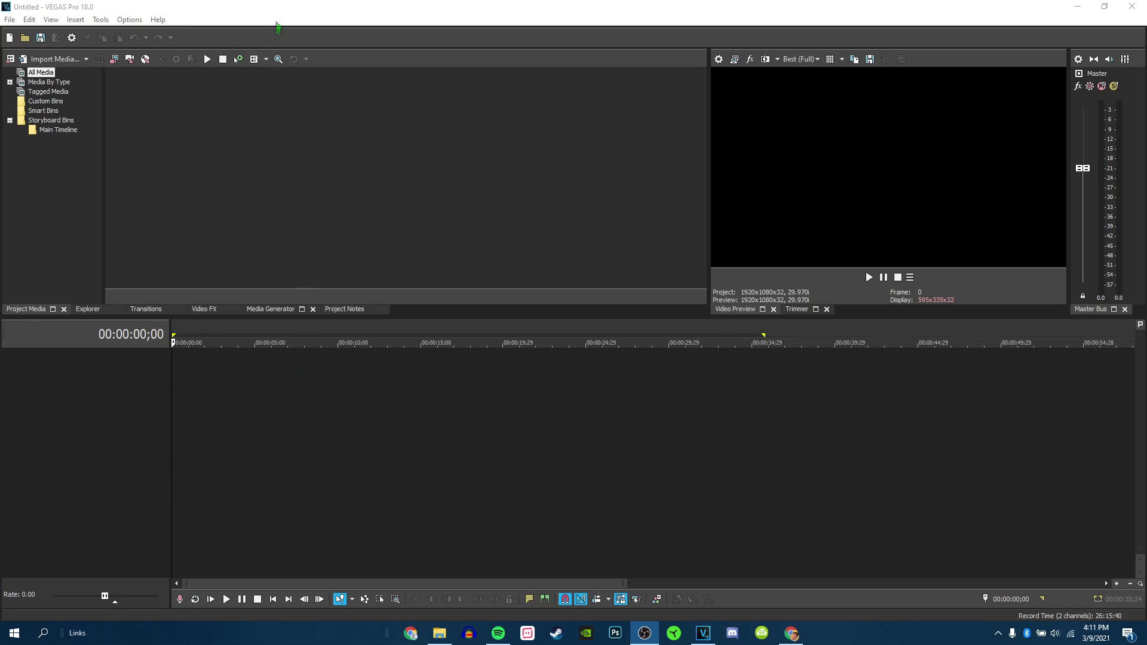
Bring the VEGAS window forward and open the project-opening dialog
click(280, 18)
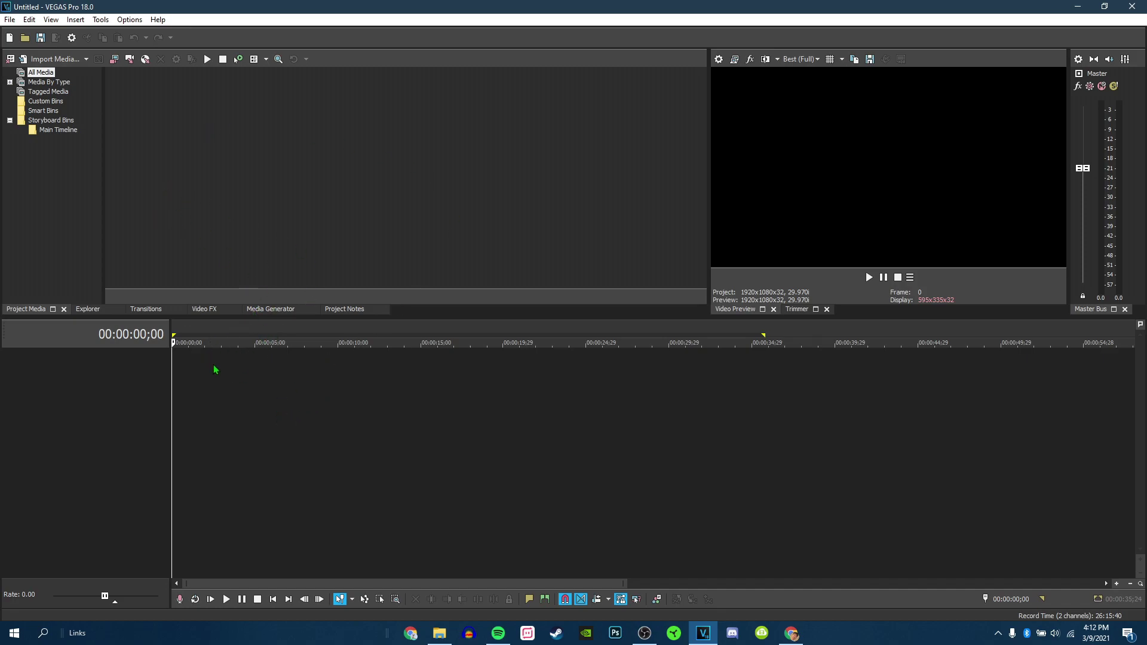
click(28, 42)
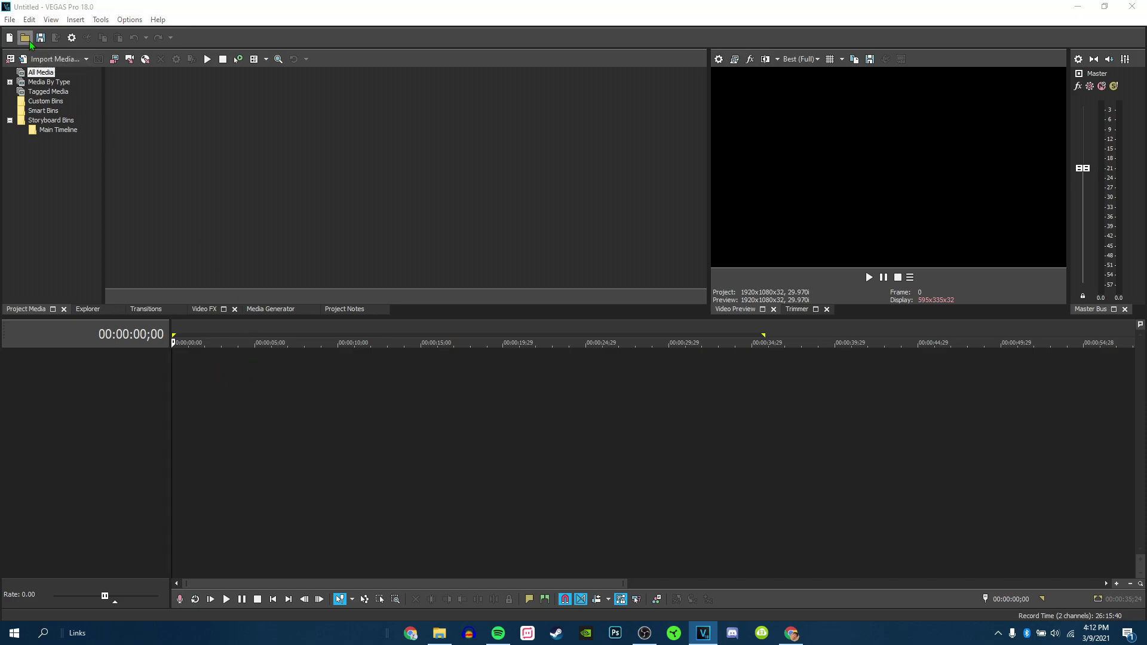
Load the 'how i edit my vids' project and select its opening MVI_0819 clip
click(202, 123)
double_click(203, 124)
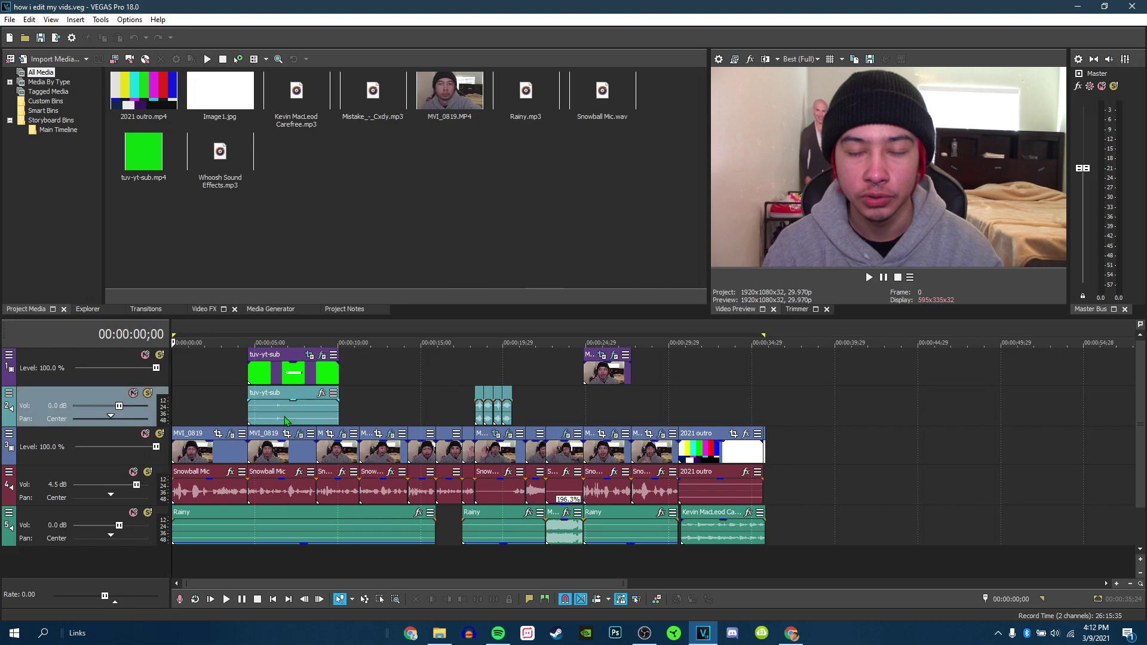
scroll(286, 420, up, 5)
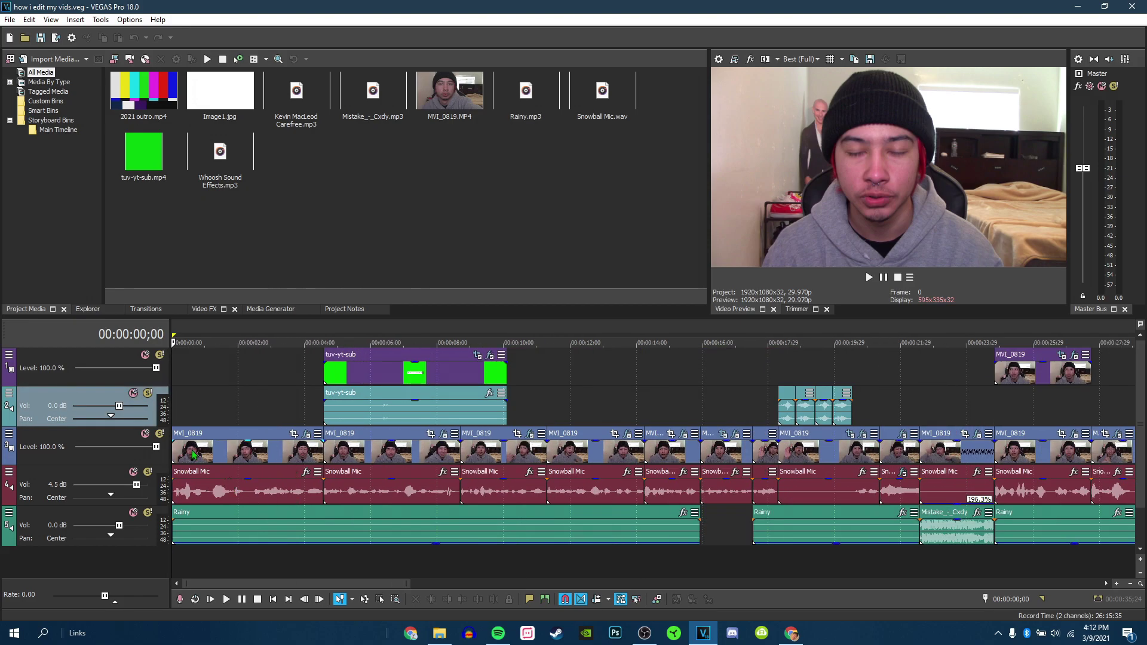
click(200, 455)
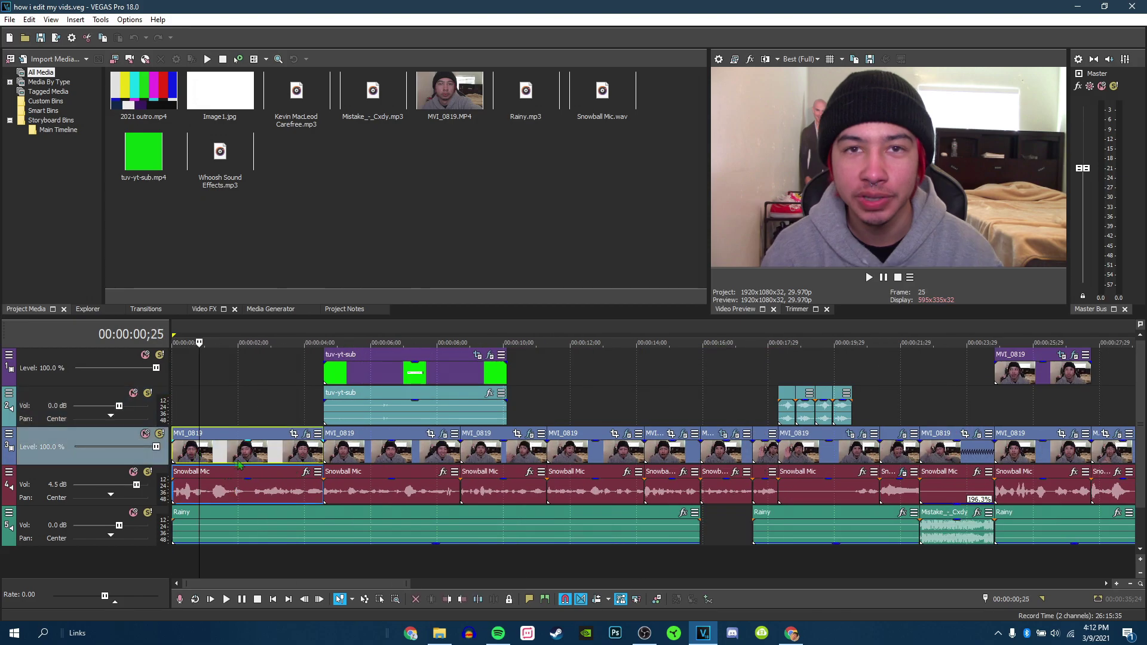
scroll(318, 481, down, 10)
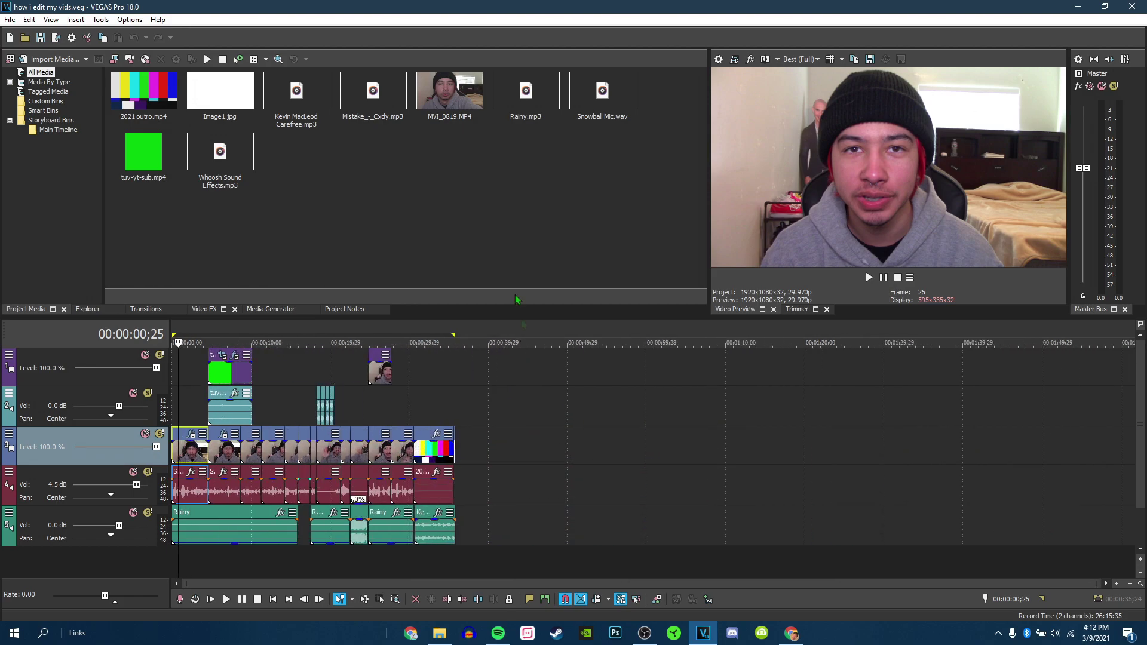
Place MVI_0819.MP4 and Snowball Mic.wav past the outro, sliding the mic recording earlier
drag(449, 95, 615, 421)
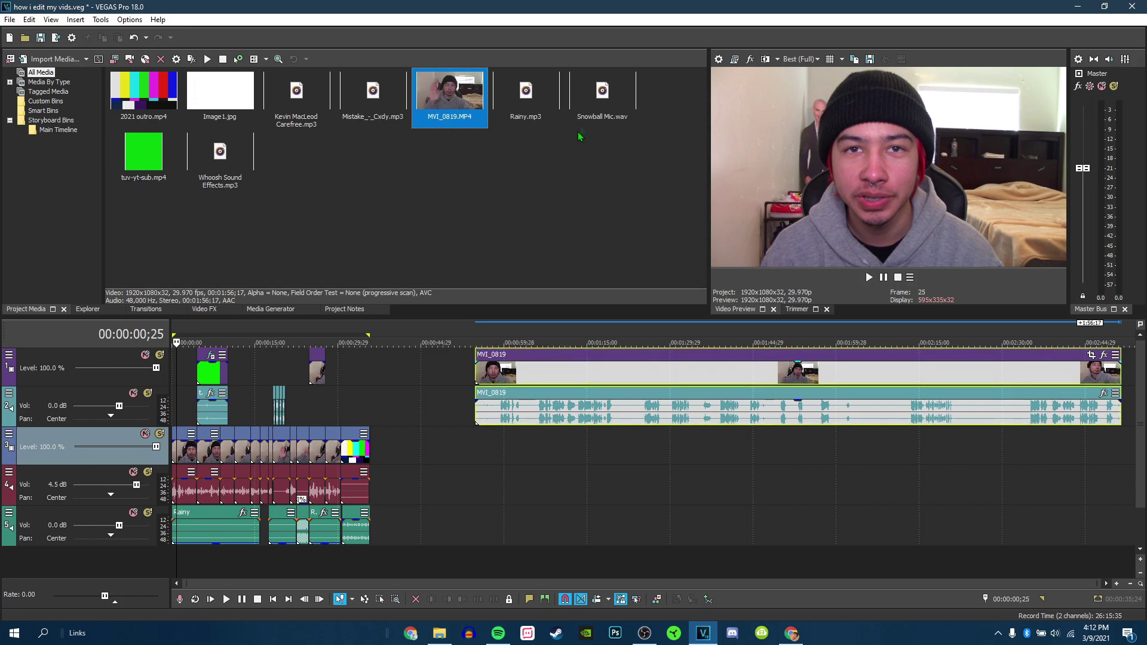
drag(601, 110, 482, 450)
click(505, 373)
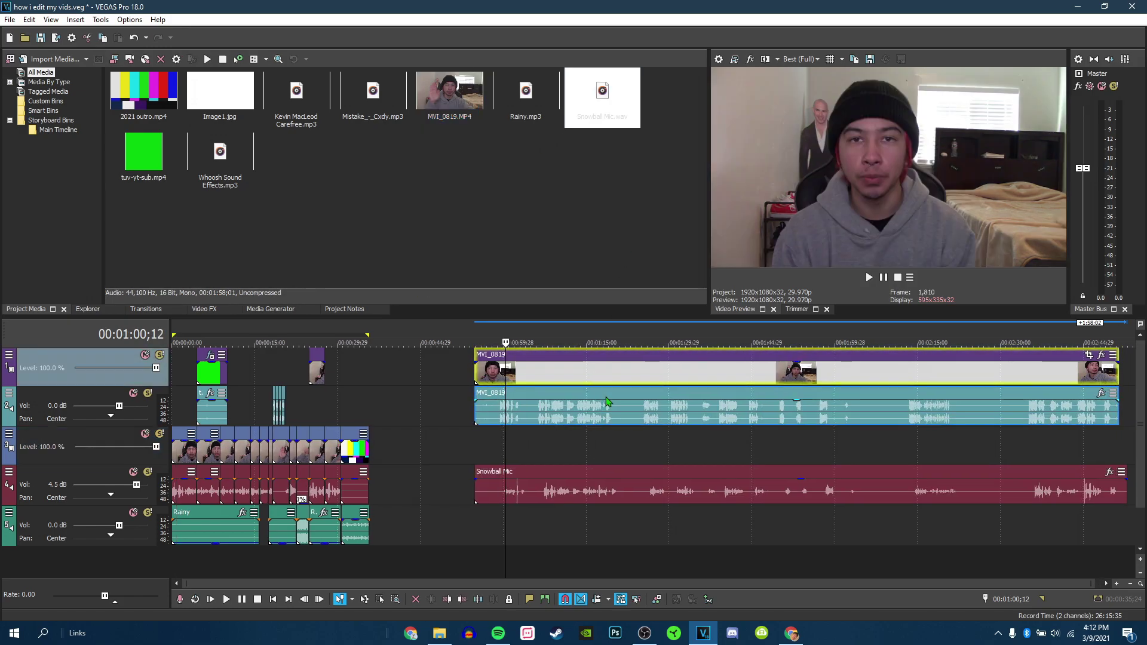
scroll(607, 401, up, 2)
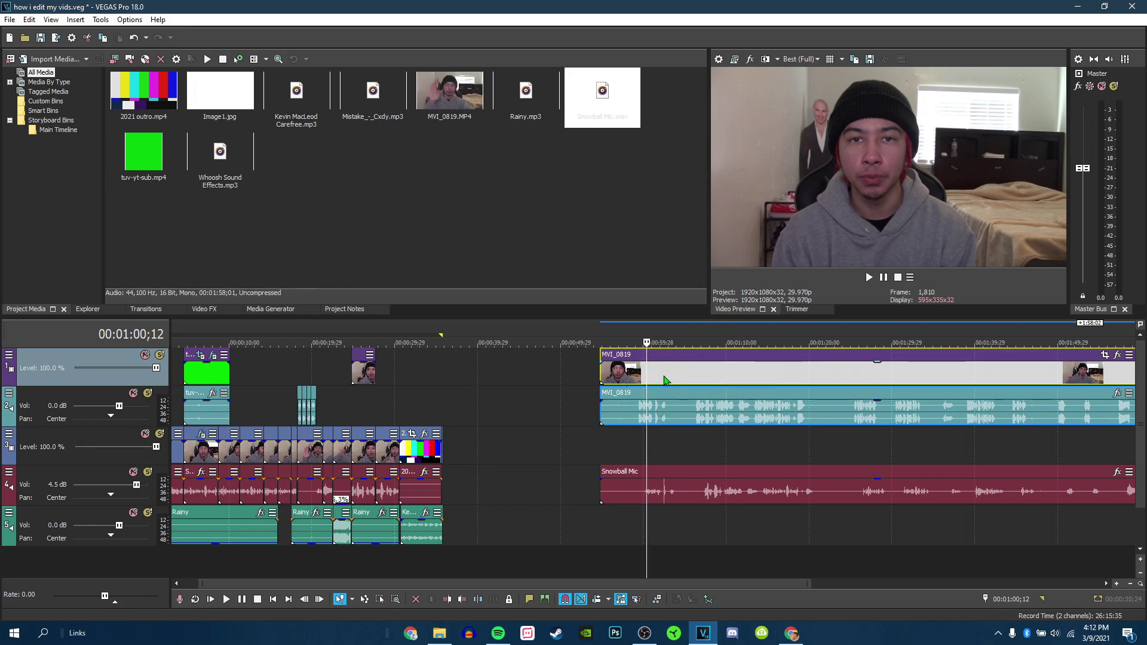
scroll(657, 394, up, 2)
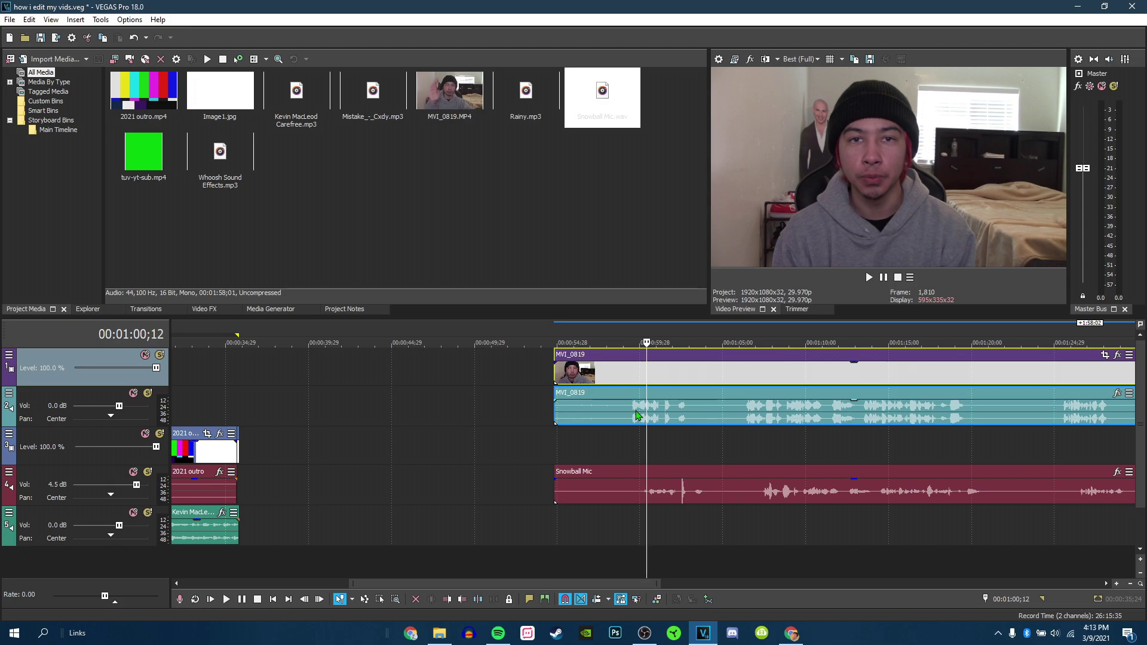
scroll(636, 415, up, 3)
drag(637, 493, 592, 499)
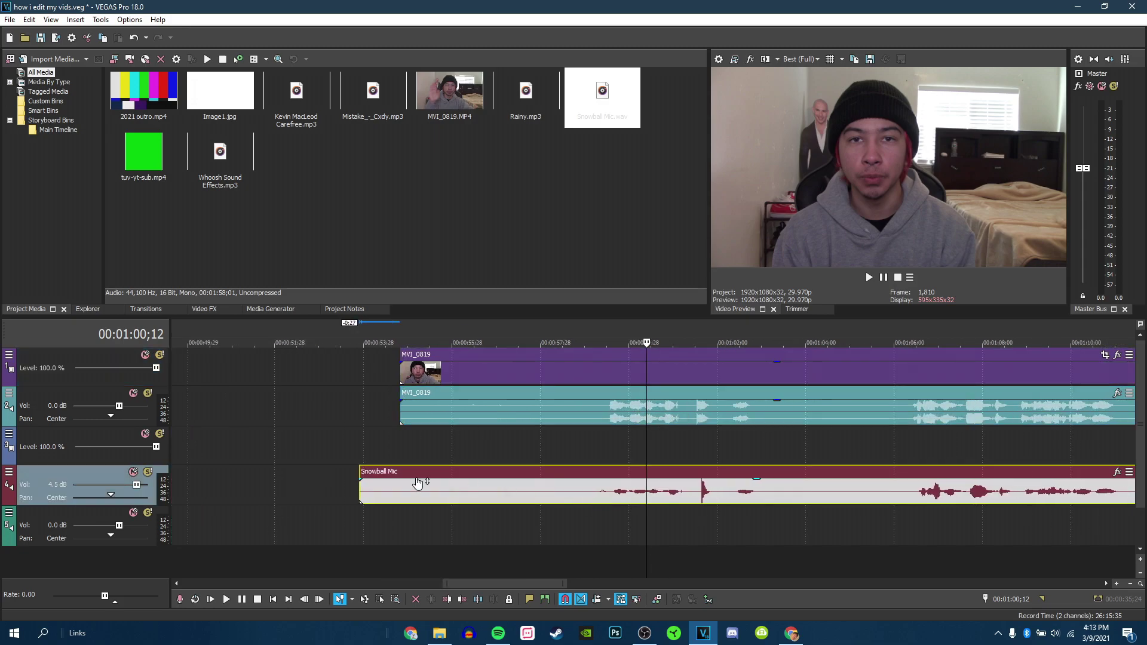
Line the Snowball Mic recording up with the MVI_0819 clip start and test sync with playback
drag(417, 483, 459, 483)
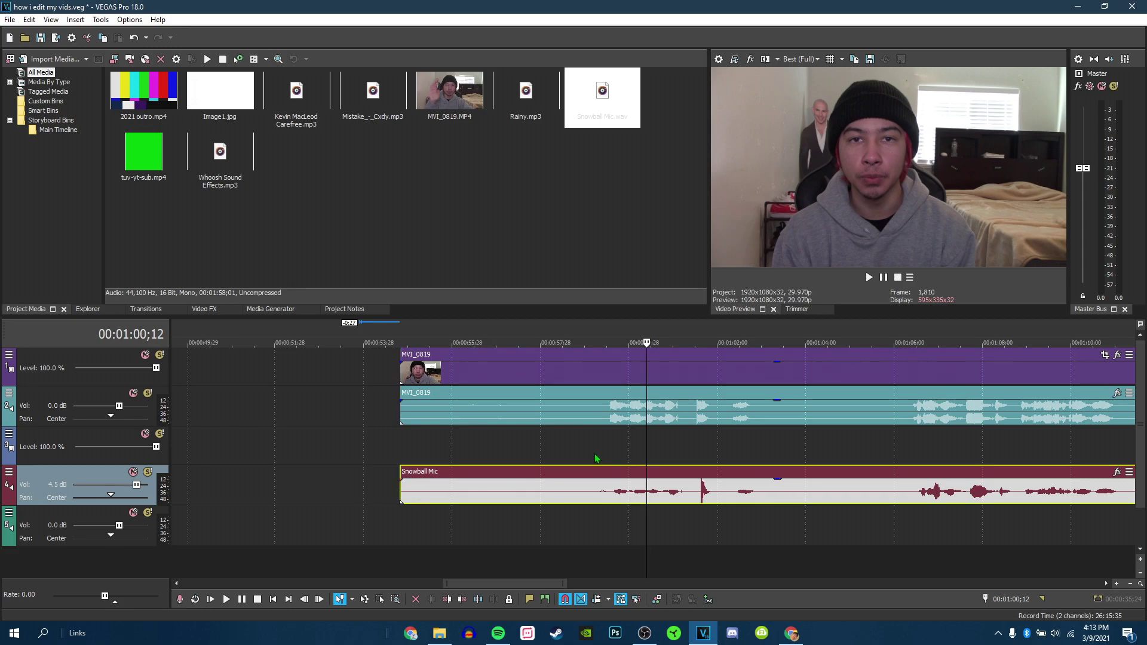
click(594, 417)
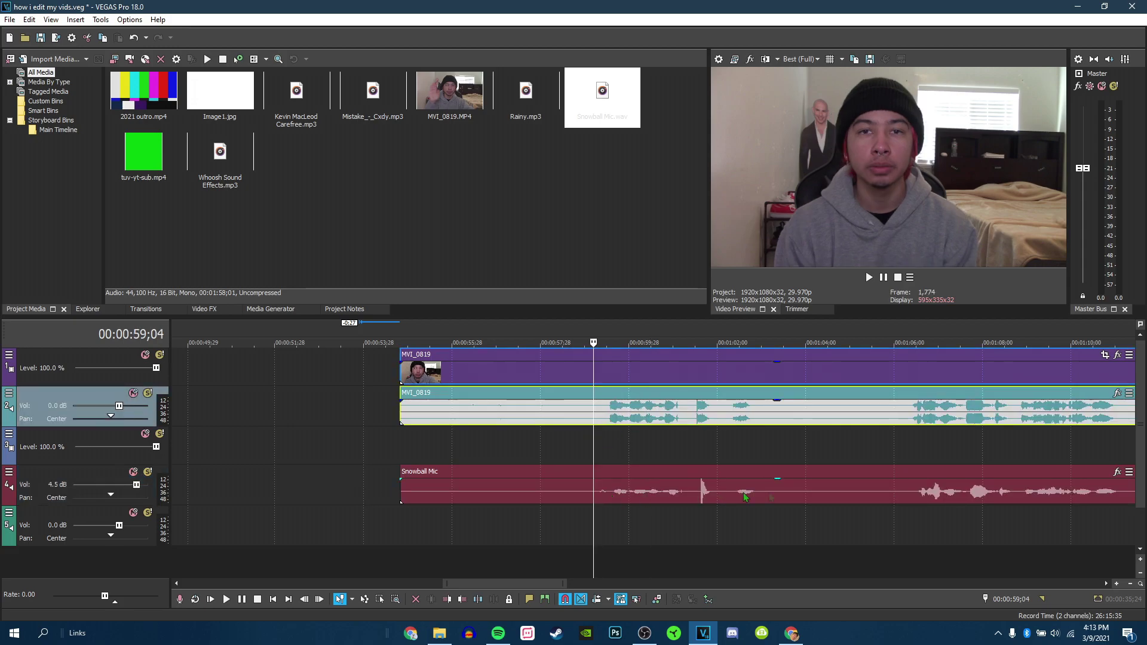
drag(745, 498, 1019, 499)
key(space)
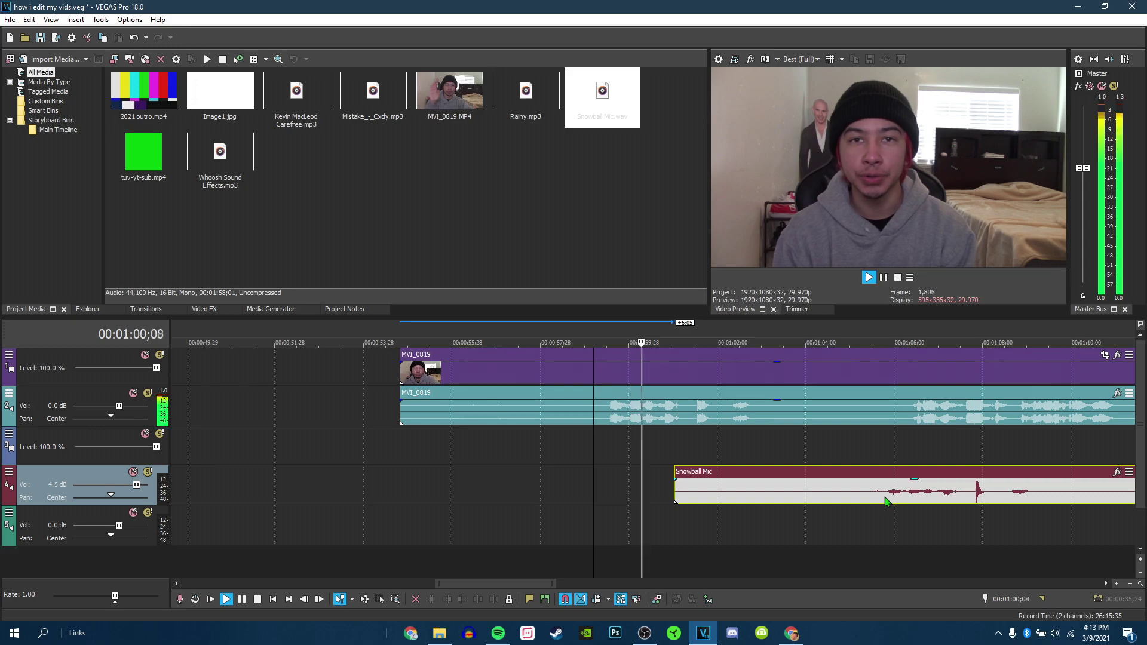
key(space)
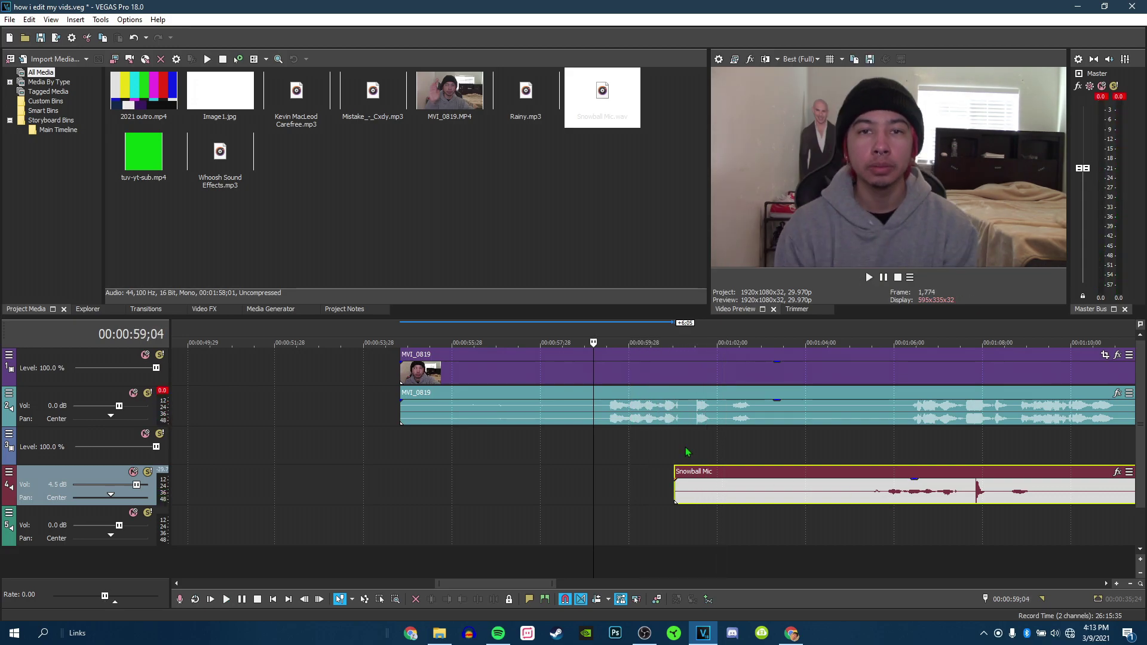
drag(700, 495, 425, 494)
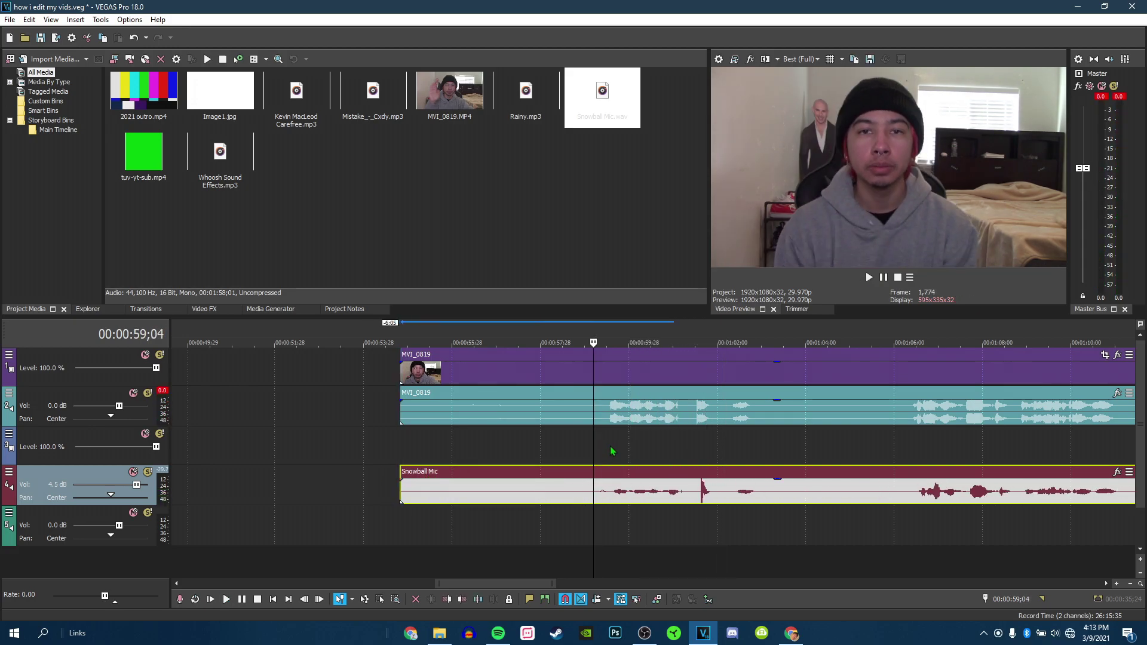
Nudge the Snowball Mic recording two frames earlier and replay to check alignment
click(611, 450)
scroll(598, 454, up, 4)
click(704, 499)
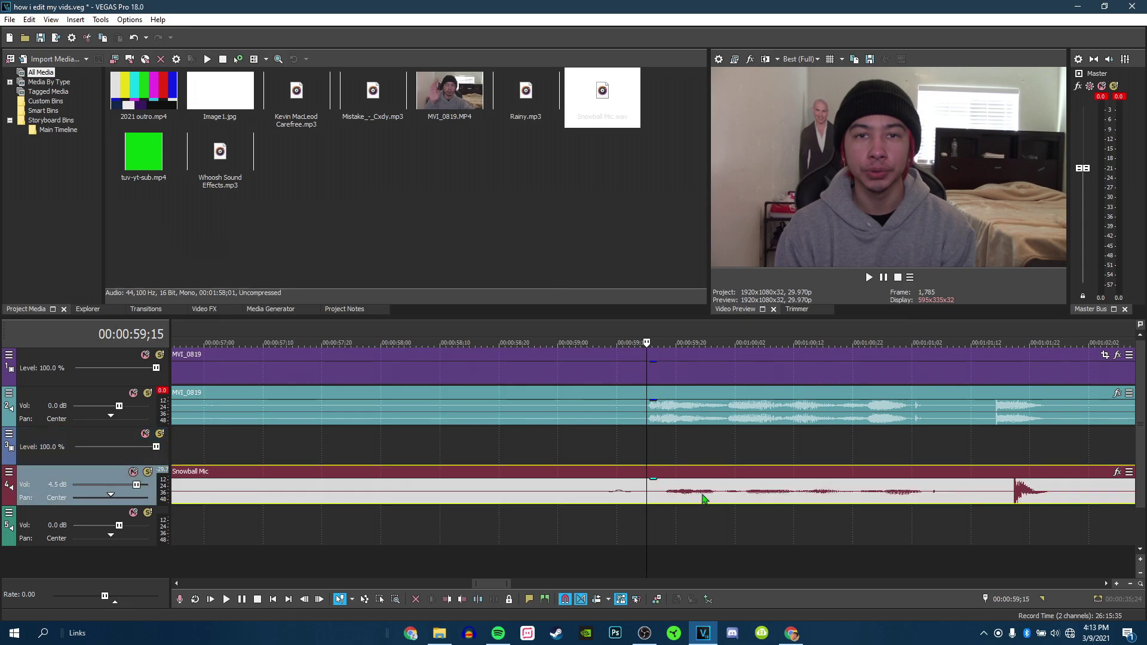
drag(703, 498, 695, 486)
scroll(694, 486, down, 3)
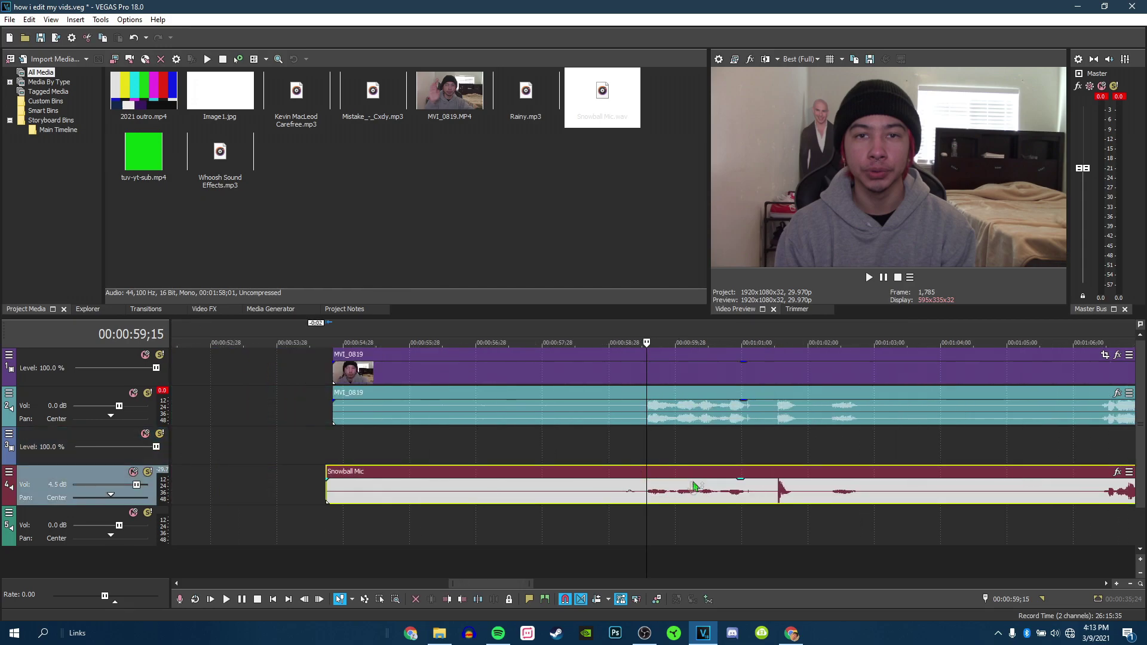
click(756, 447)
click(883, 279)
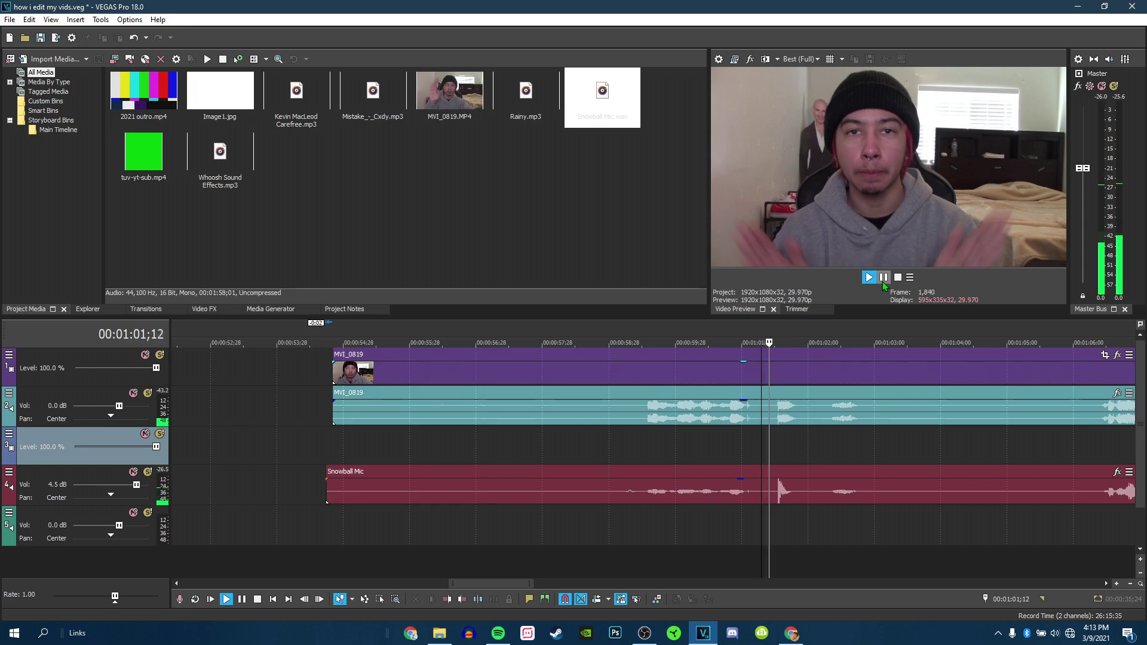
click(883, 278)
key(Up)
key(Up)
key(Up)
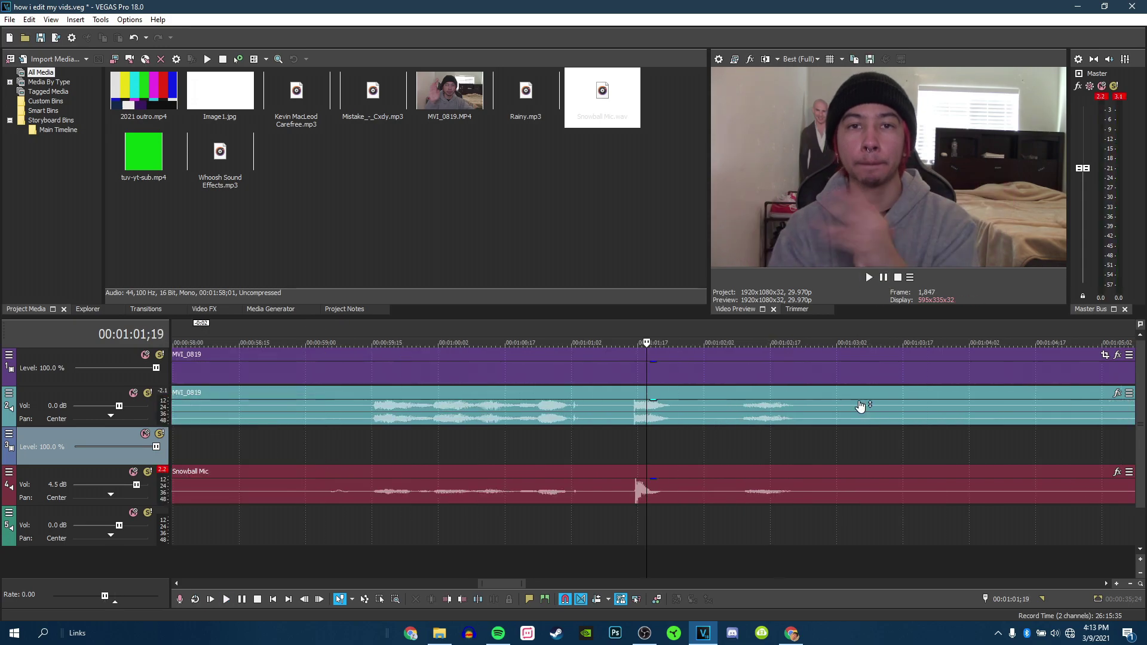
Align the Snowball Mic spike with the playhead and select the MVI_0819 camera audio
scroll(644, 506, up, 3)
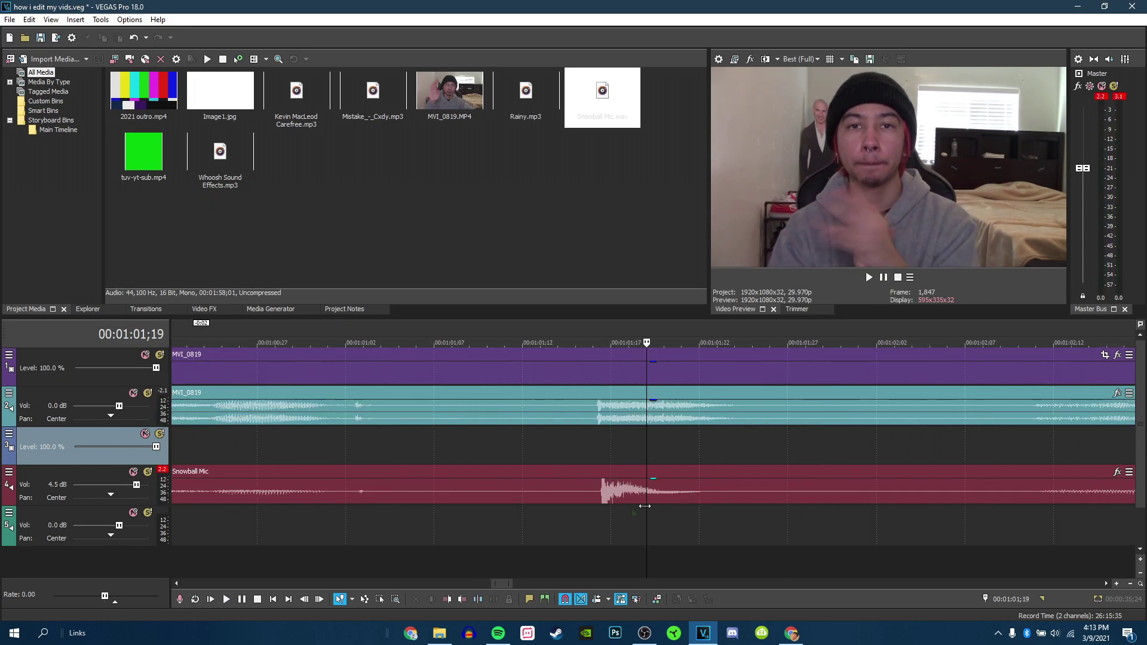
drag(600, 501, 645, 500)
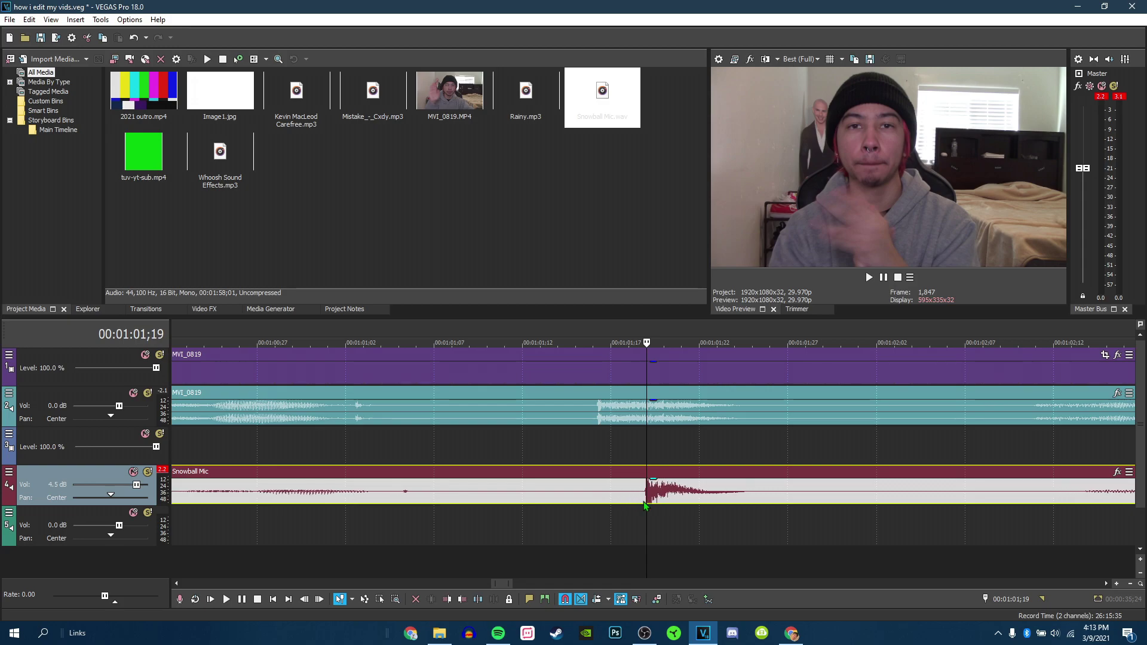
scroll(632, 501, down, 2)
scroll(594, 458, down, 5)
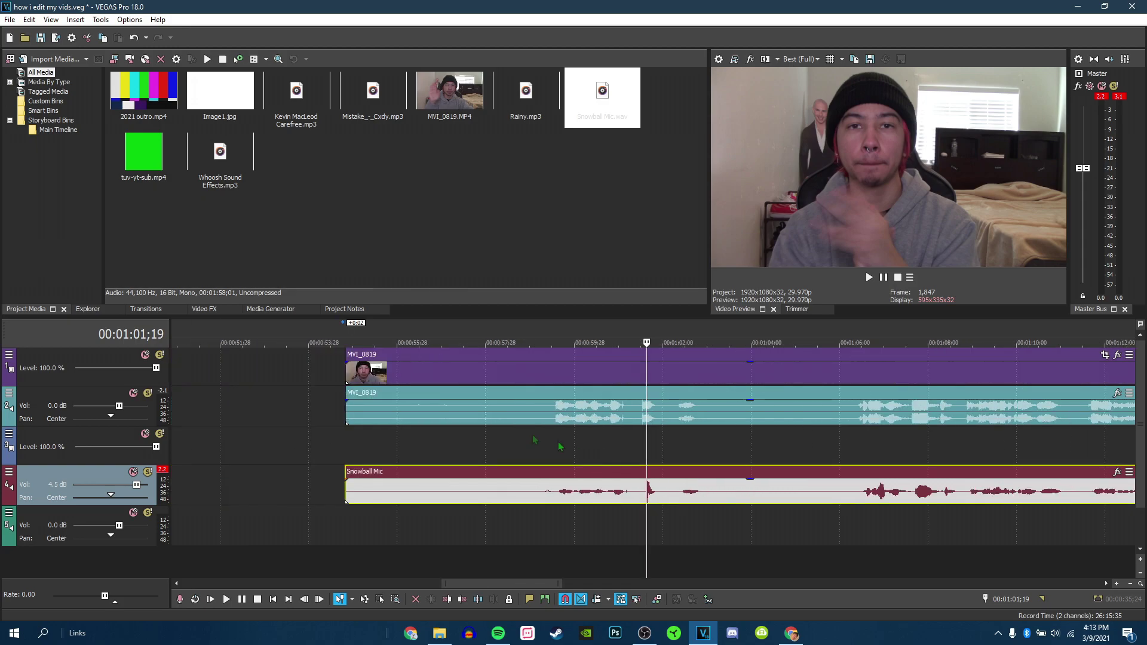
click(447, 416)
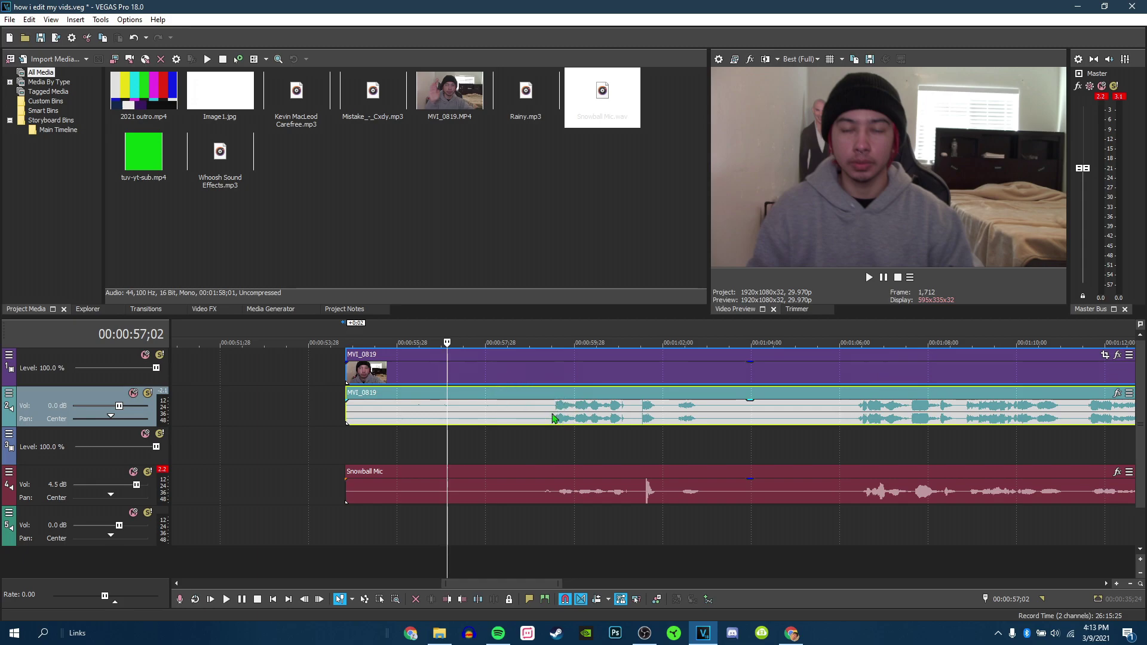
click(552, 418)
Delete the MVI_0819 camera audio, move Snowball Mic up to track 2, and select both events
key(Delete)
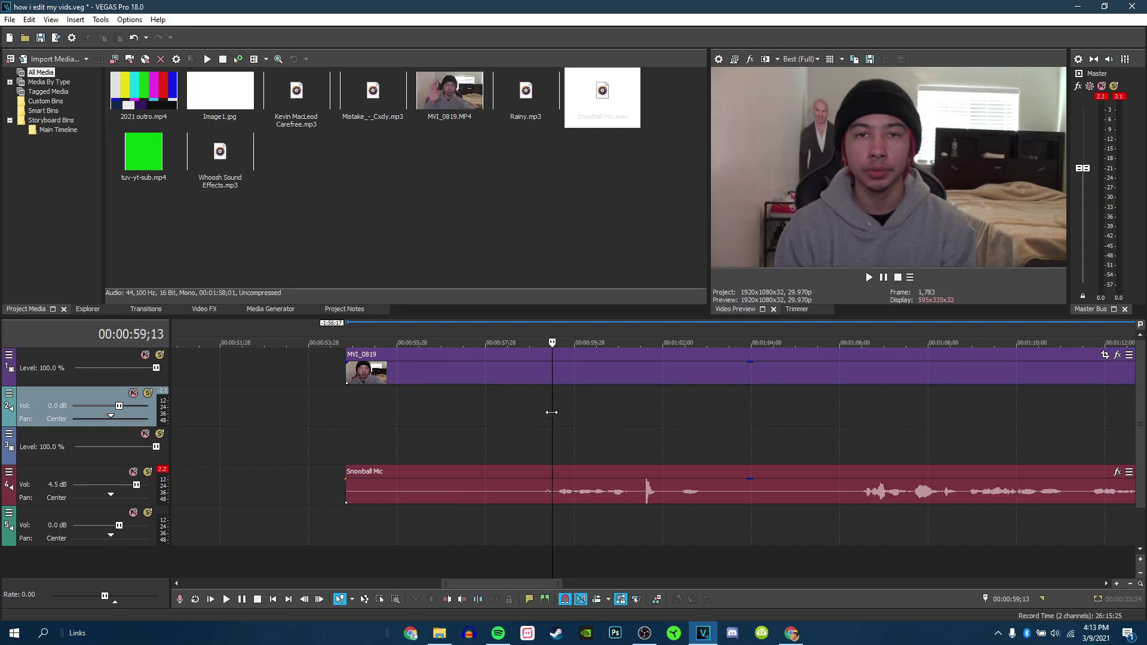
drag(388, 497, 394, 417)
click(394, 417)
ctrl+click(412, 381)
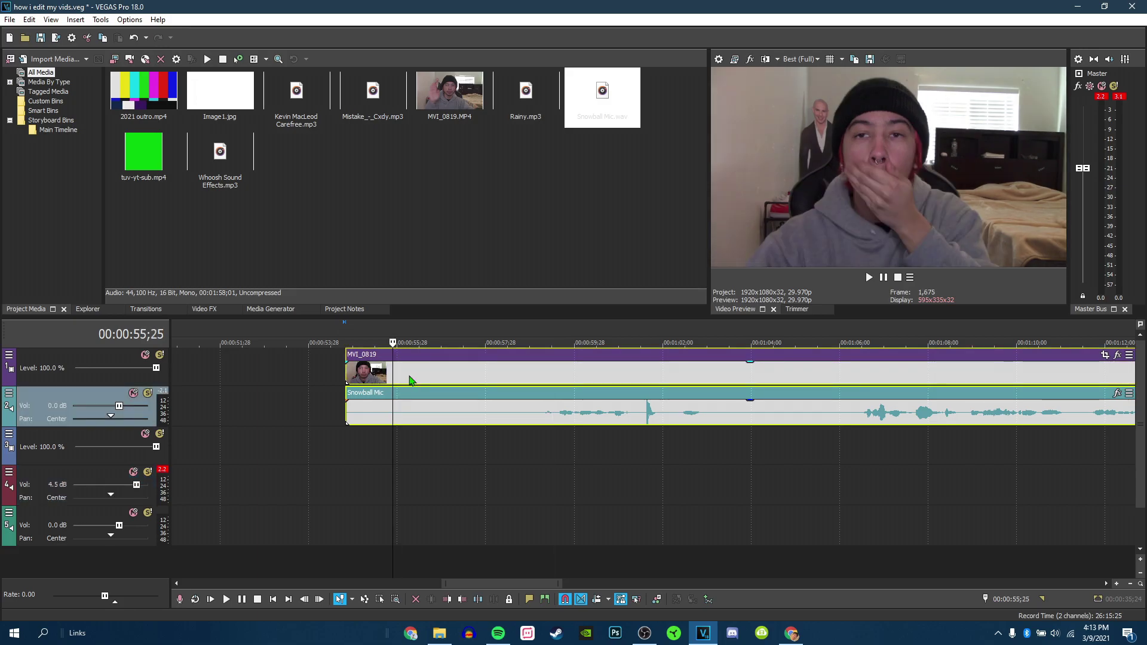
click(505, 373)
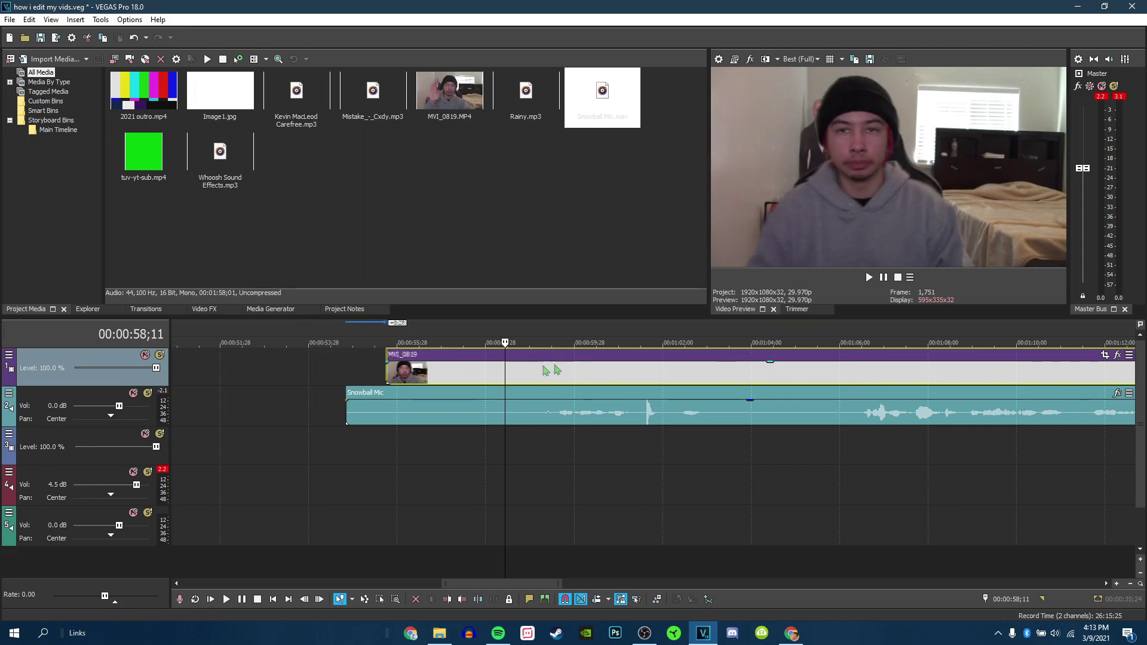
click(418, 374)
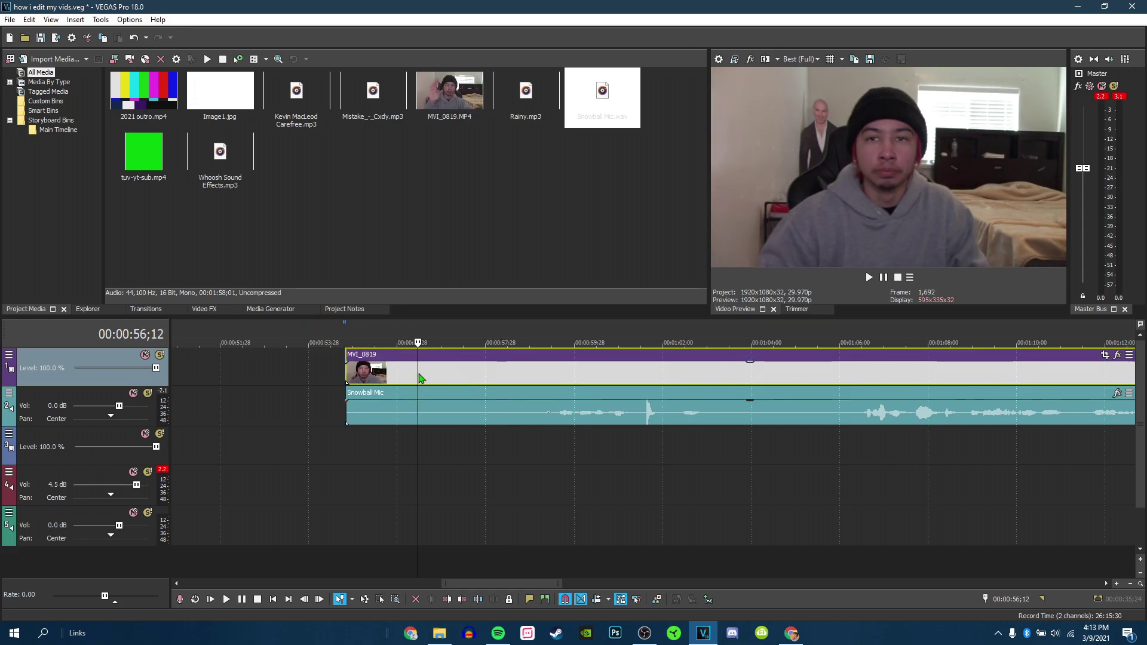
ctrl+click(445, 416)
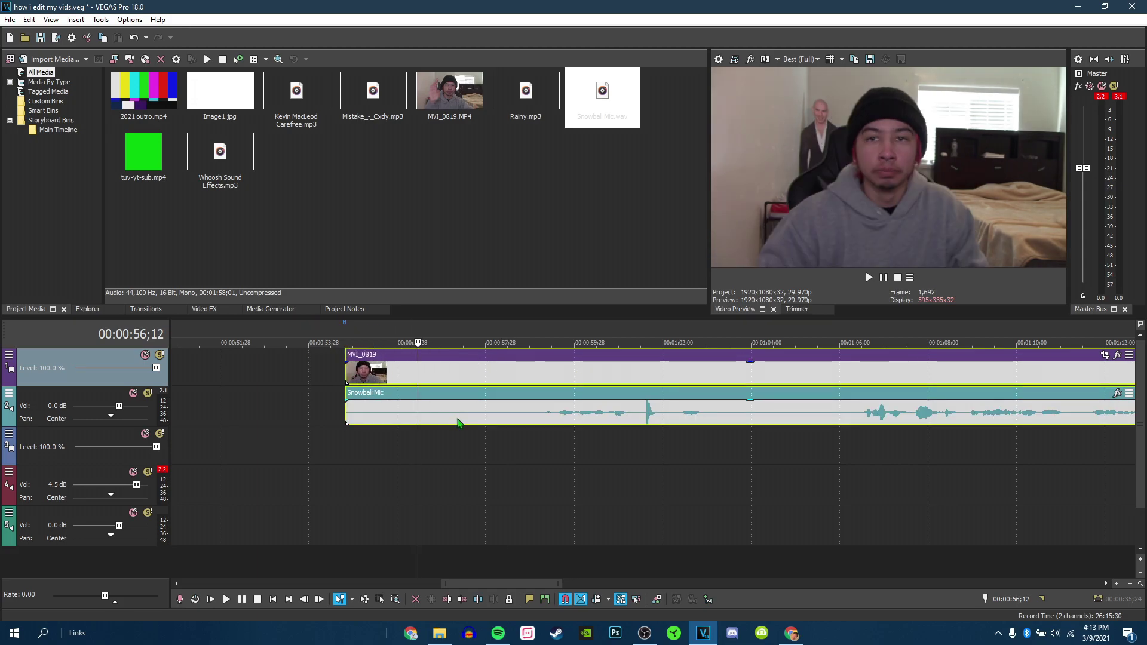
Shift the clip and mic audio earlier, check playback from 00:00:56;24, then return to the opening clip
scroll(677, 416, down, 5)
drag(675, 416, 651, 418)
click(651, 420)
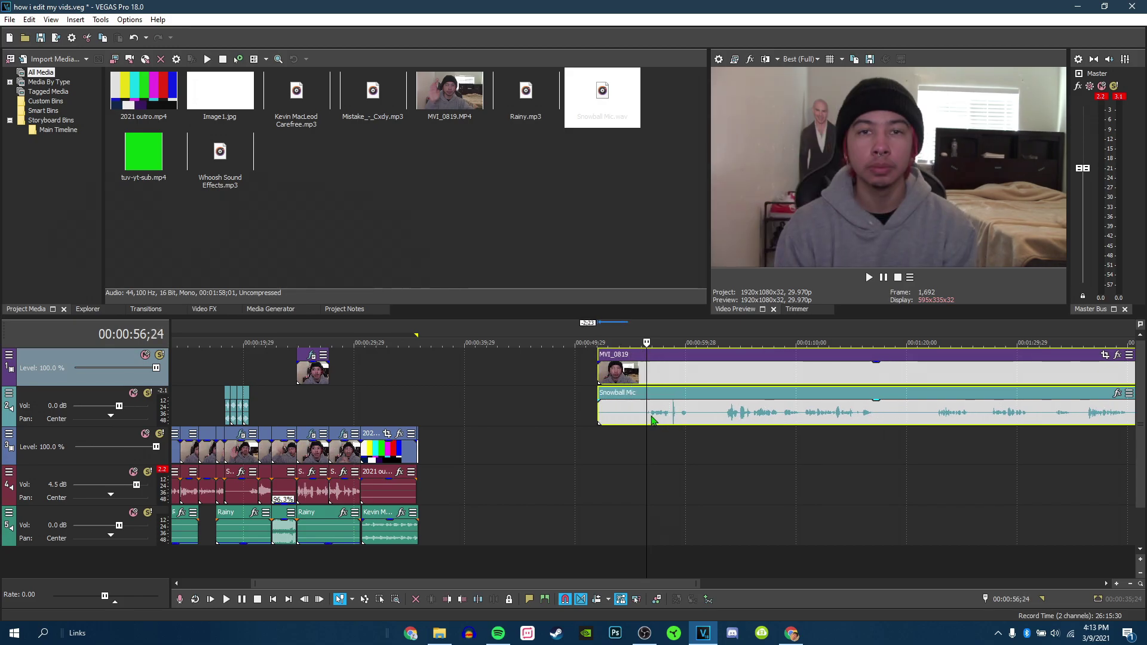
key(space)
scroll(650, 420, up, 5)
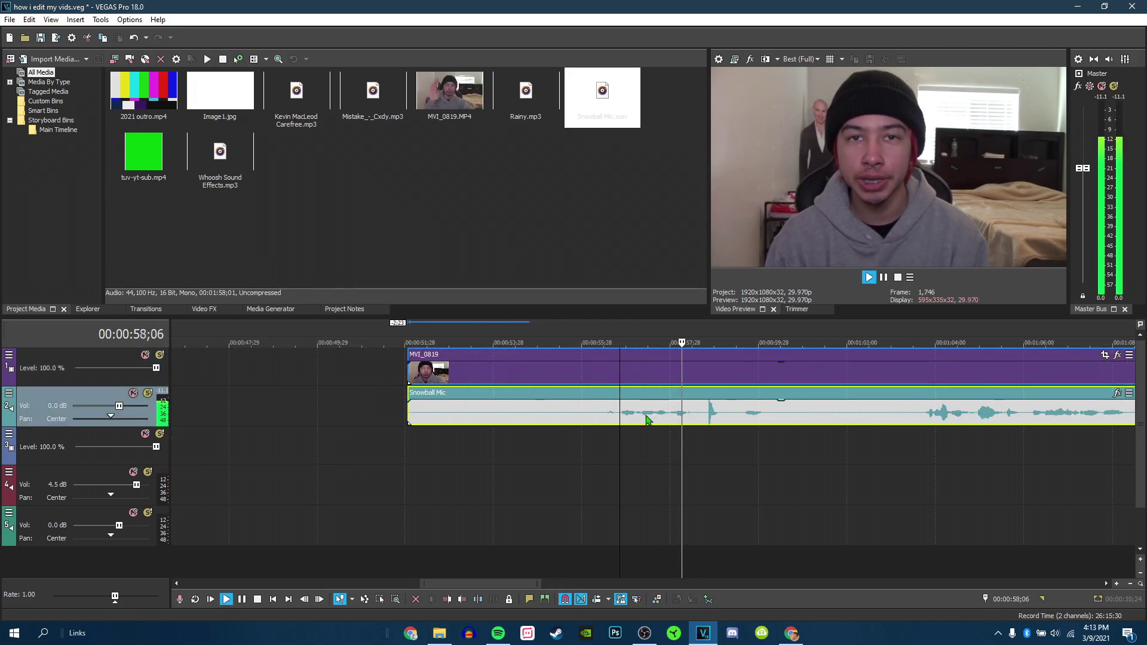
key(space)
scroll(648, 420, down, 5)
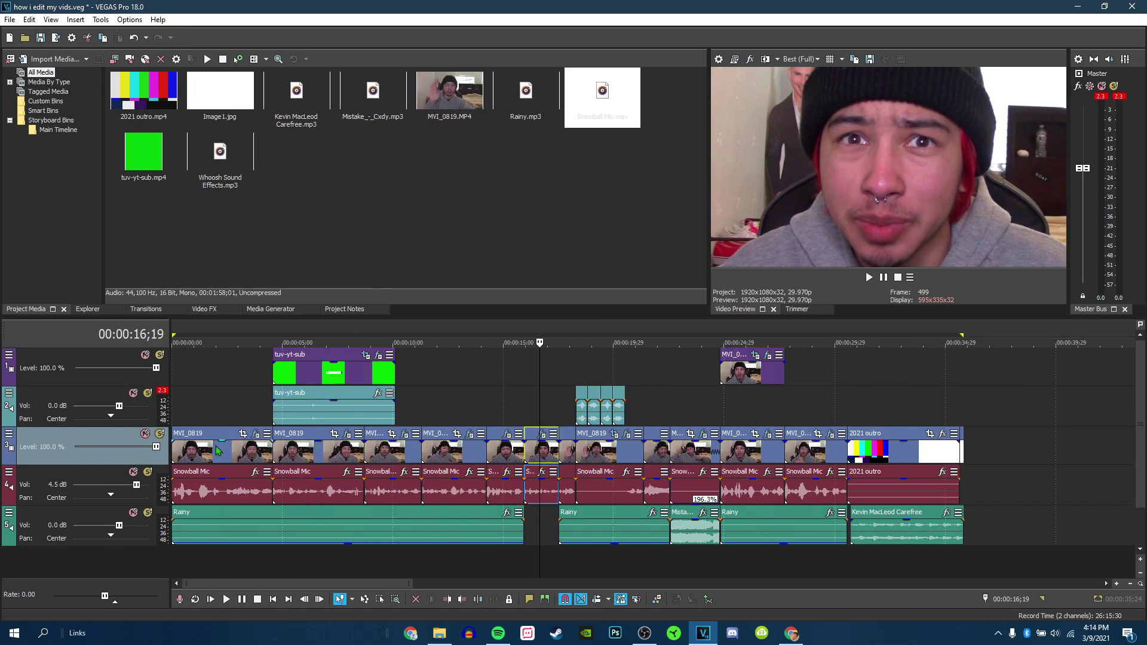
click(203, 450)
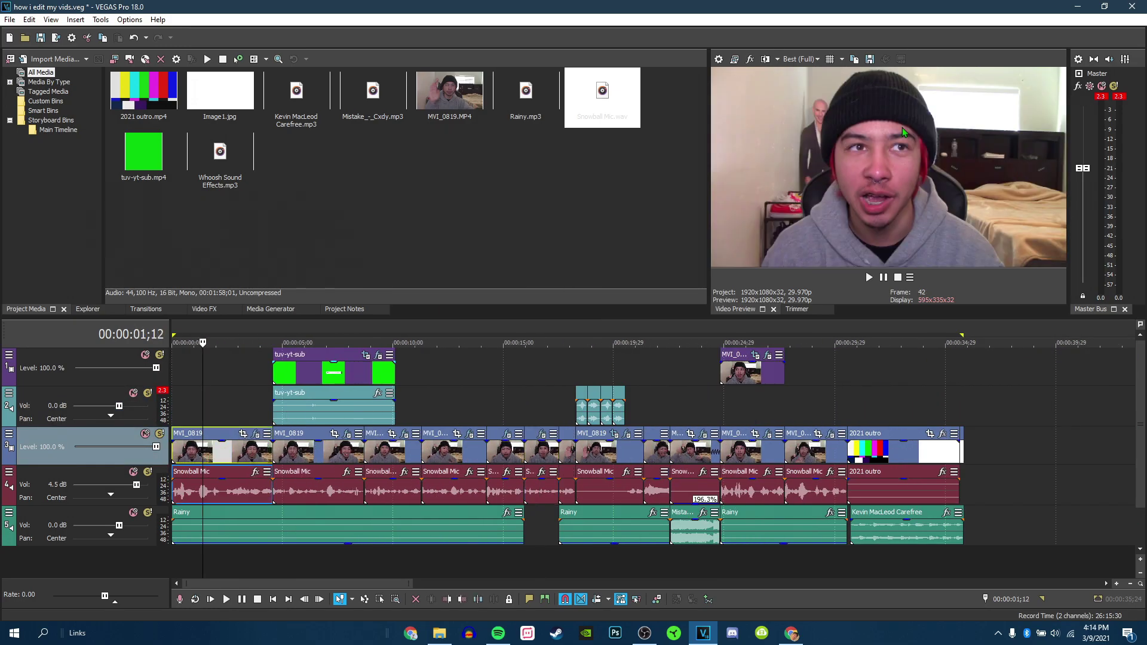
click(256, 434)
Re-enable S_HueSatBright on the first MVI_0819 clip and browse Third Party effects without adding any
click(270, 158)
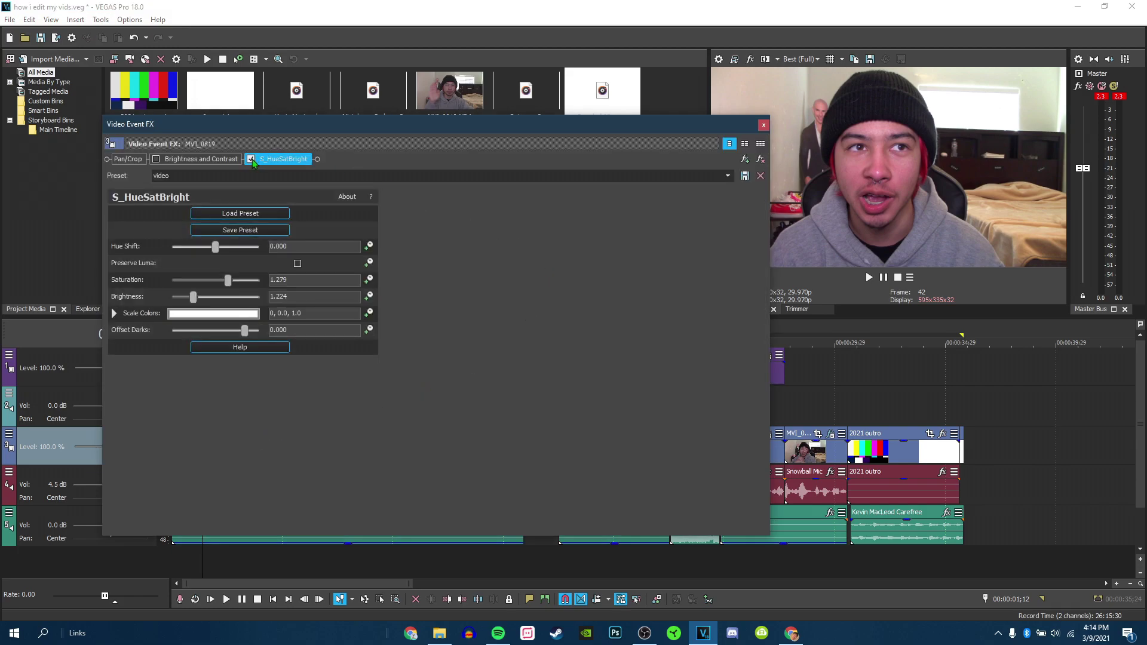
drag(259, 132, 228, 152)
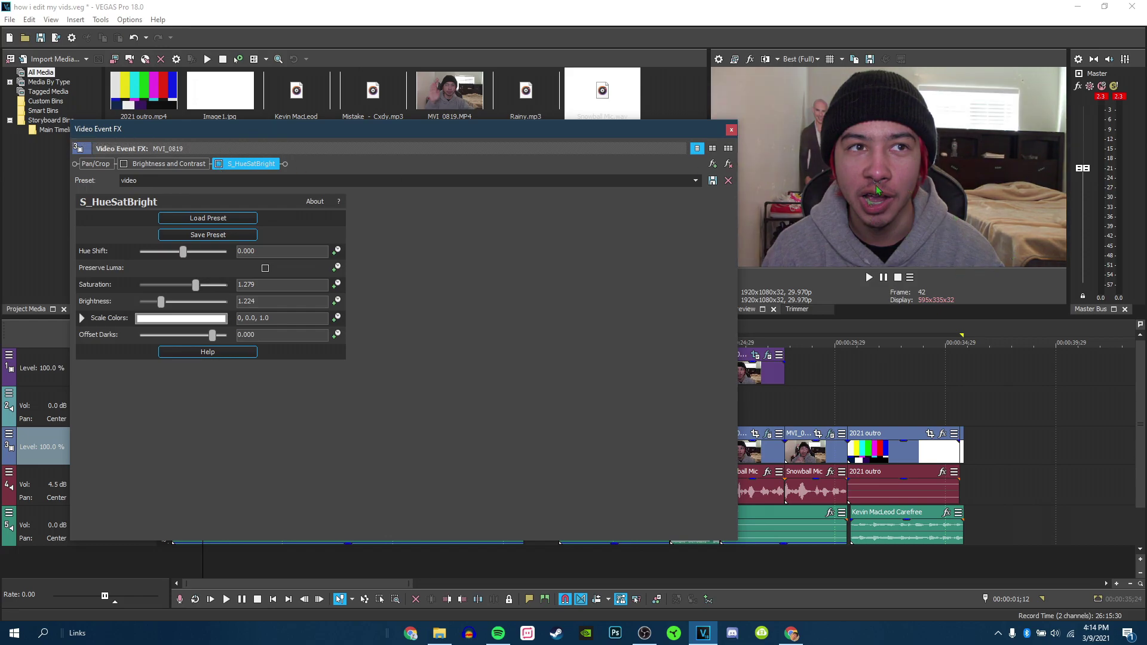
click(219, 163)
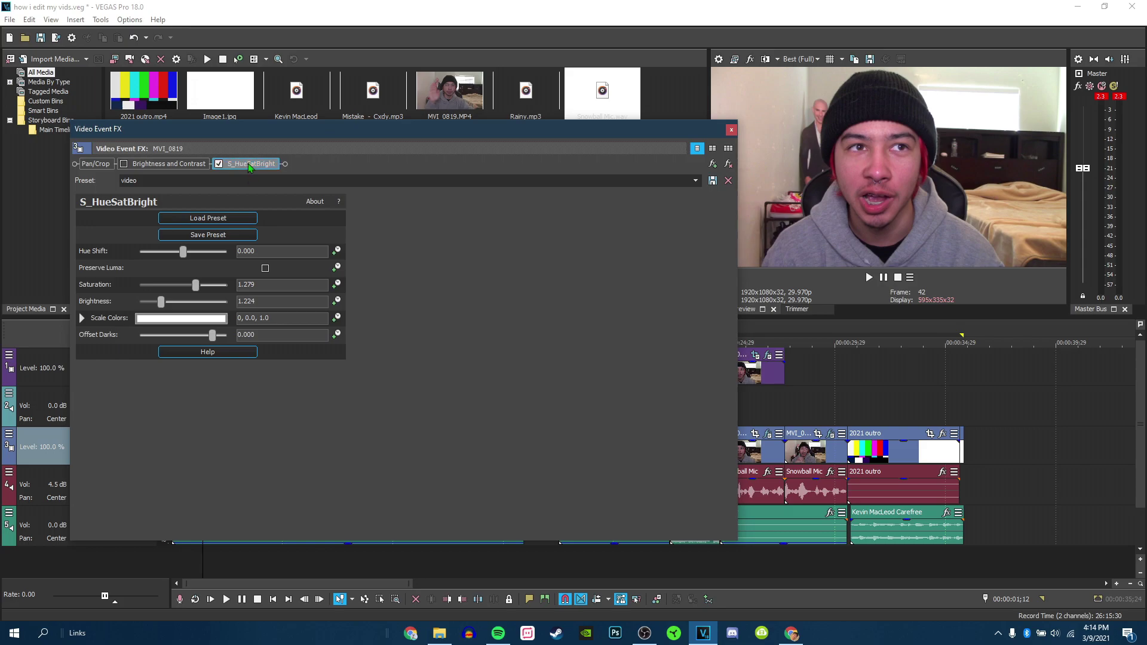
click(728, 163)
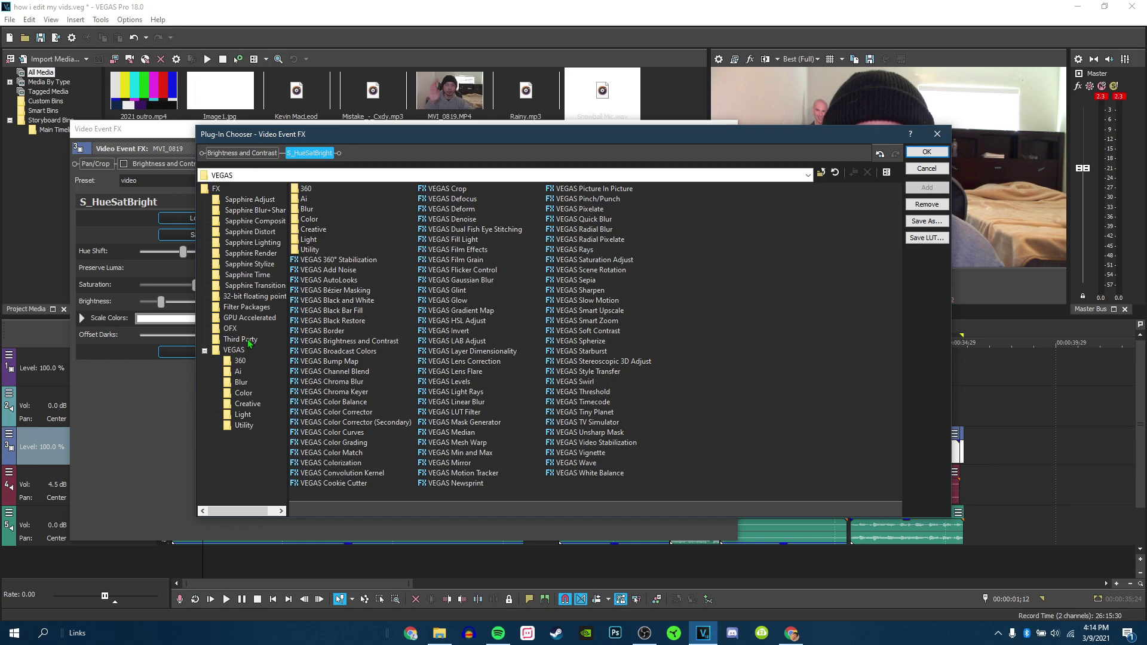
click(248, 340)
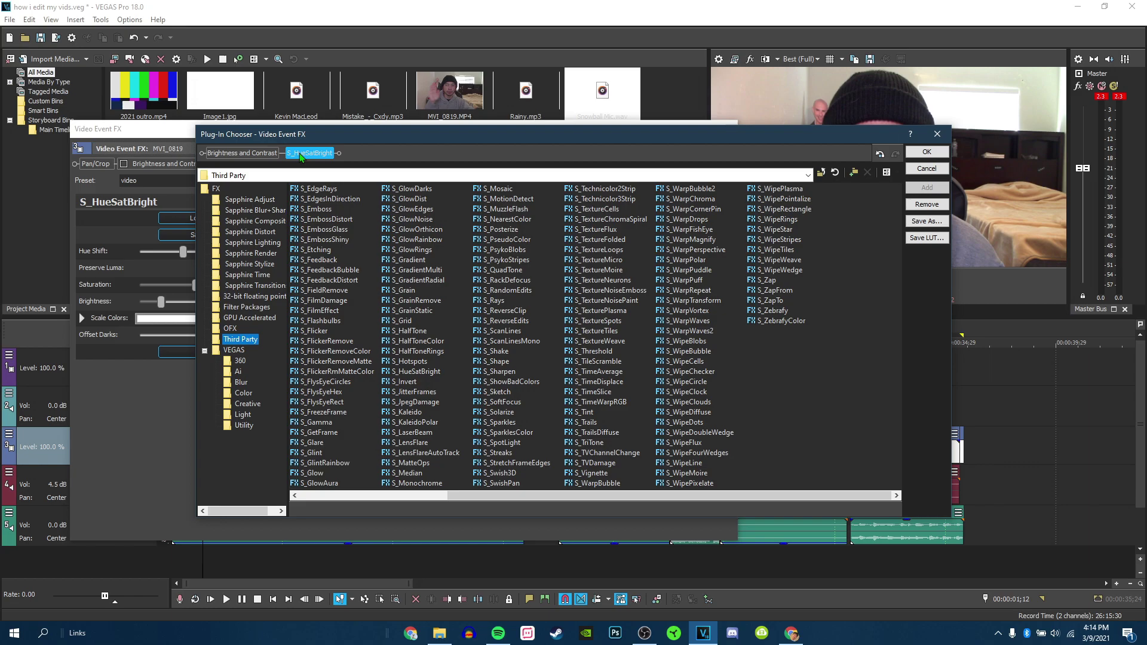
click(927, 152)
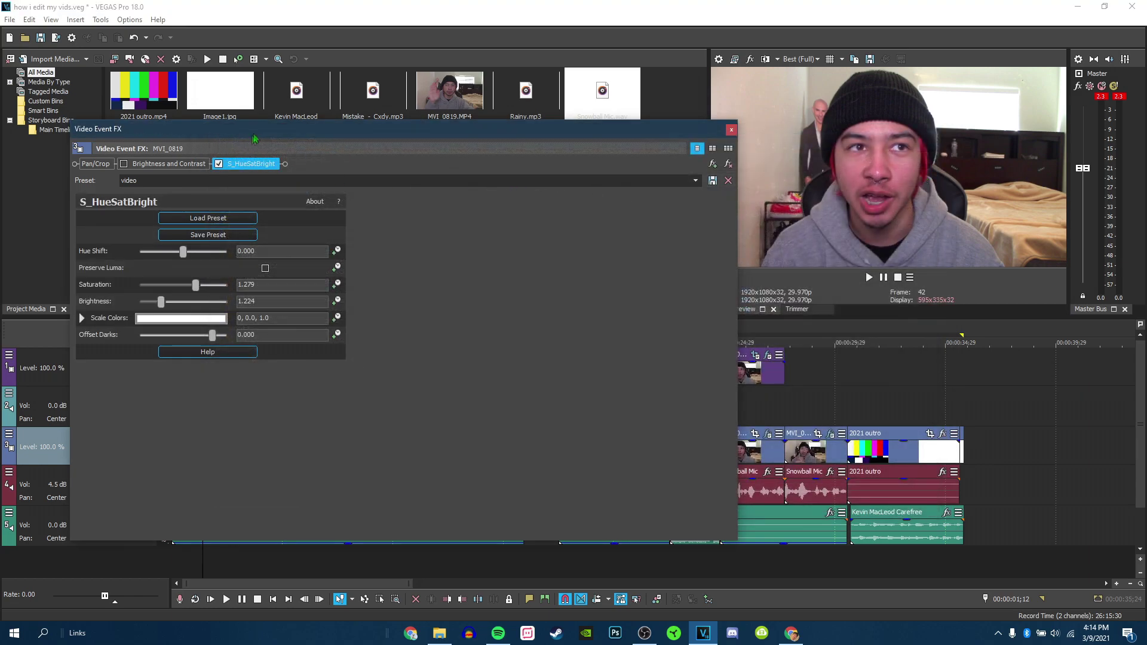
Try the video2 preset, revert S_HueSatBright to 'video', close the FX window, and select the first Snowball Mic clip
drag(254, 138, 326, 137)
click(767, 179)
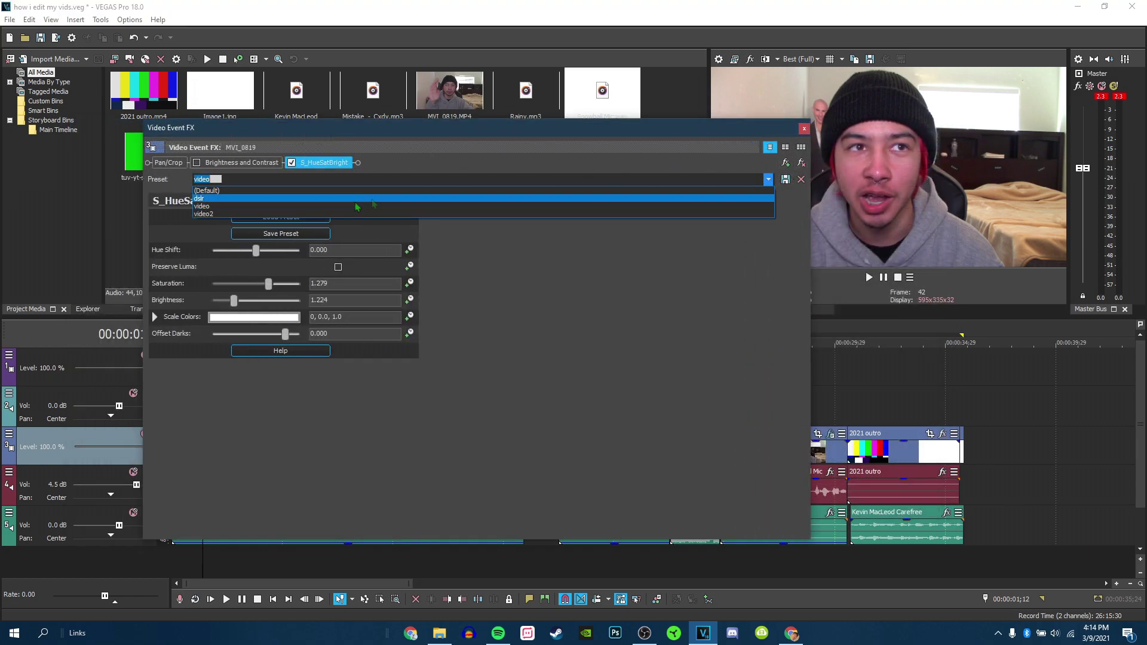
click(287, 213)
click(769, 180)
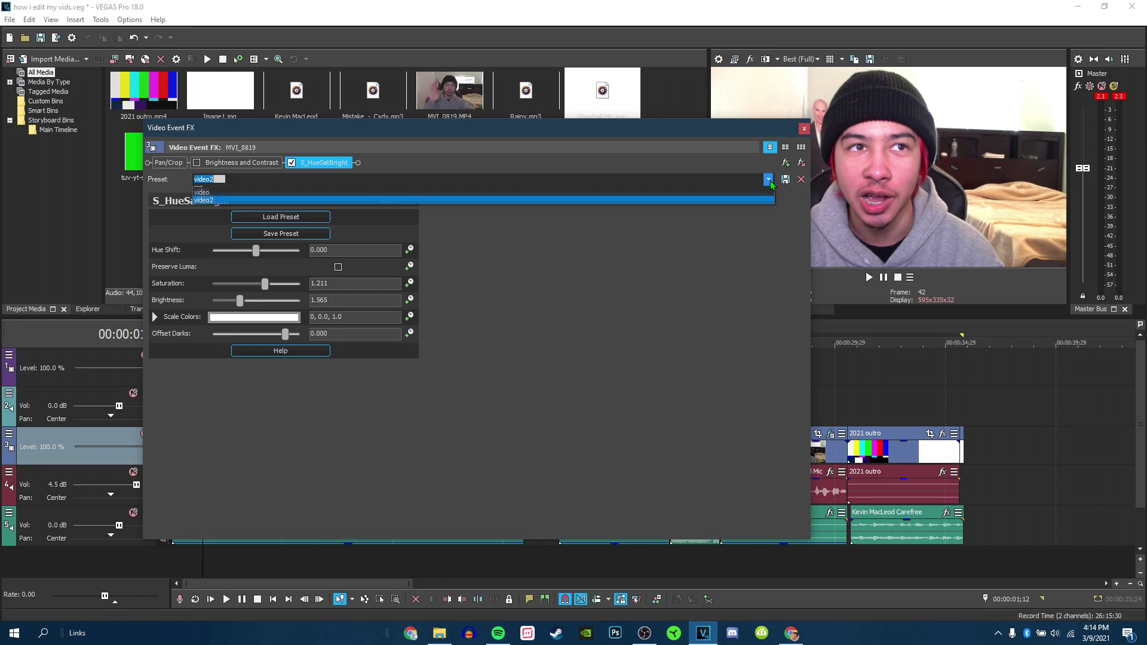
click(357, 203)
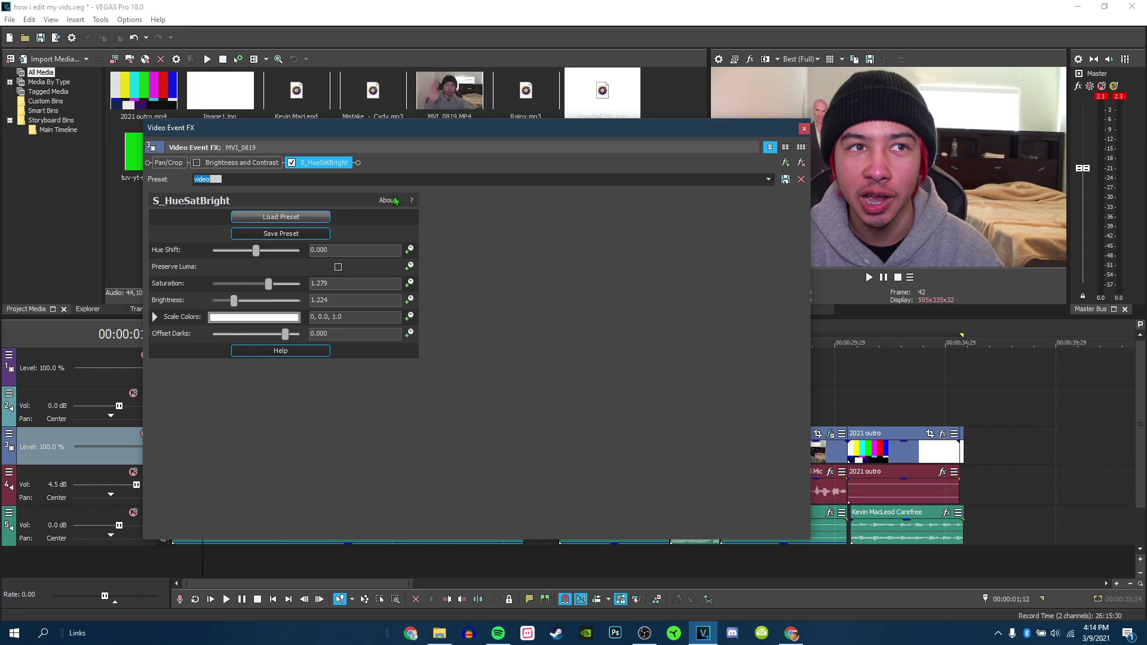
click(804, 128)
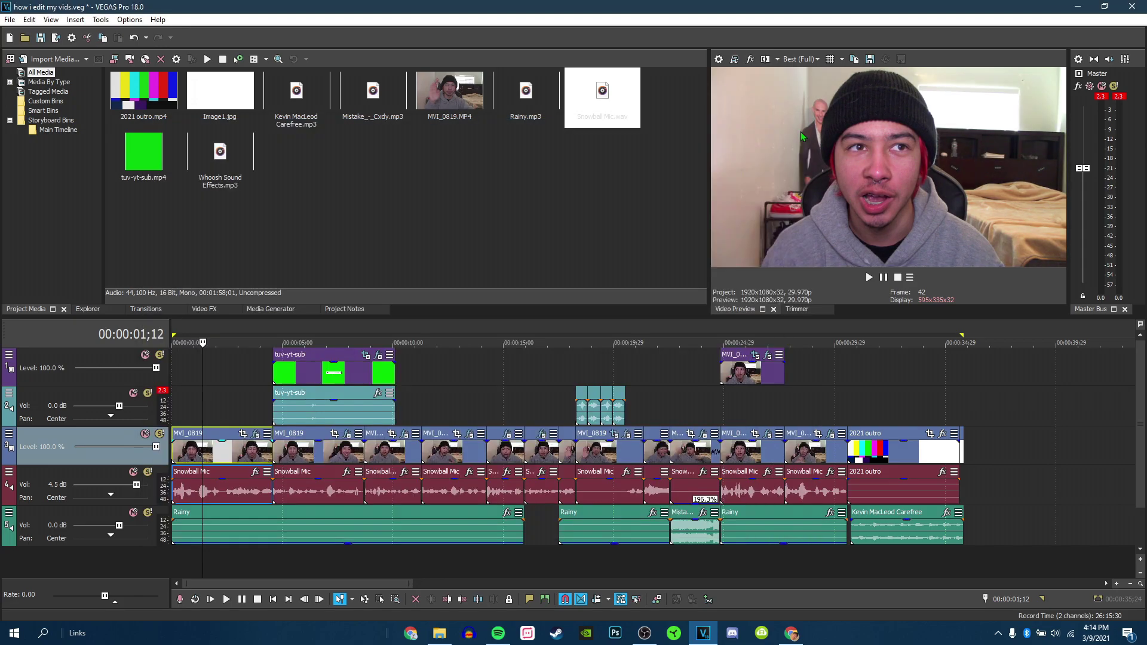
click(193, 493)
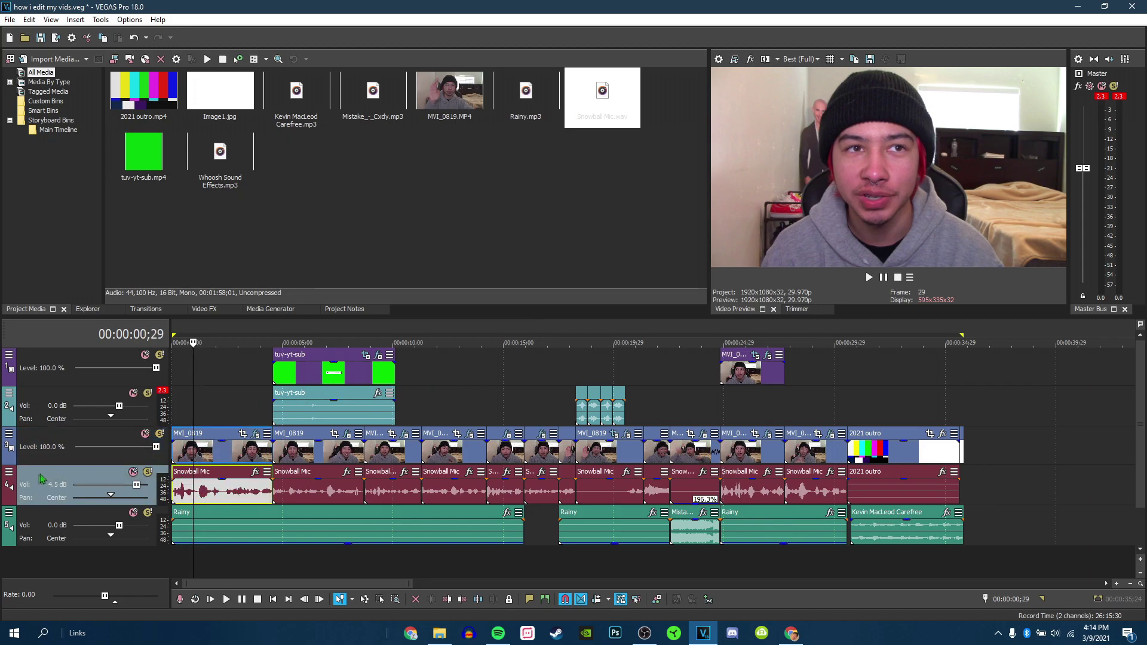
Bring up Track 4's Audio Track FX and inspect its Noise Gate and Track EQ settings
click(9, 472)
click(45, 539)
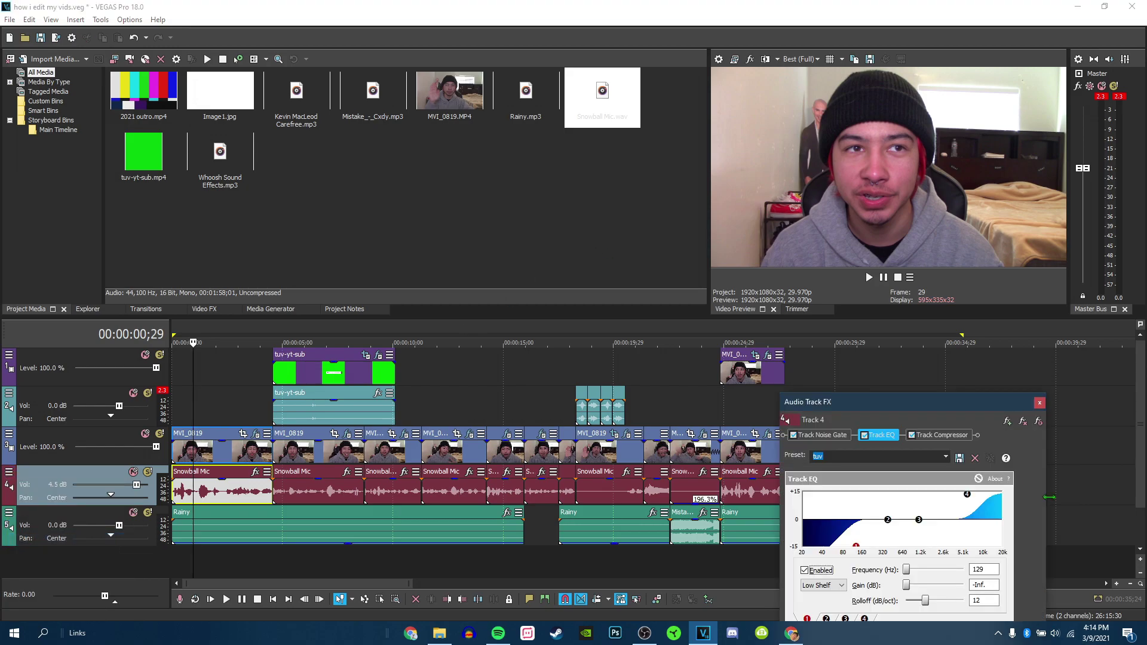
click(808, 437)
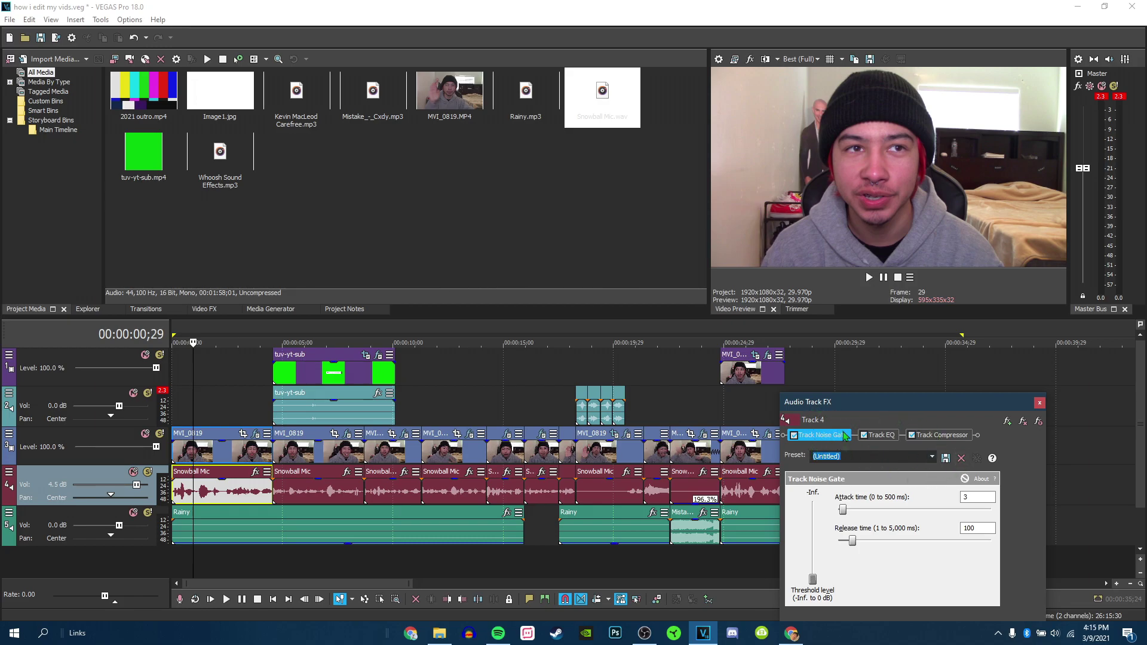
click(890, 440)
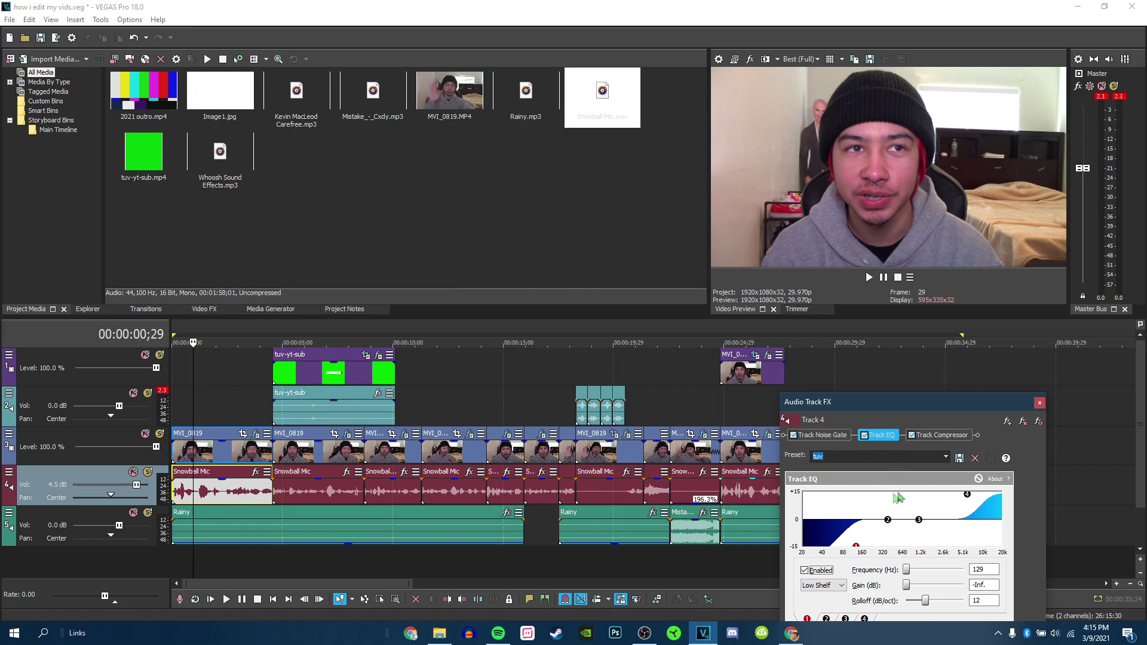
drag(913, 415, 921, 312)
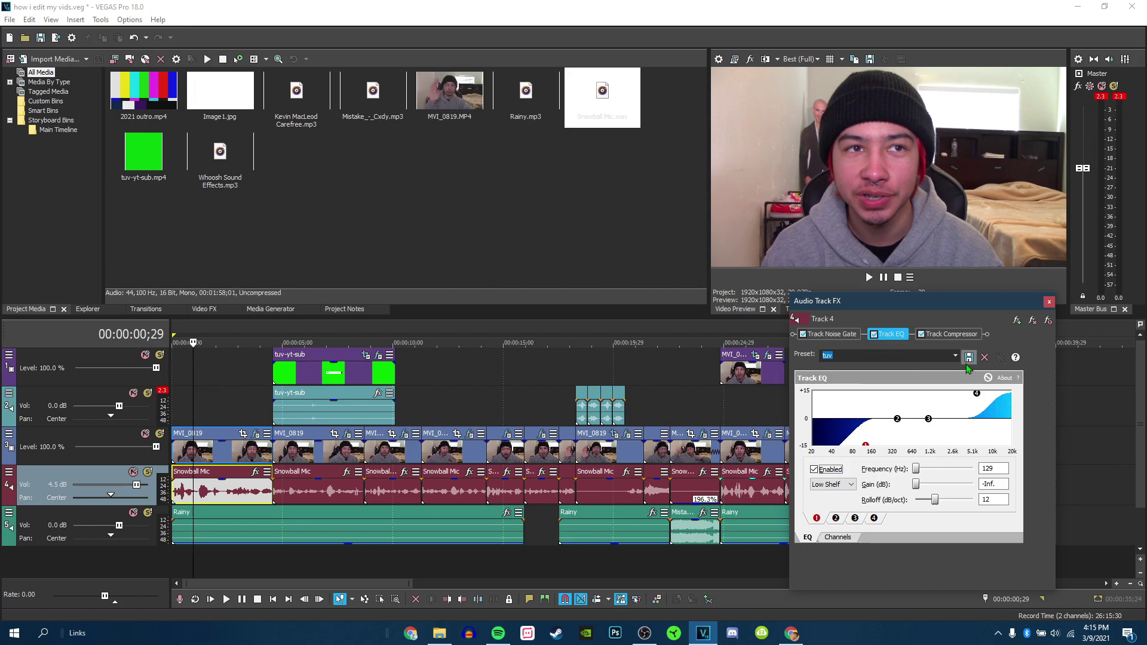
Play the project to hear the EQ'd voice, then close the Audio Track FX window
click(187, 411)
key(space)
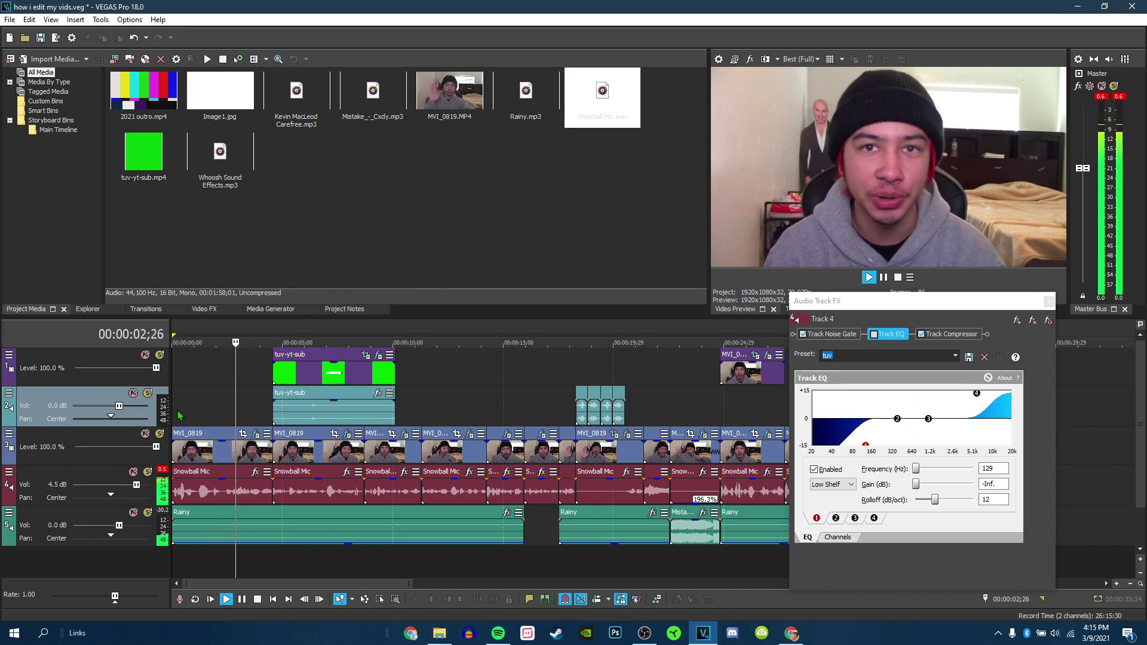
key(space)
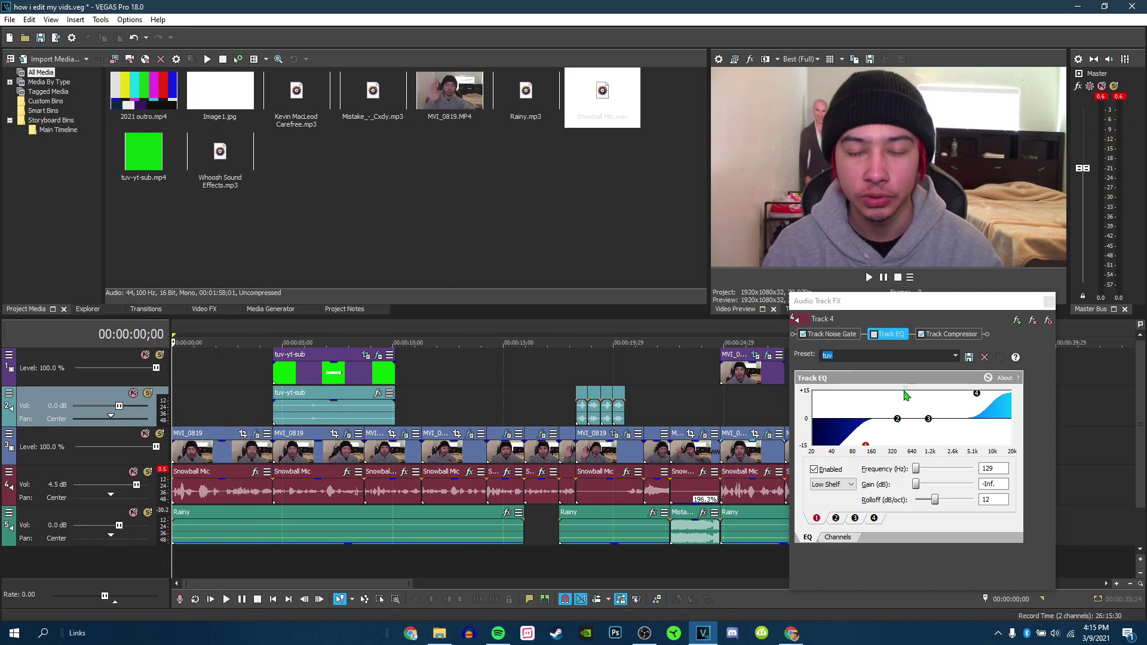
click(887, 335)
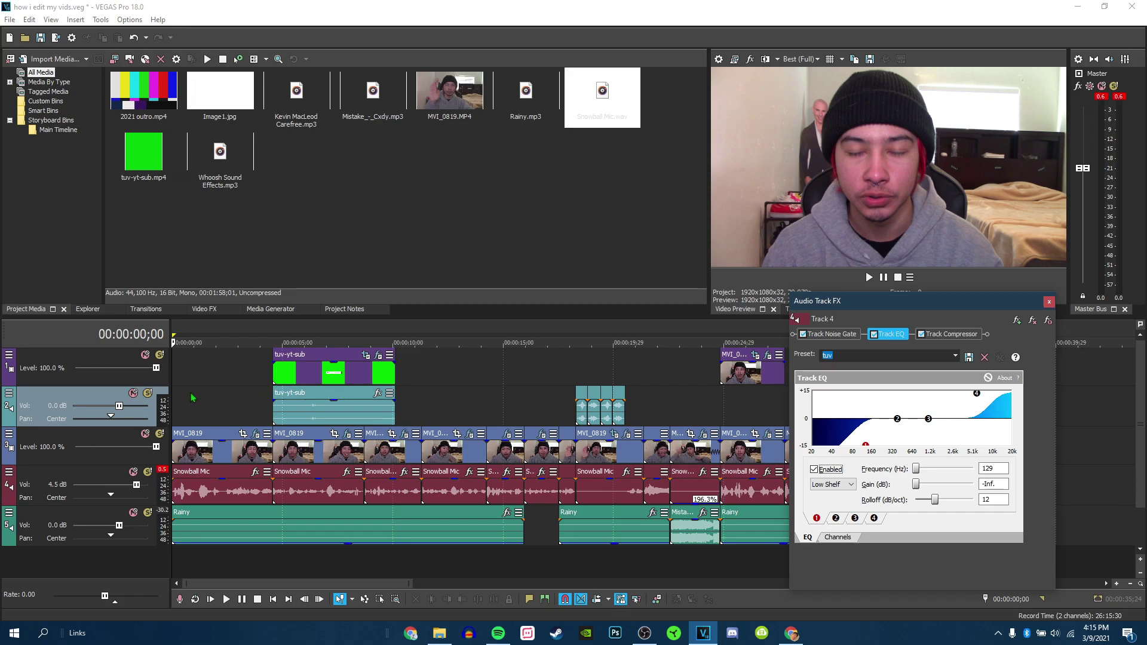
click(175, 398)
key(space)
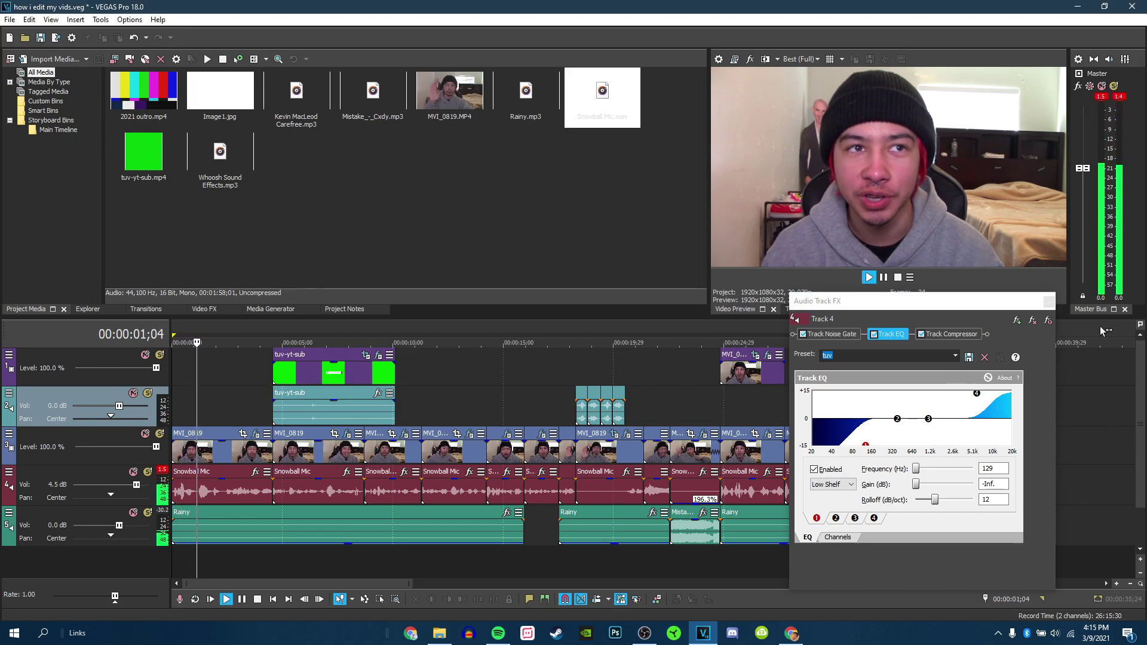
click(1049, 301)
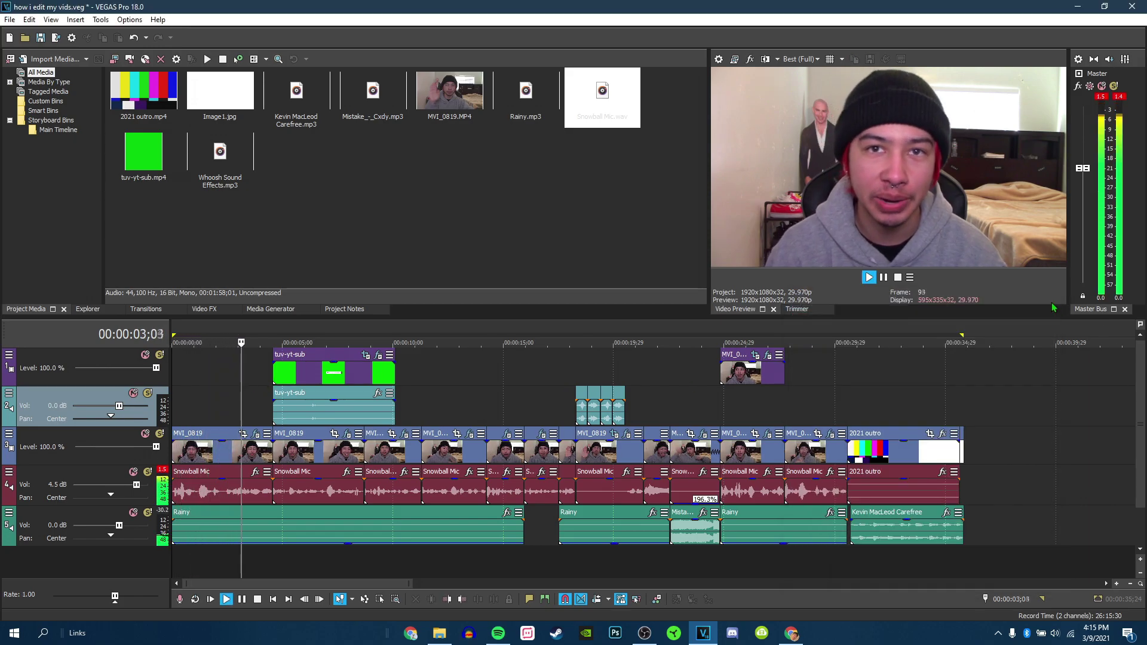
Stop playback, dismiss track 4's options menu, and select the Snowball Mic and Rainy clips
key(space)
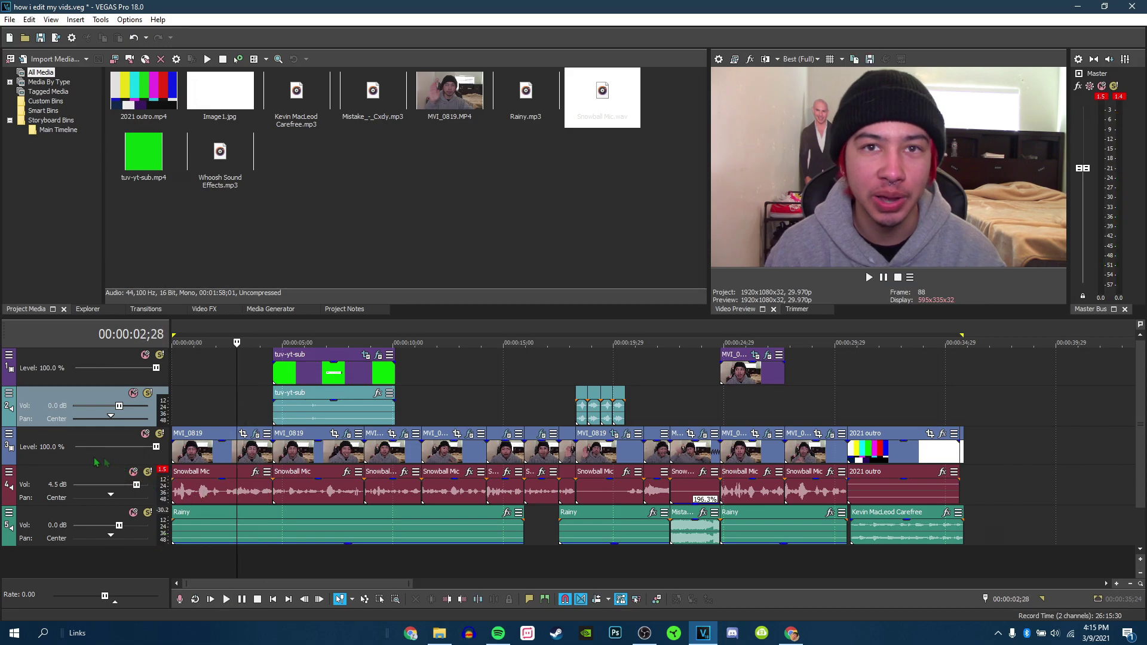
click(9, 472)
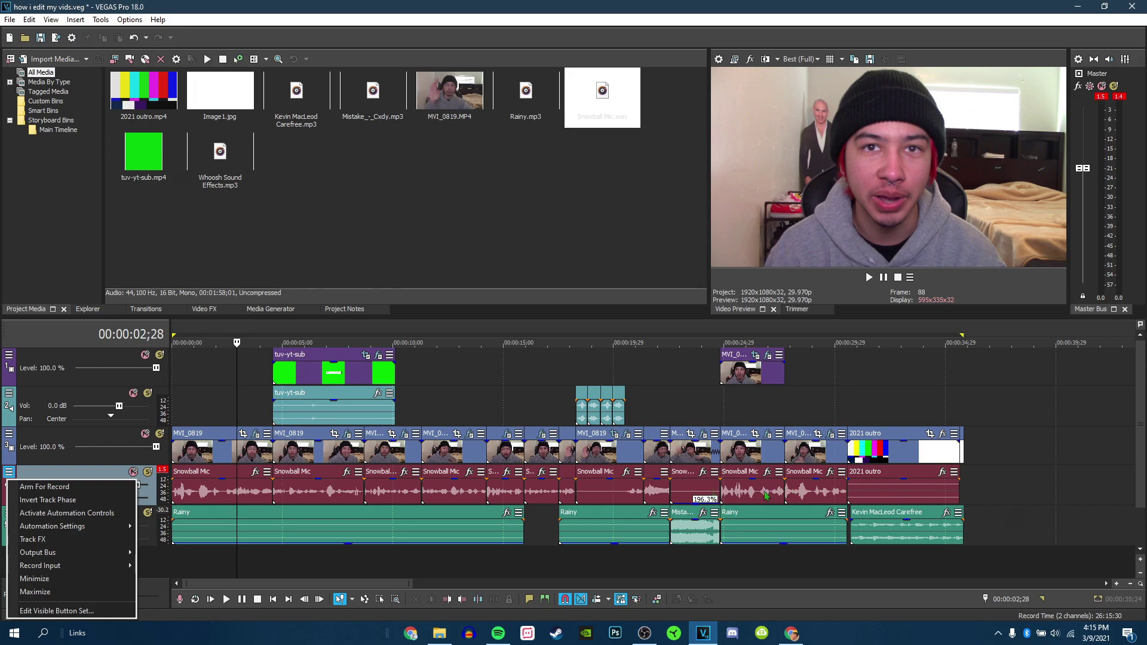
click(271, 485)
click(244, 481)
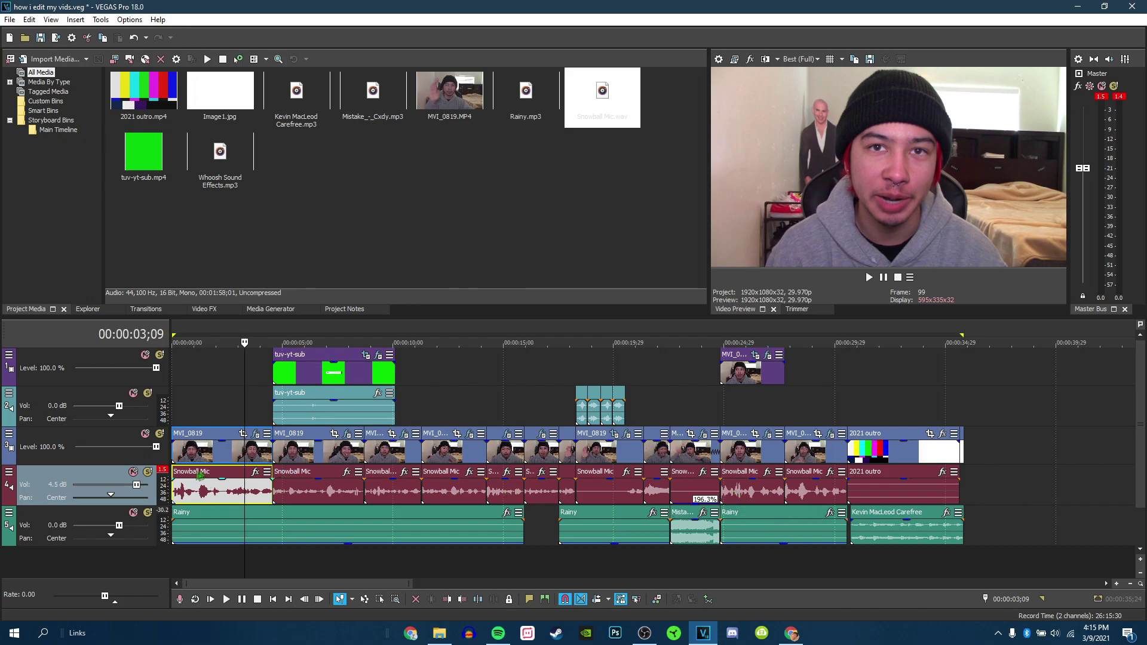
click(182, 534)
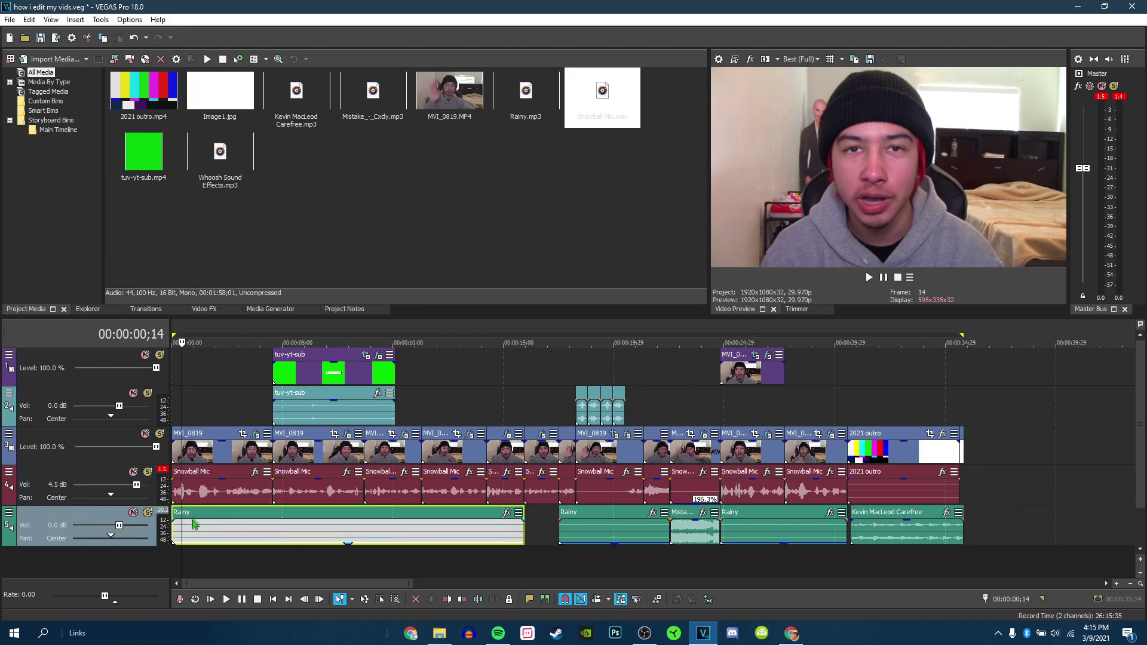
Solo the Rainy music track, play it alone from the start, then unsolo it
click(181, 532)
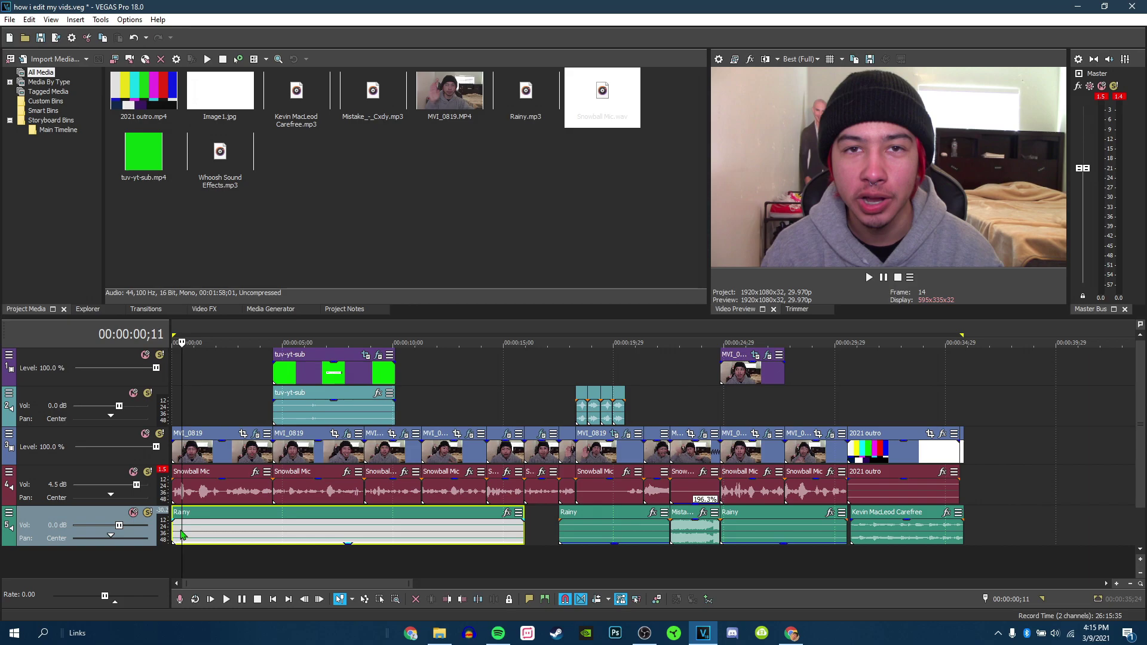
click(147, 512)
key(space)
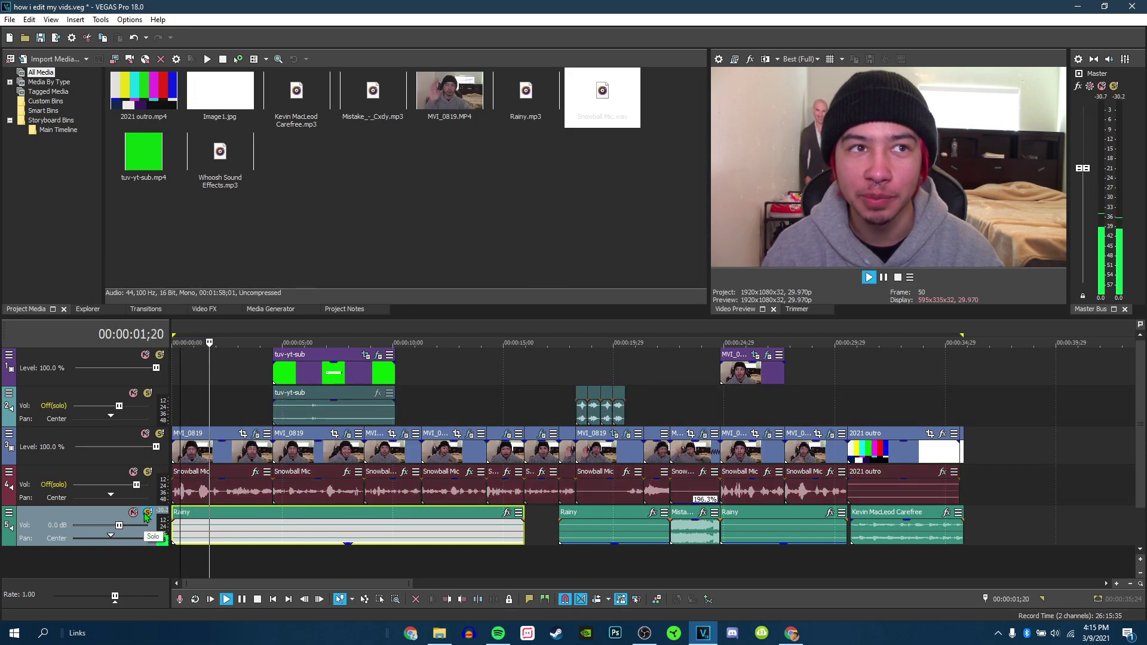
key(space)
click(147, 513)
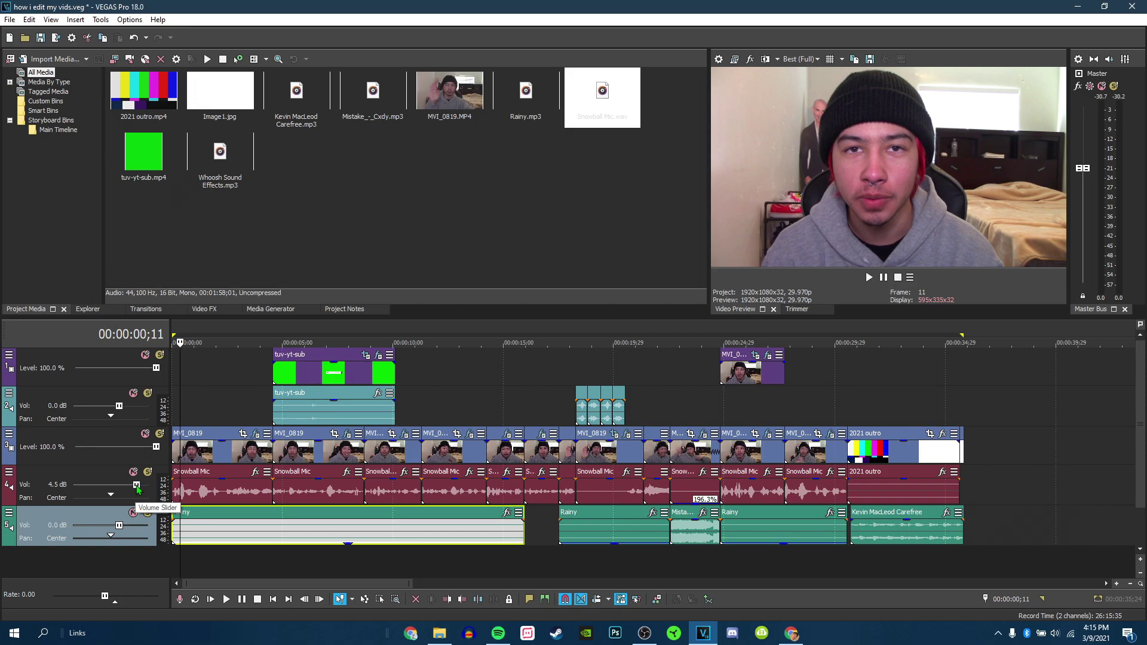
Lower the voice track volume to -1.4 dB, then raise it back to 4.5 dB during playback
drag(136, 485, 113, 487)
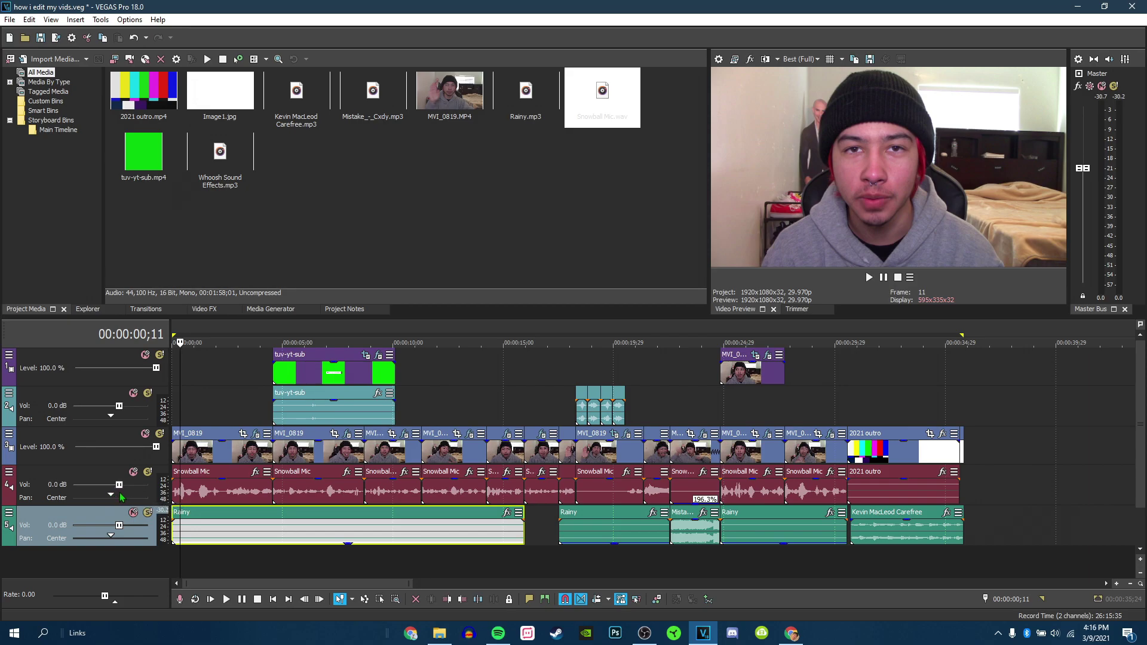
click(174, 491)
key(space)
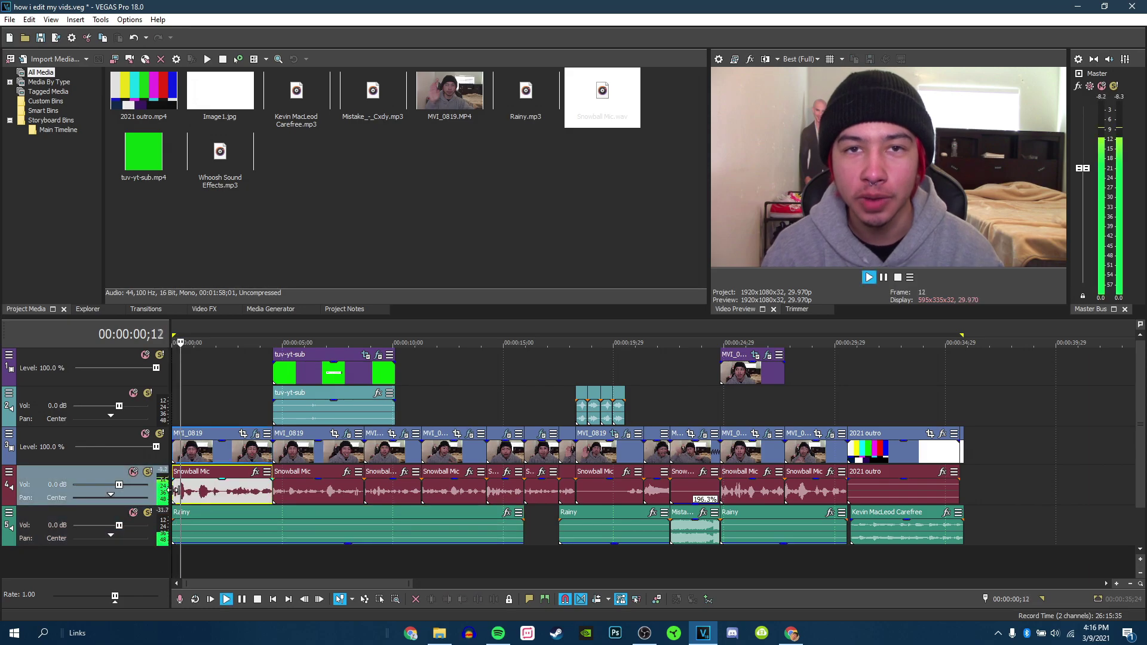
drag(119, 485, 137, 492)
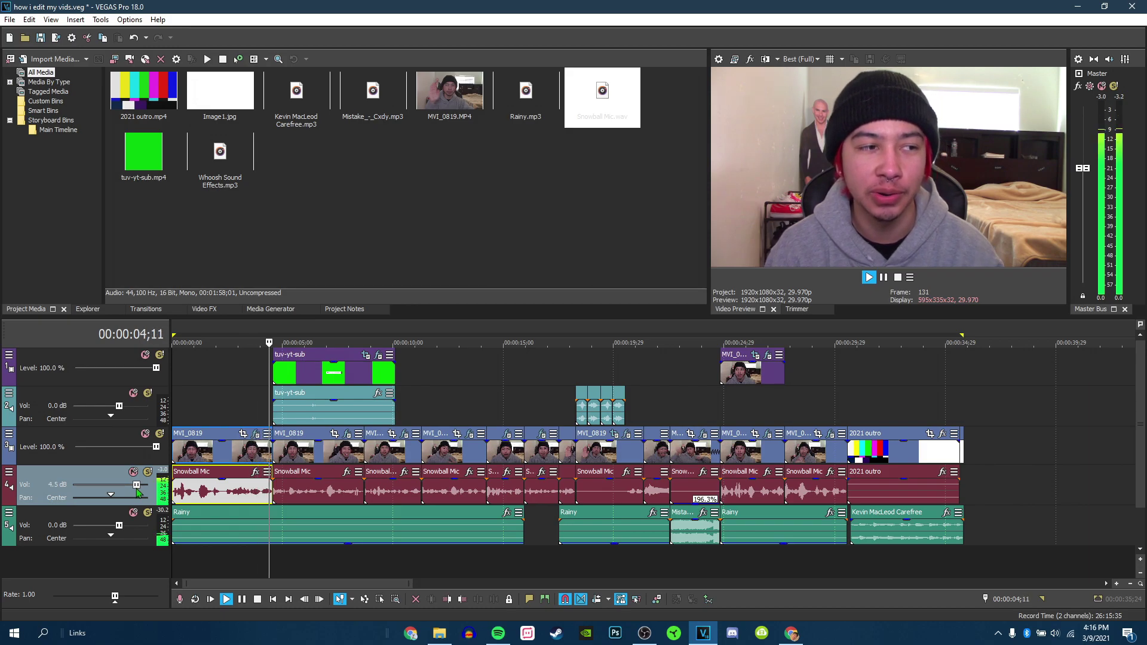
Place the edit cursor near three seconds, inside the selected tuv-yt-sub overlay clip
click(239, 406)
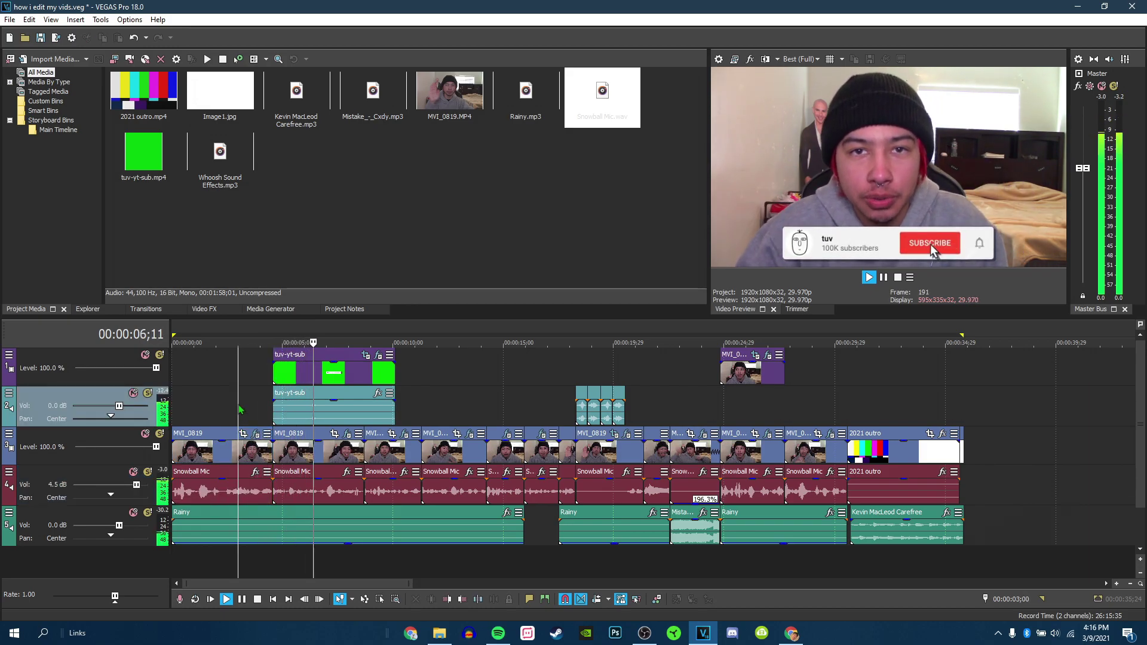
click(259, 395)
key(space)
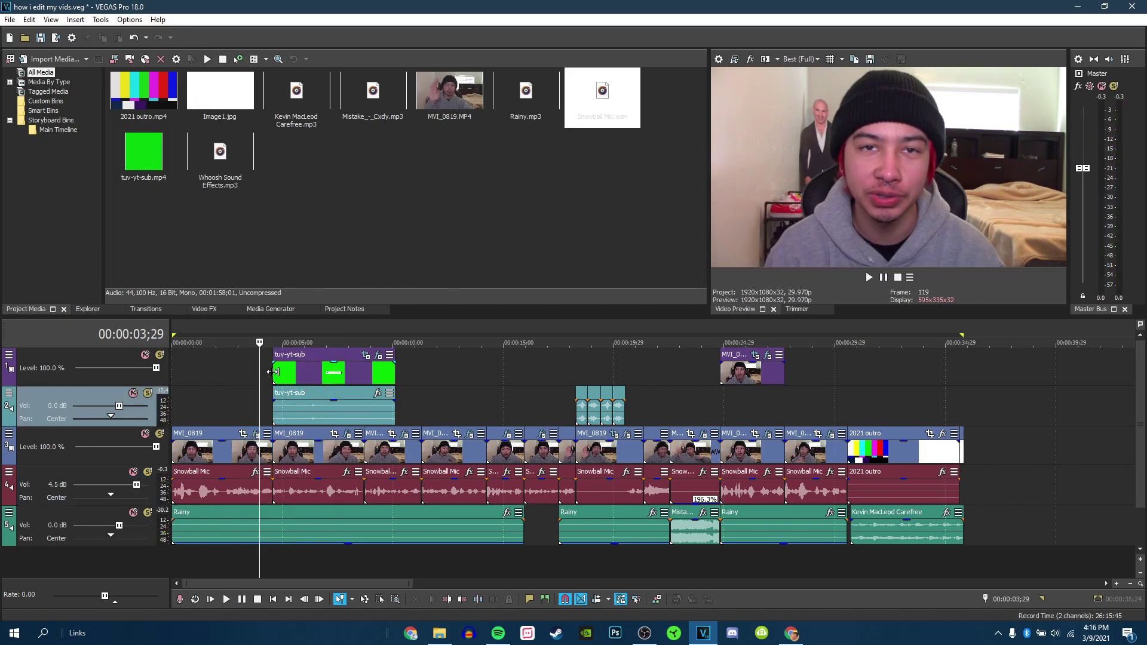
click(273, 372)
click(303, 370)
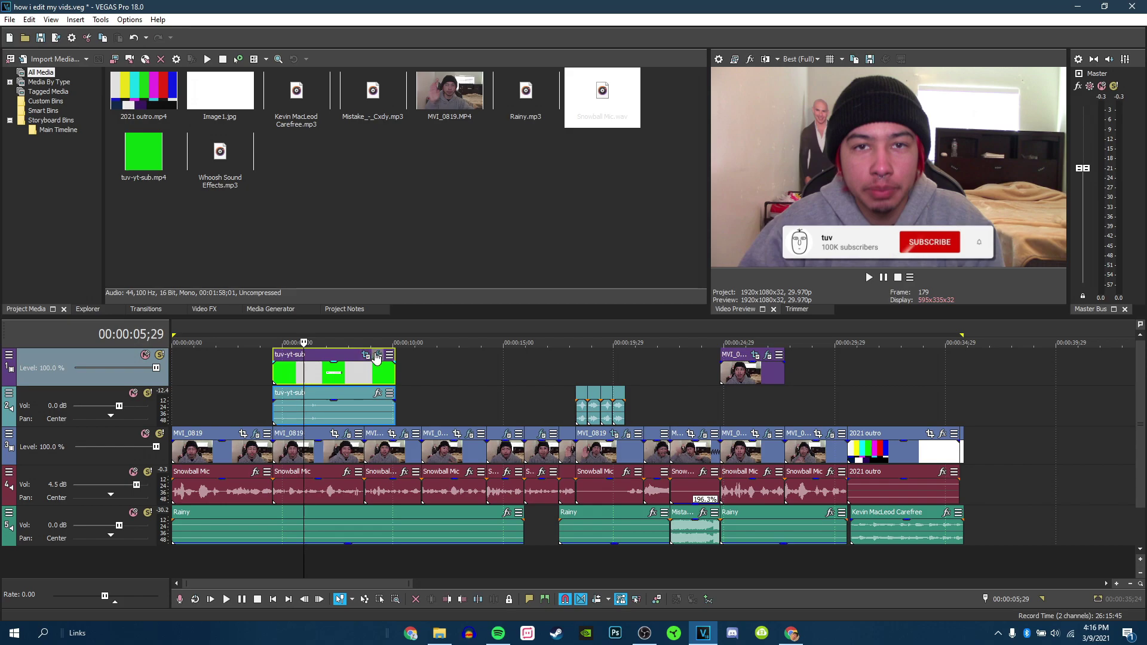
Turn off the overlay's Chroma Keyer and restore its Pan/Crop to the original framing
click(375, 356)
click(196, 163)
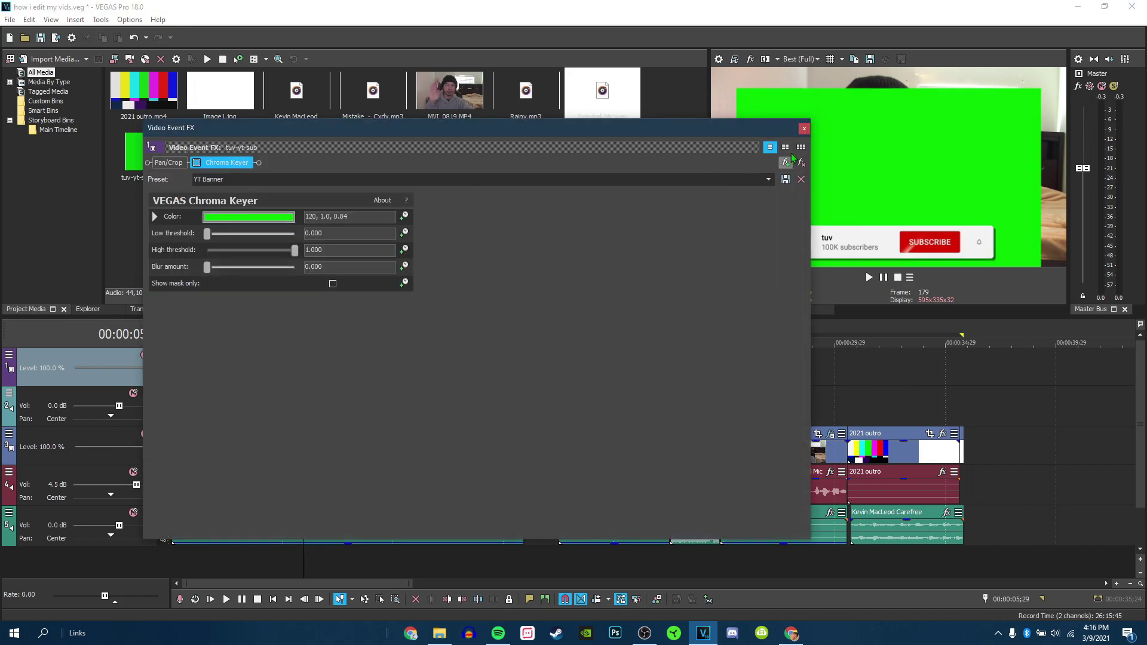
click(805, 129)
click(366, 355)
right_click(530, 325)
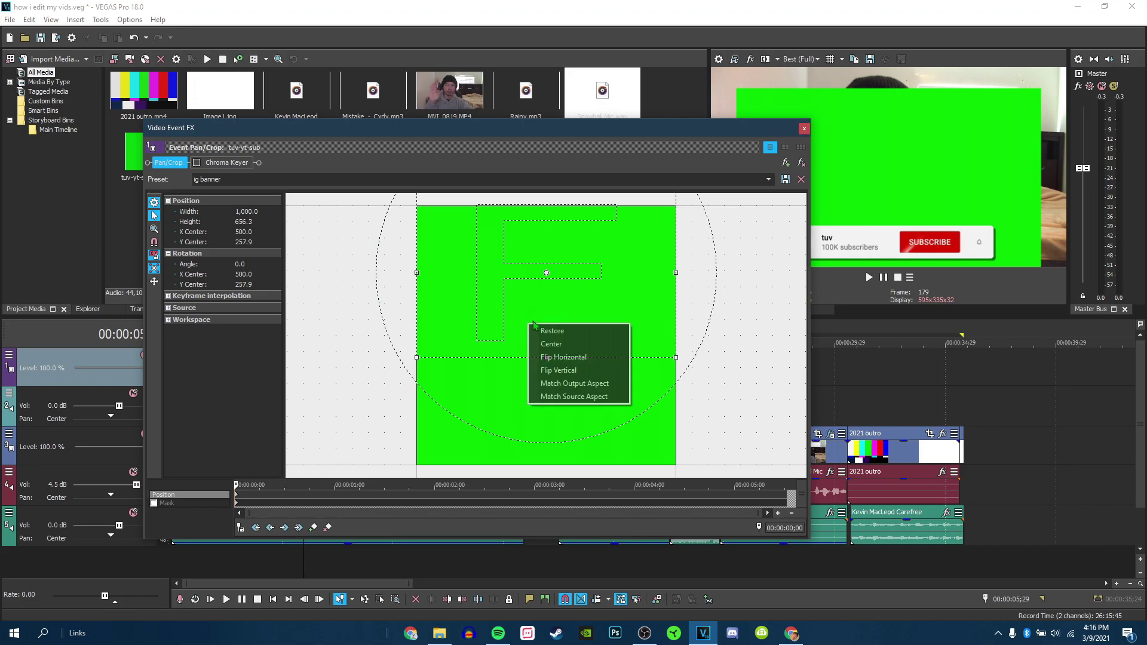
click(546, 329)
click(803, 129)
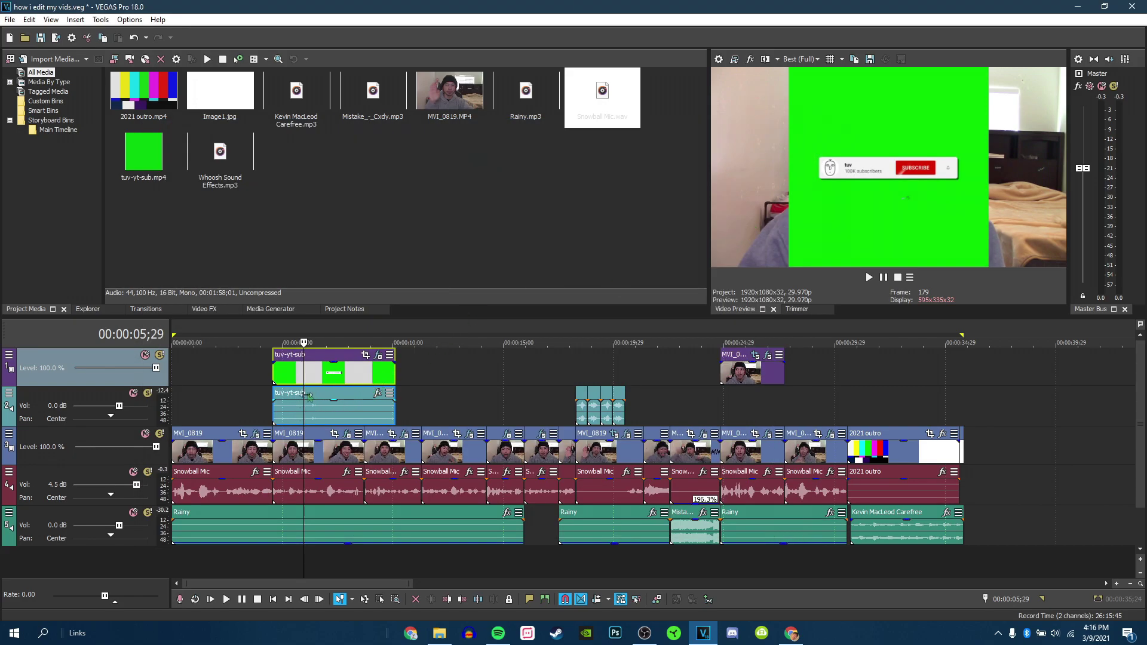
Shift the tuv-yt-sub overlay clip slightly earlier on the timeline
click(248, 458)
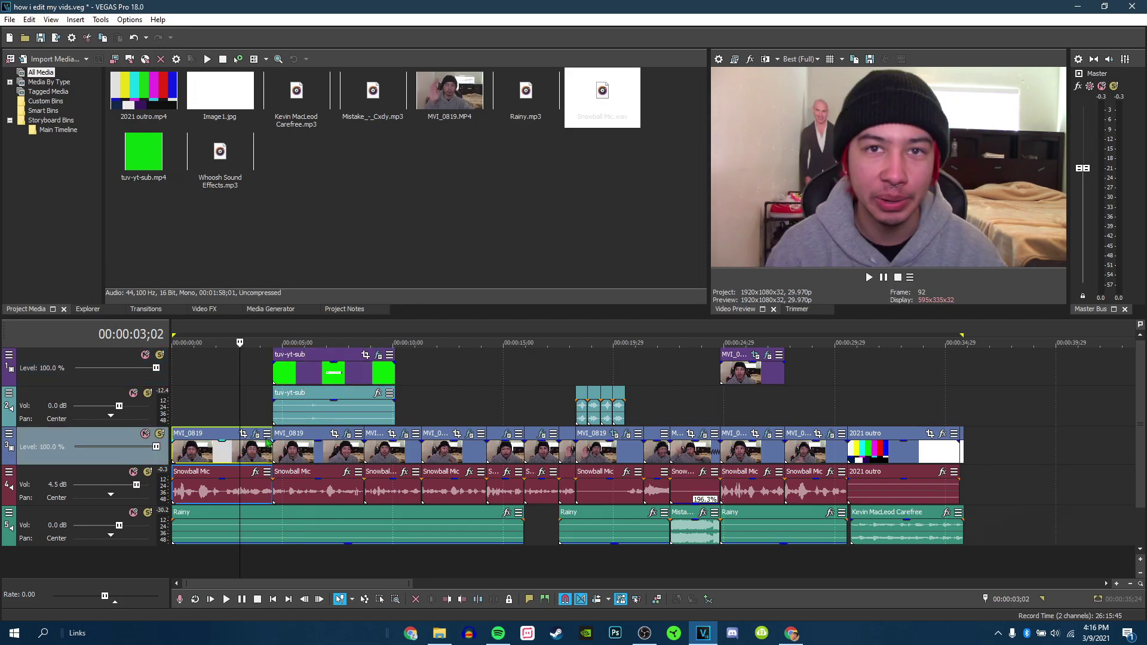
click(293, 457)
click(302, 375)
drag(308, 374, 338, 368)
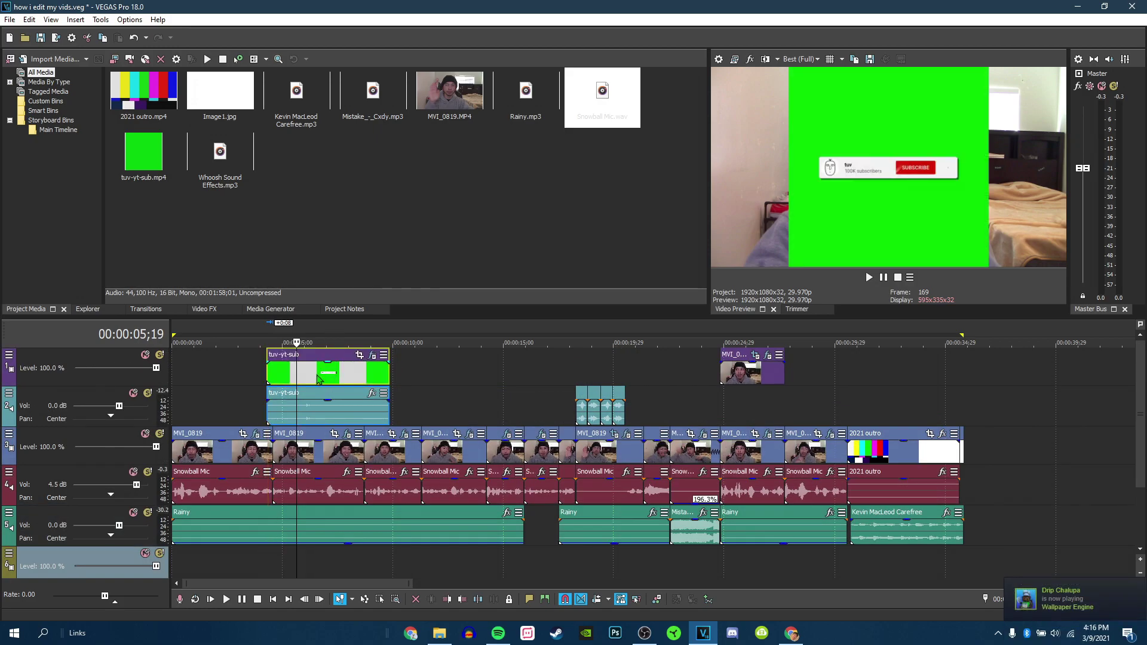
Add a second VEGAS Chroma Keyer to the tuv-yt-sub overlay's Event FX
click(371, 356)
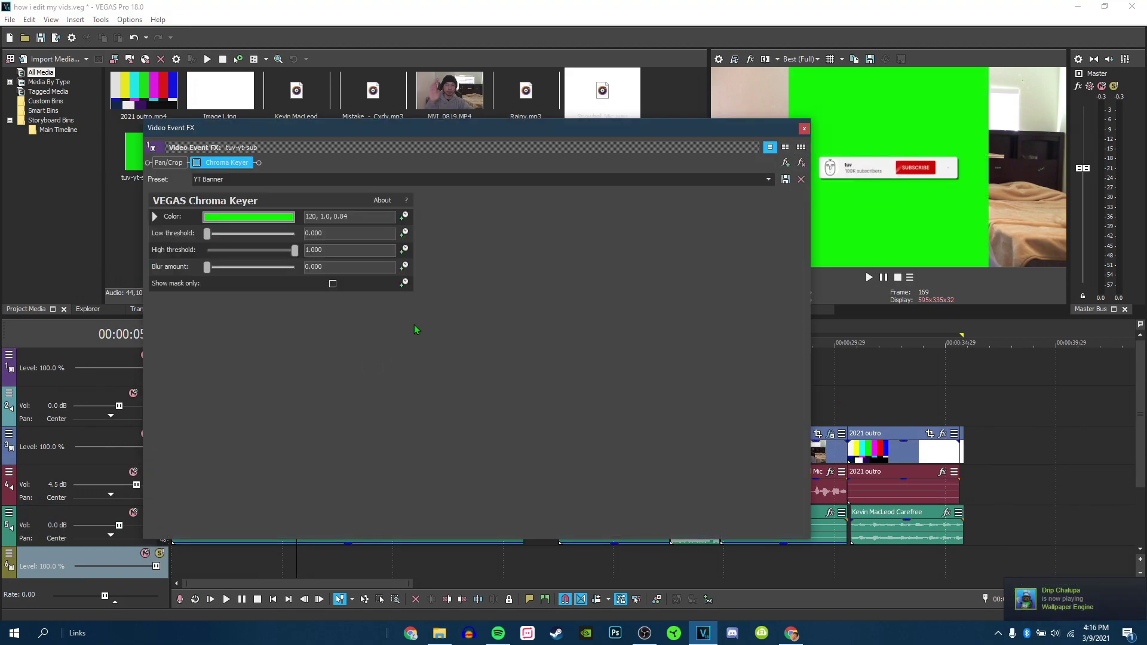
click(785, 163)
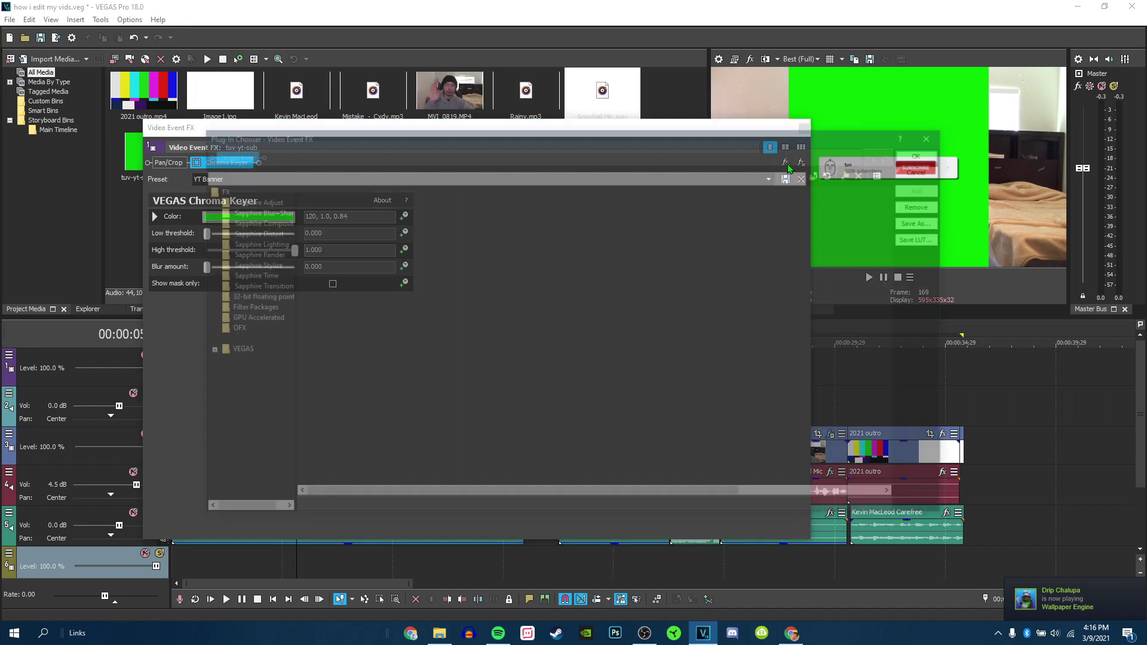
click(245, 351)
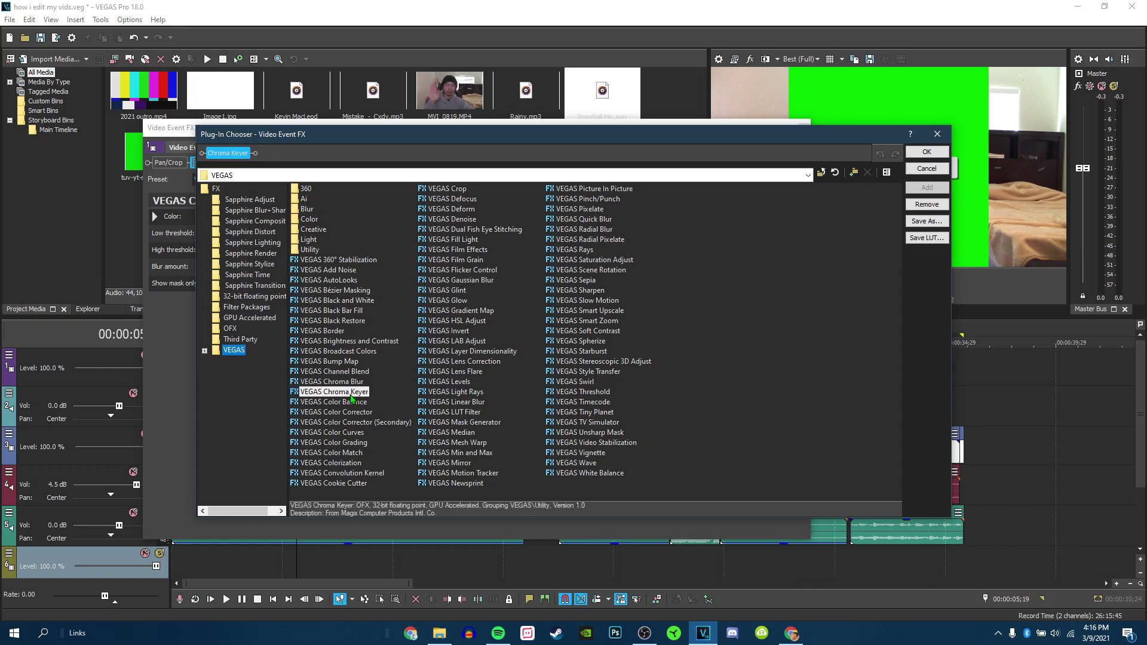
double_click(356, 393)
click(927, 152)
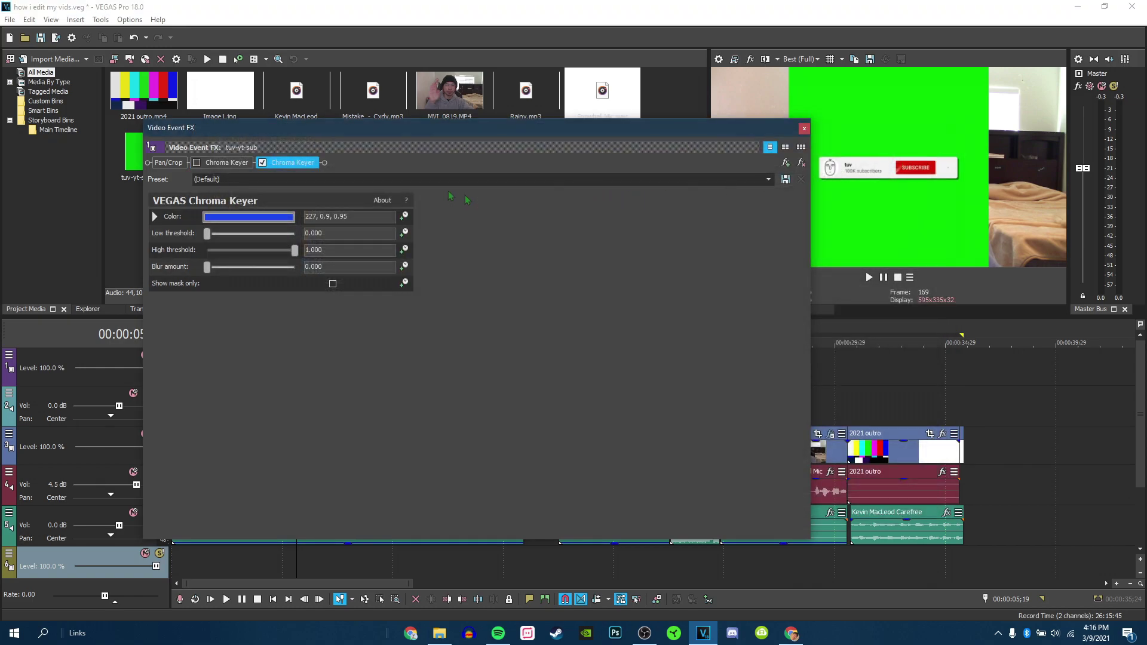
Try the YT Banner keyer preset, then return the keyer to (Default)
click(757, 177)
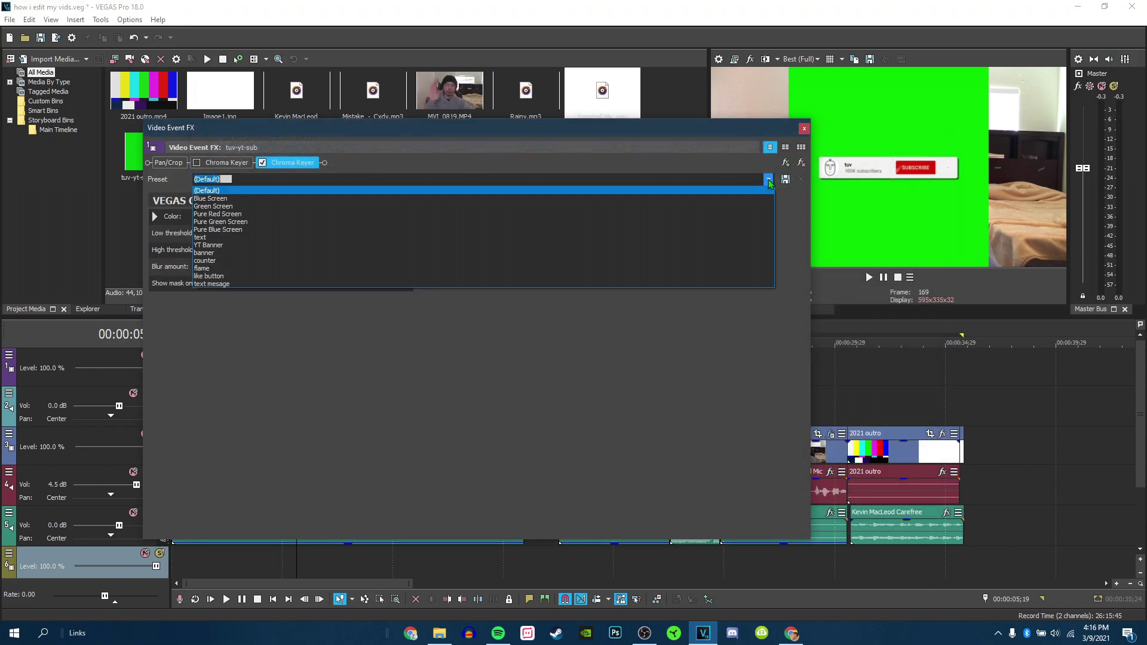
key(Escape)
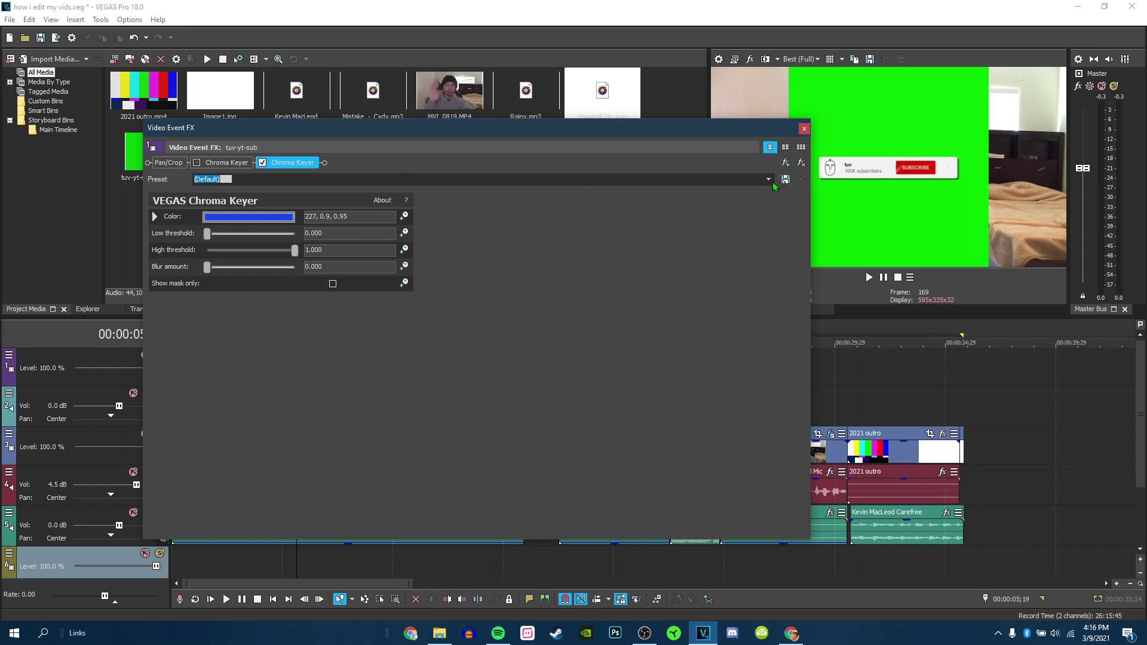
click(769, 180)
click(755, 259)
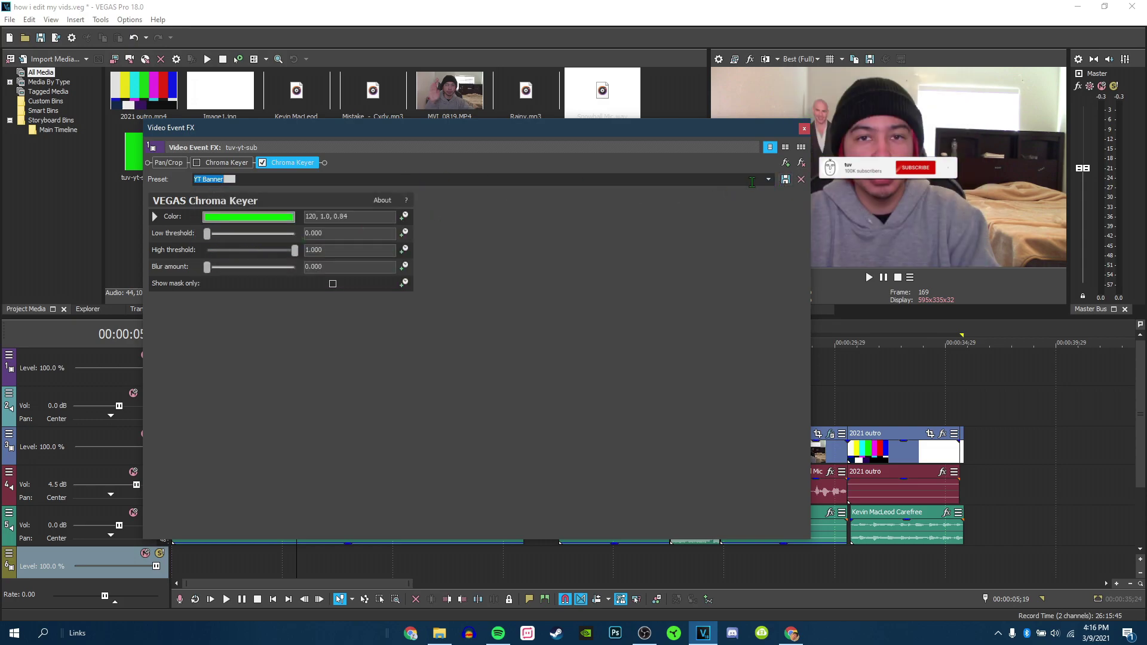
click(229, 179)
click(228, 193)
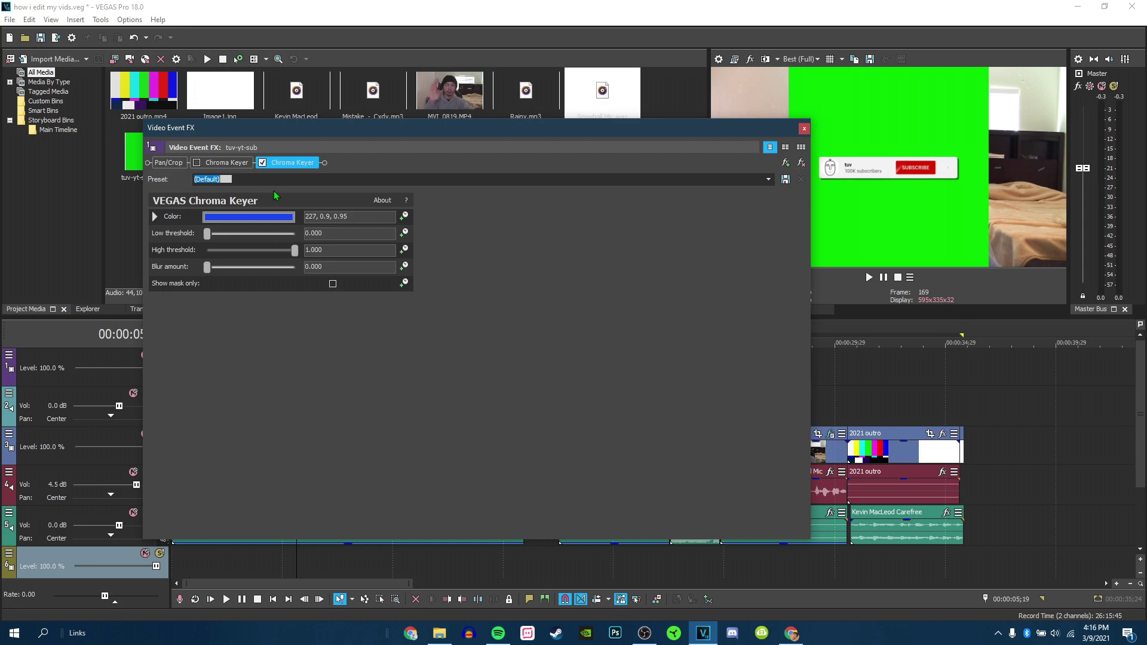
Sample the green background as the key colour and enable the new chroma keyer
click(263, 165)
click(248, 216)
click(235, 232)
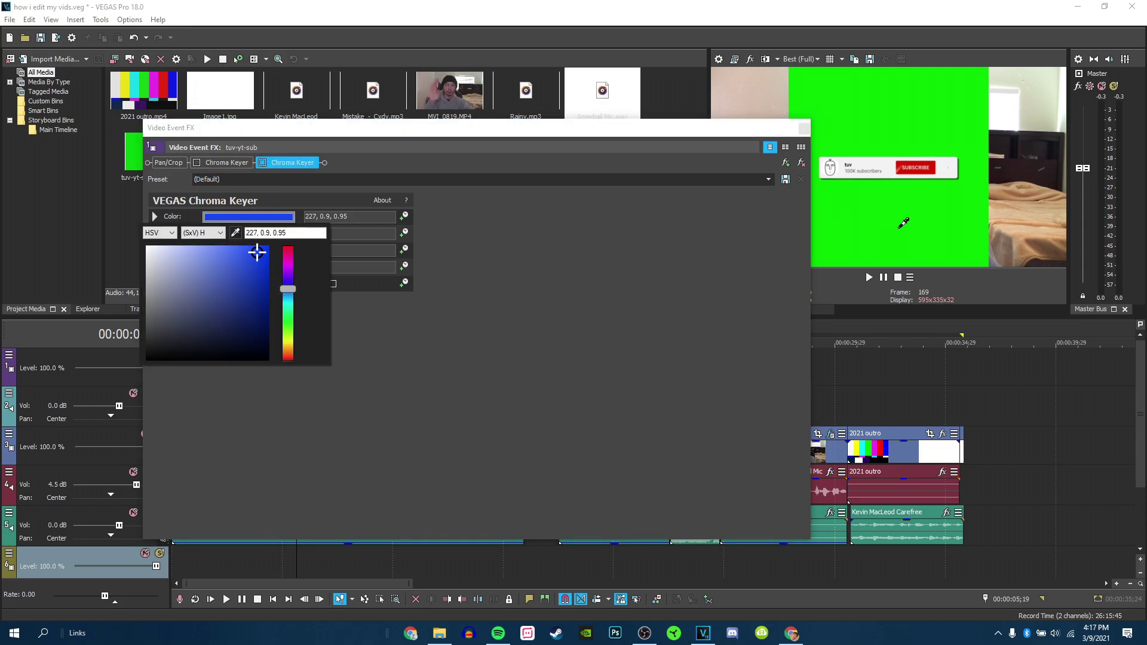
click(904, 222)
click(392, 195)
click(263, 163)
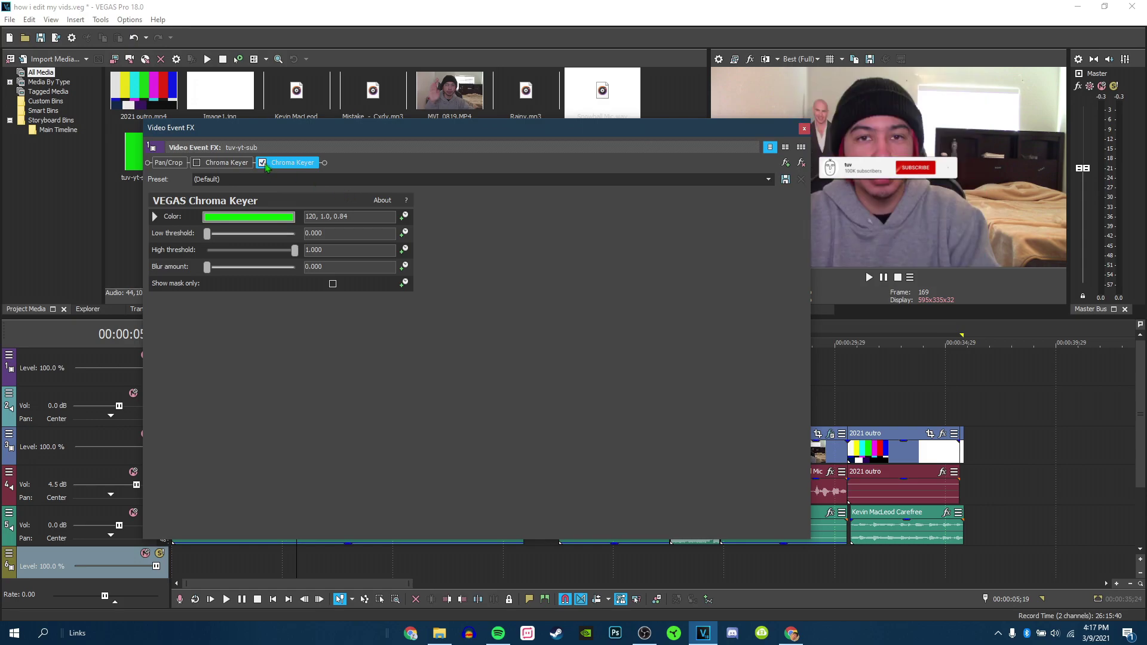
click(804, 129)
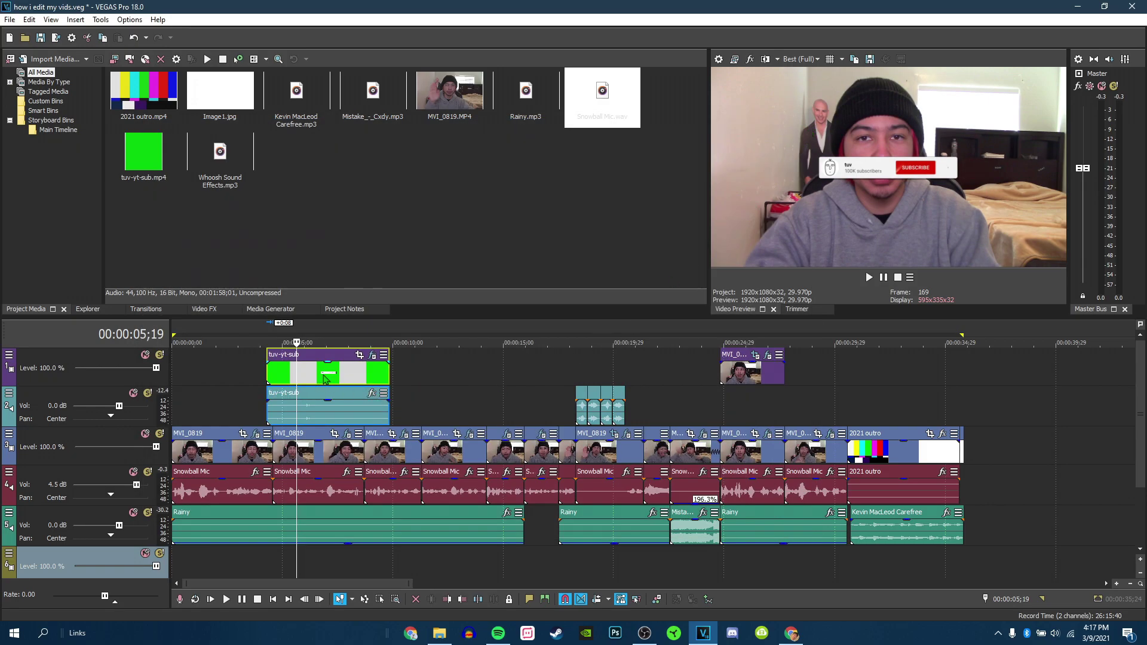
click(323, 370)
Match the overlay's crop frame to the output aspect and shift it upward
click(359, 356)
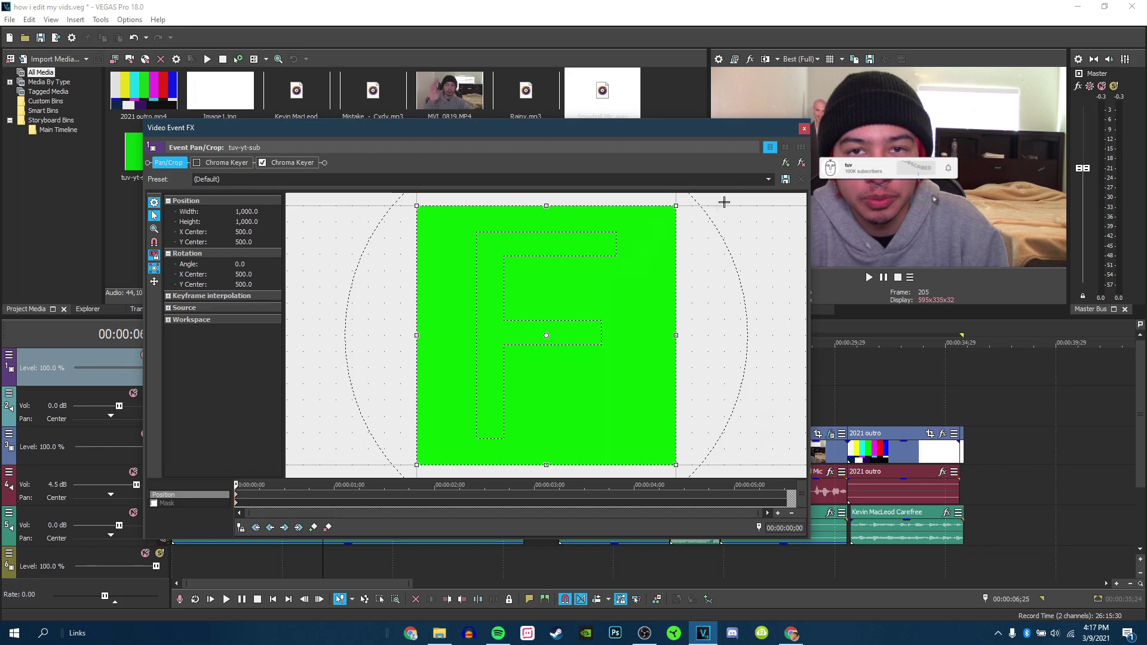
right_click(578, 285)
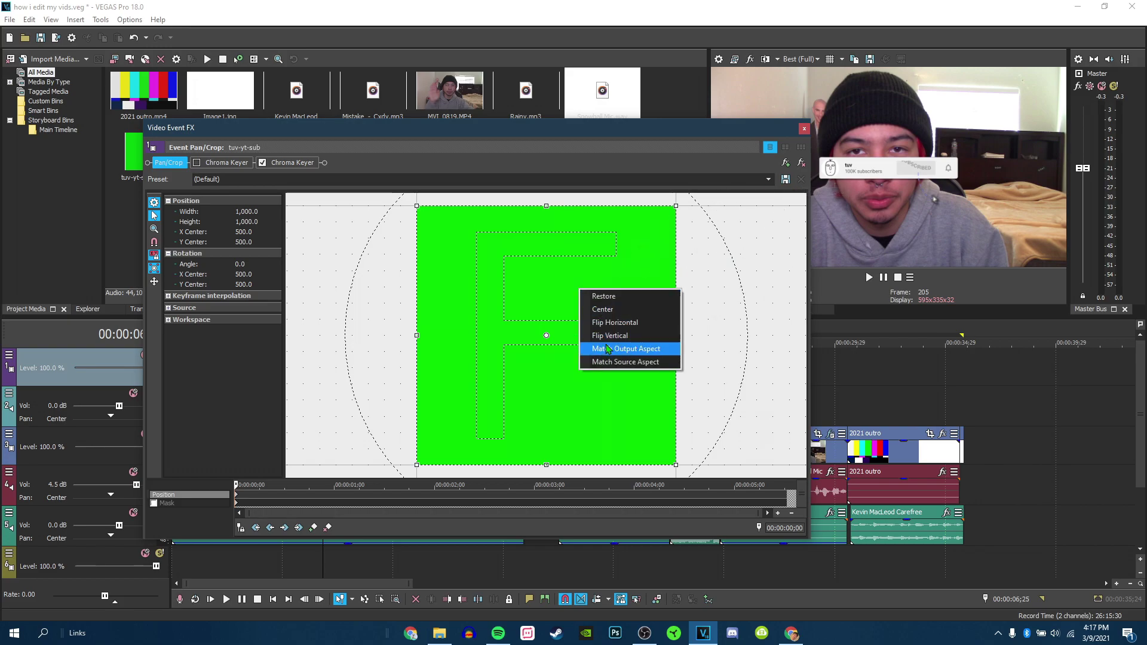
click(627, 348)
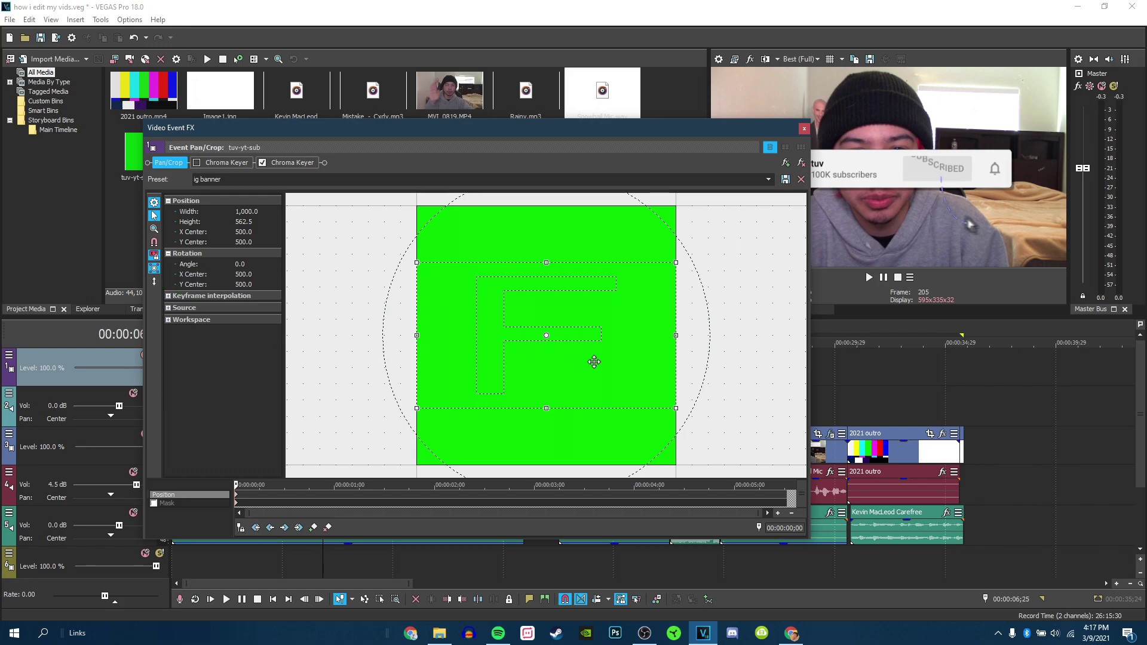
drag(605, 370, 627, 317)
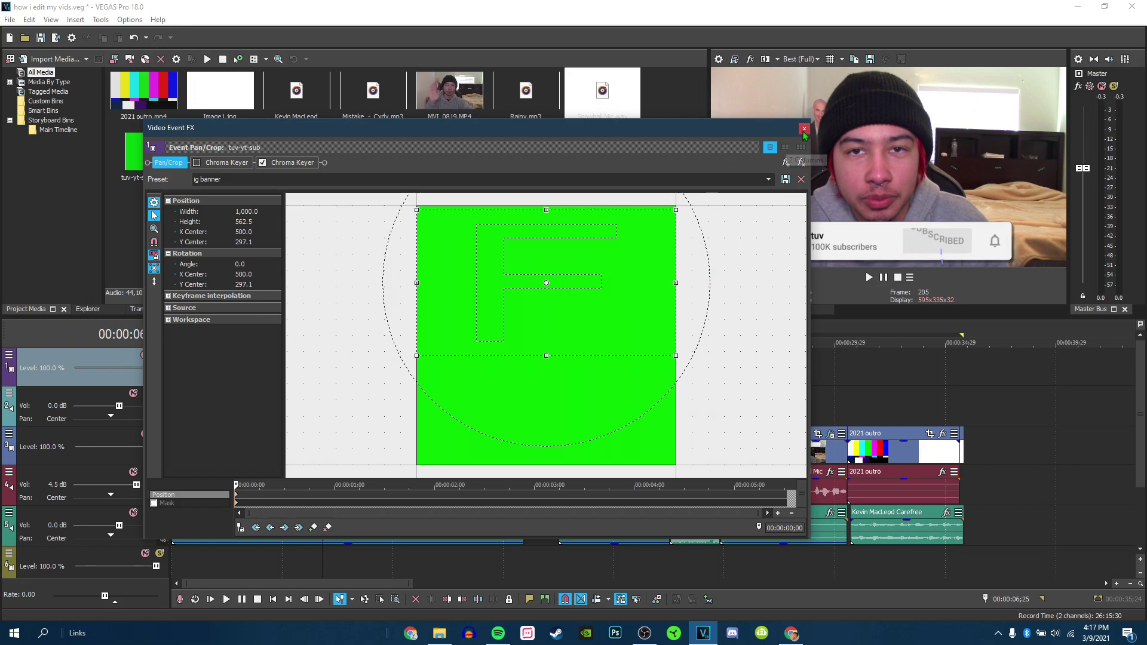
drag(785, 134, 672, 132)
click(691, 126)
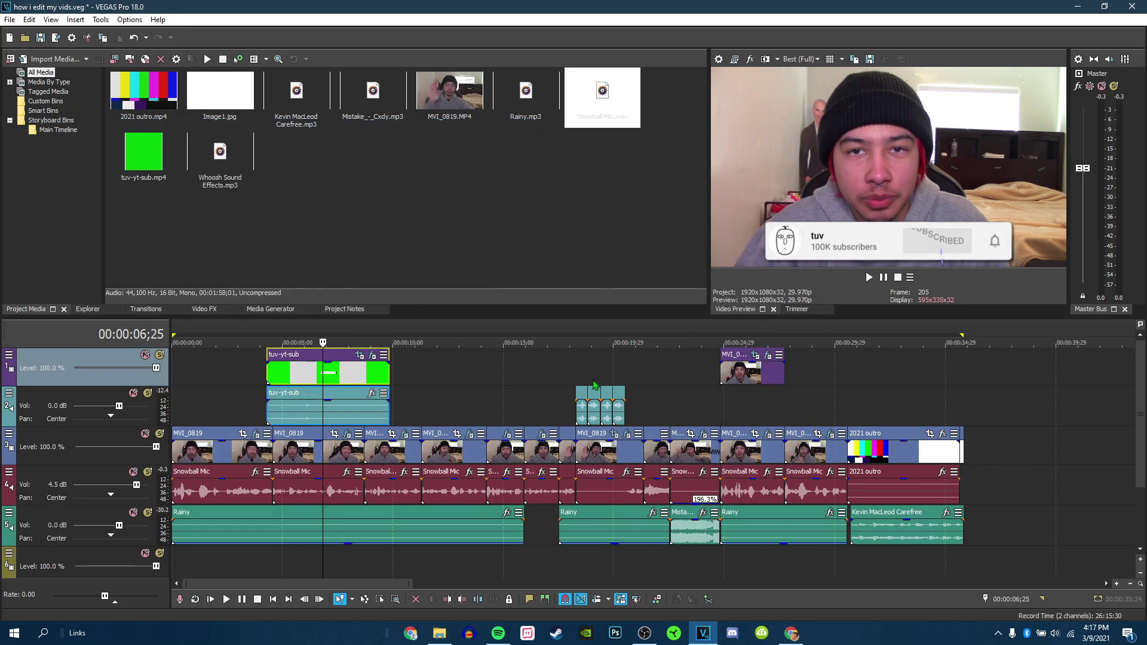
Preview the overlay from about four seconds, then apply the 'ig banner' Pan/Crop preset
click(266, 376)
key(space)
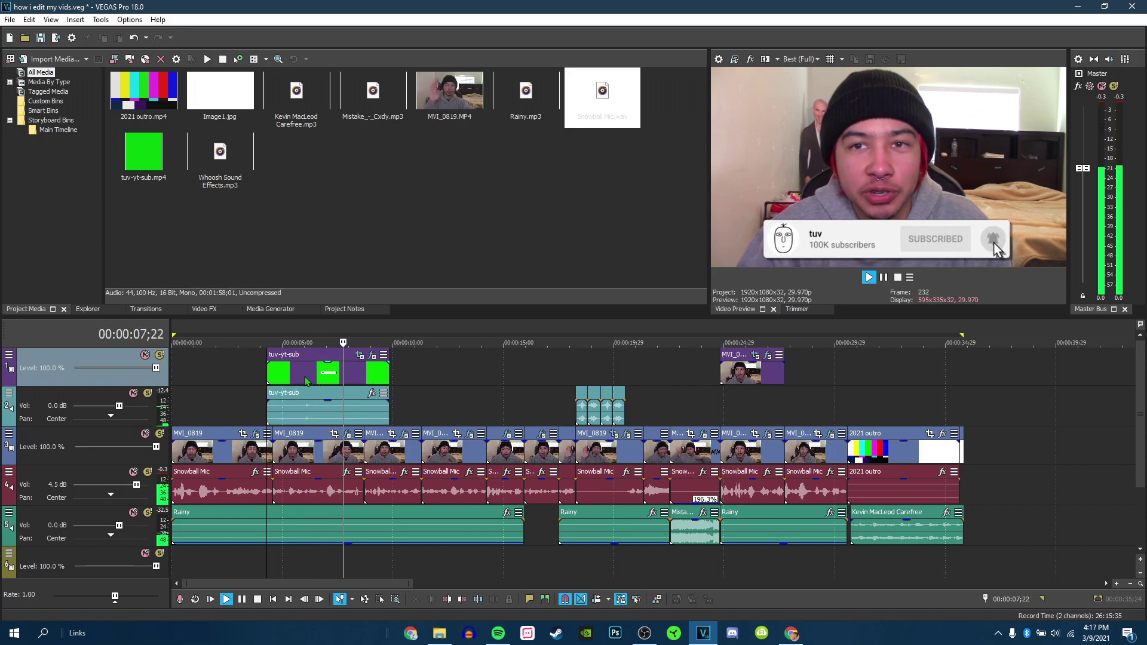
click(349, 371)
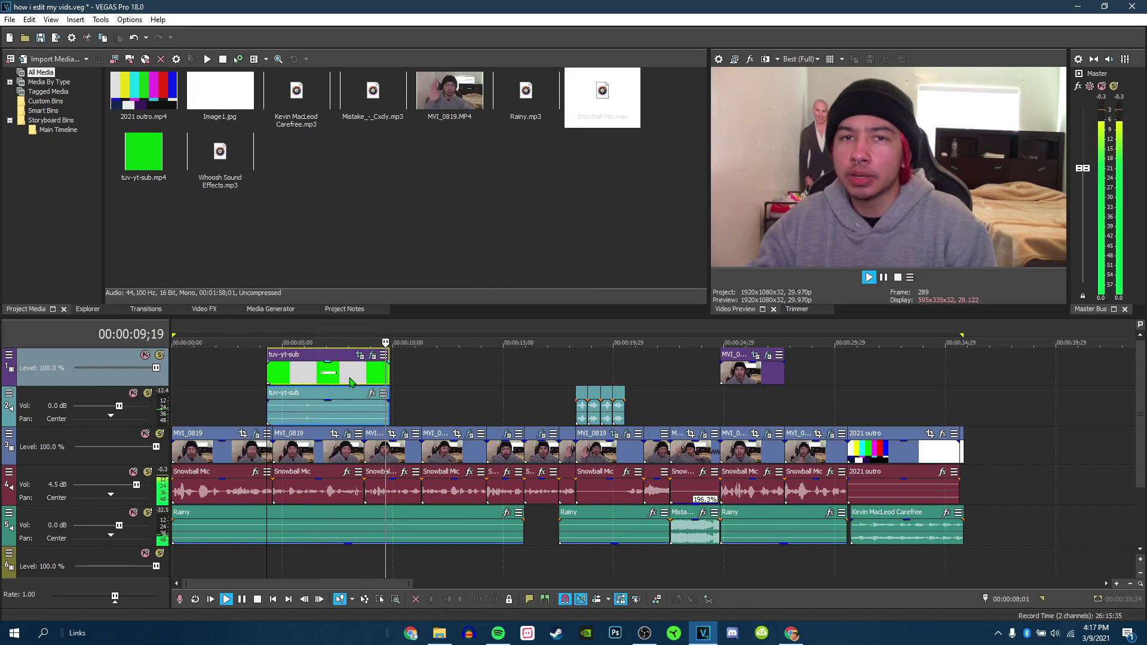
key(space)
click(360, 355)
click(138, 177)
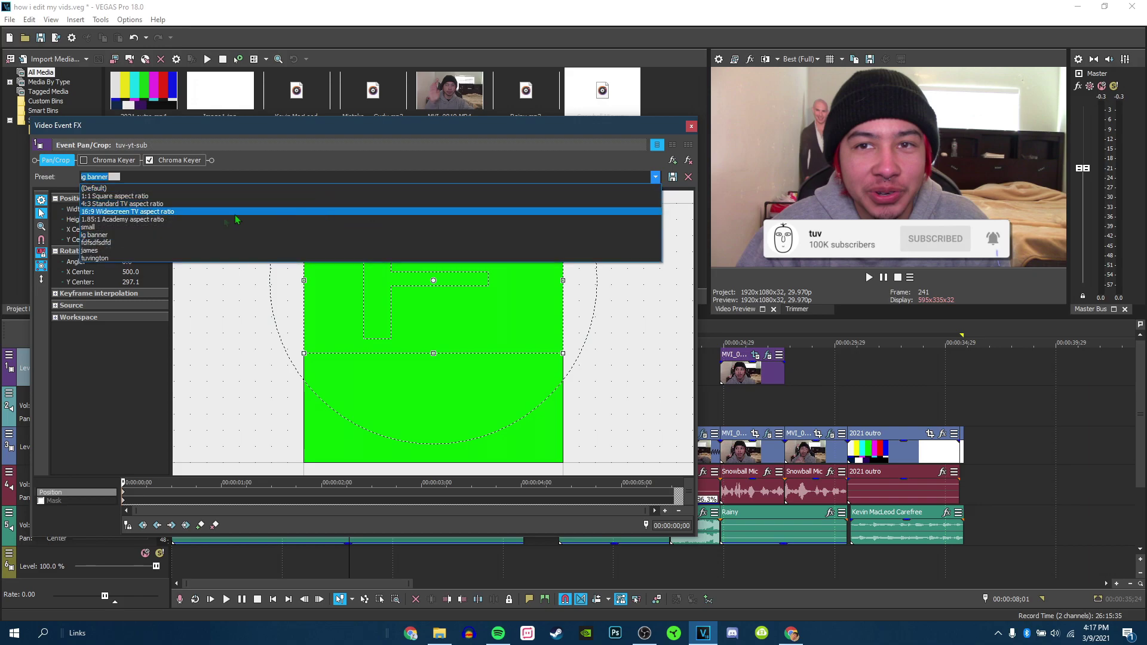
click(140, 237)
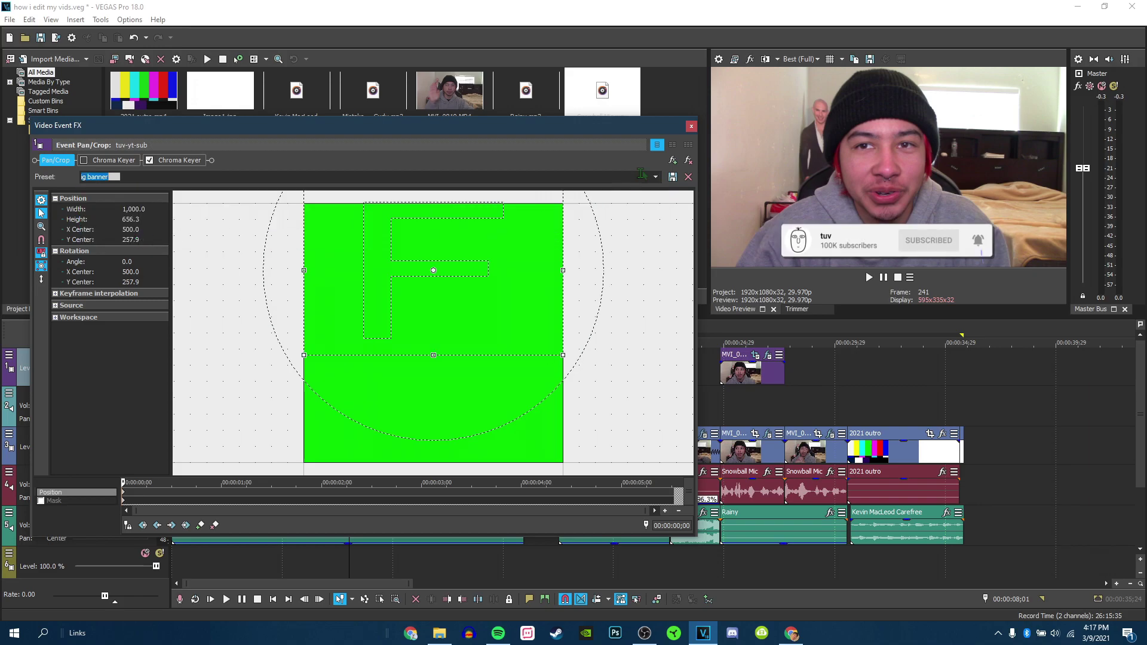
click(691, 126)
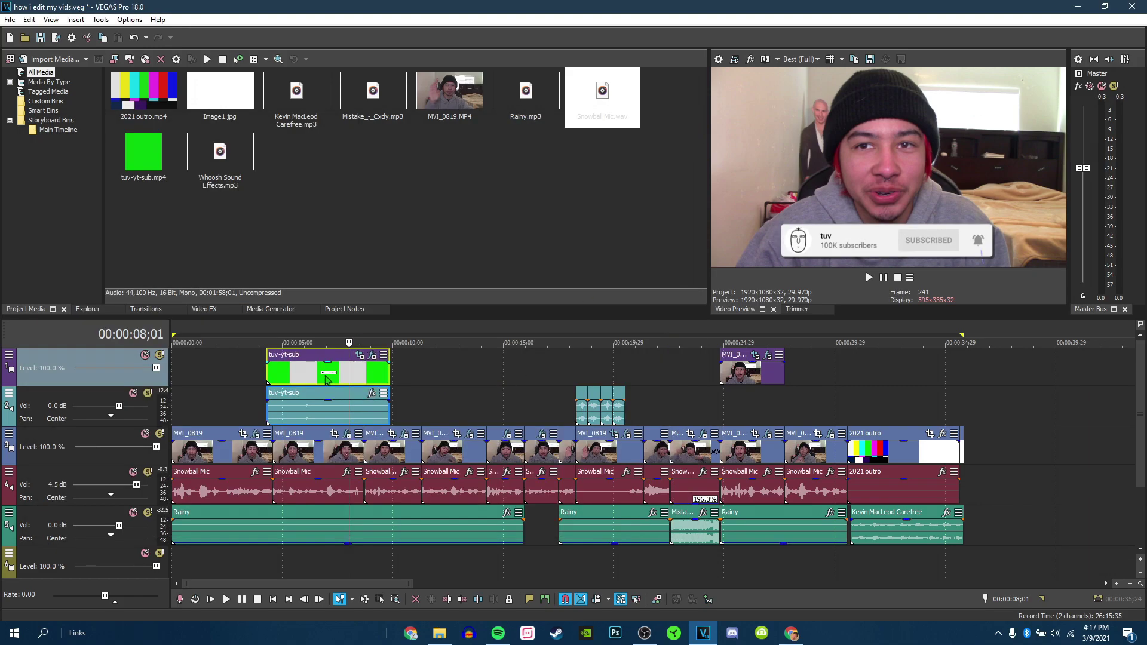
Save the project and play a short section starting at about eight seconds
key(ctrl+s)
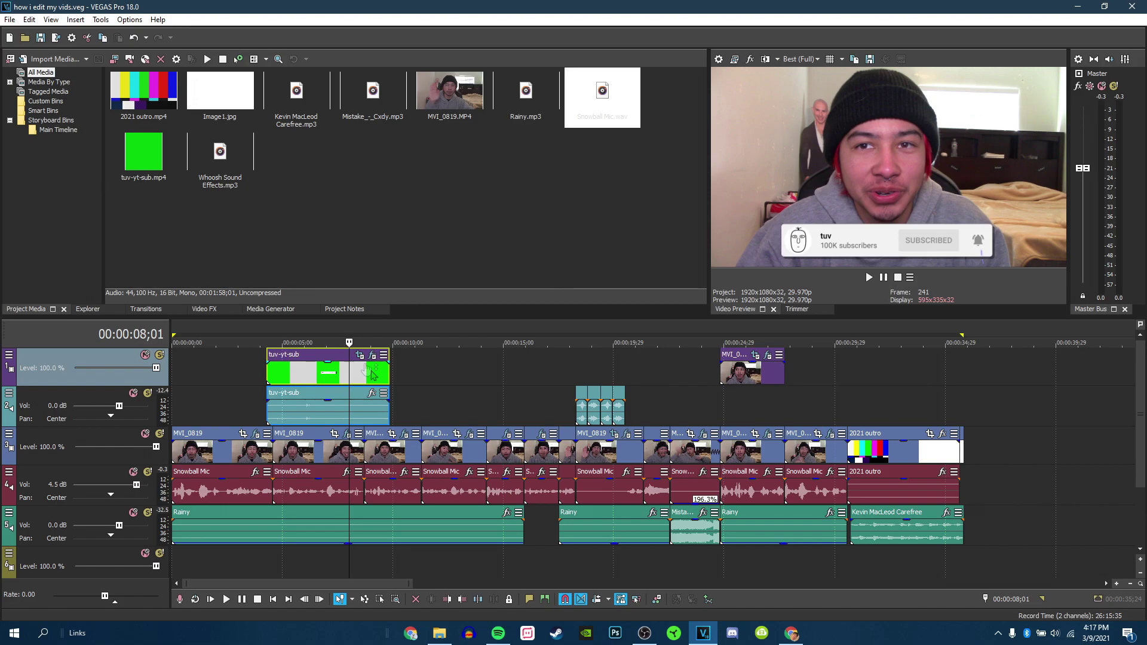
click(356, 454)
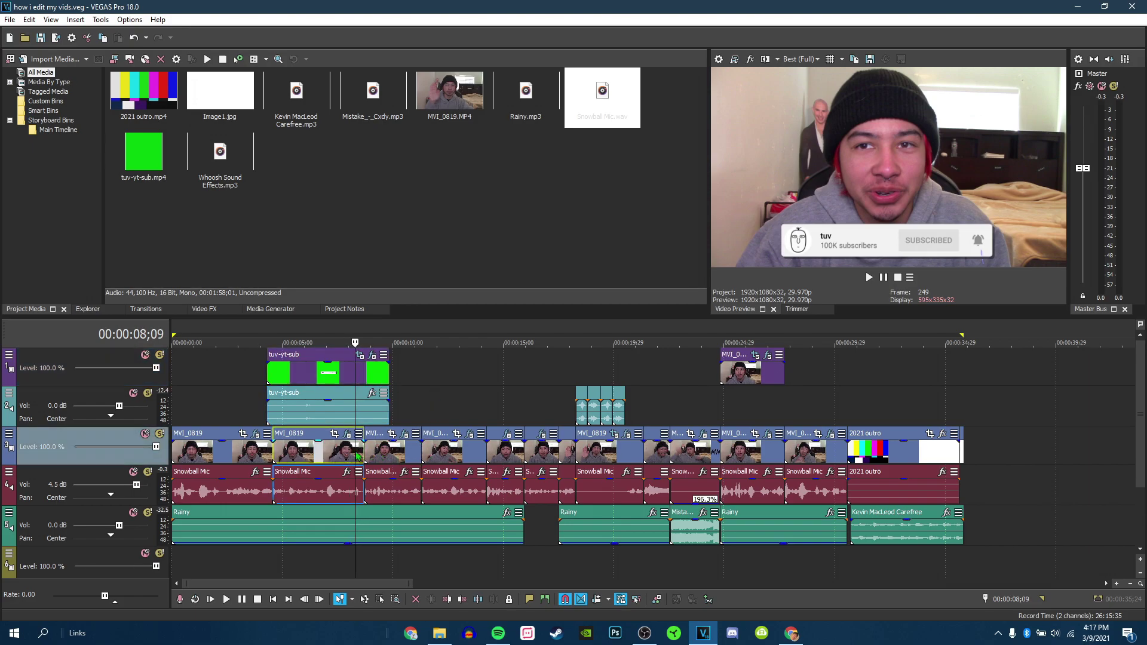
key(space)
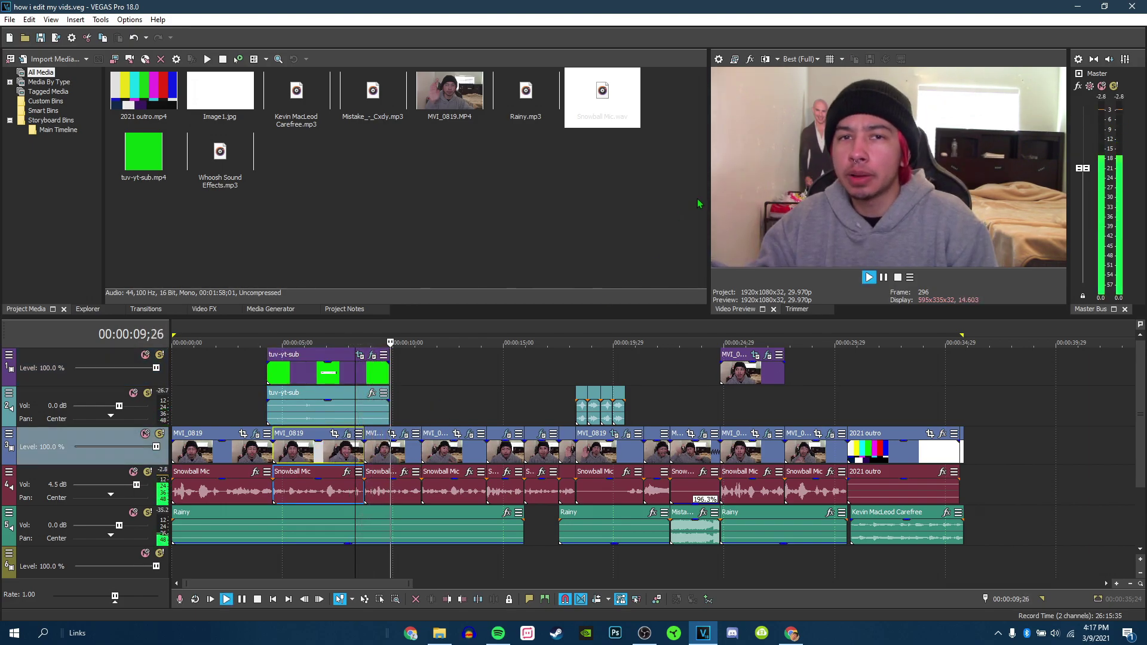
key(space)
Set preview quality to Draft (Auto), play from 8;09 to about 17 seconds, select 9;25–15;28
click(801, 59)
mouse_move(825, 72)
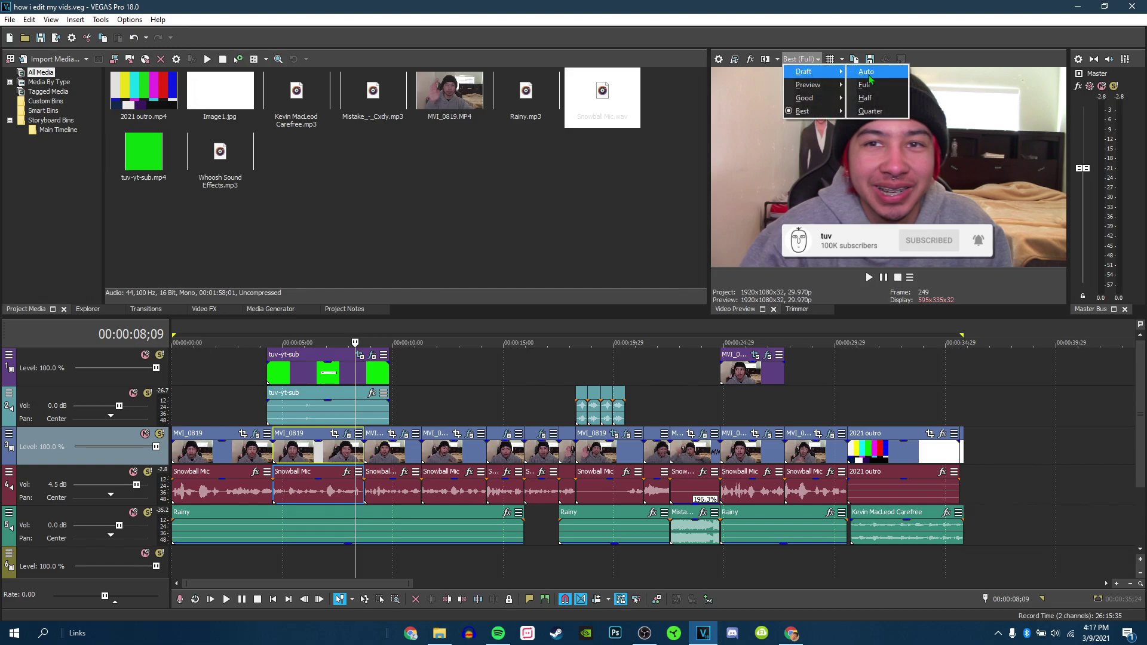
click(868, 73)
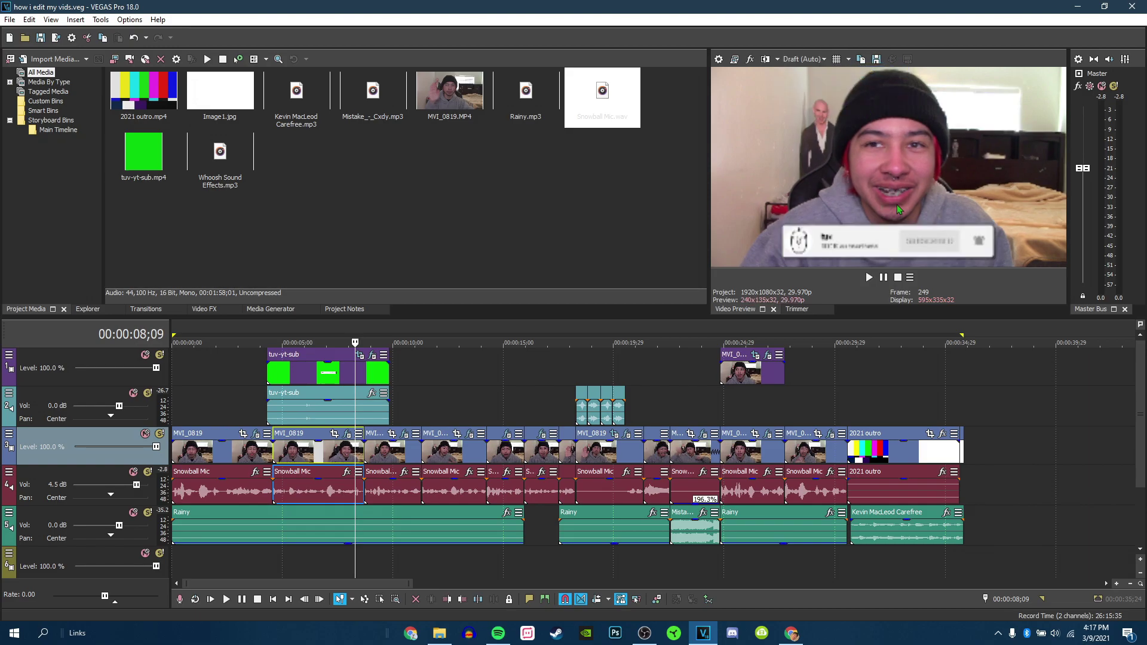
click(884, 277)
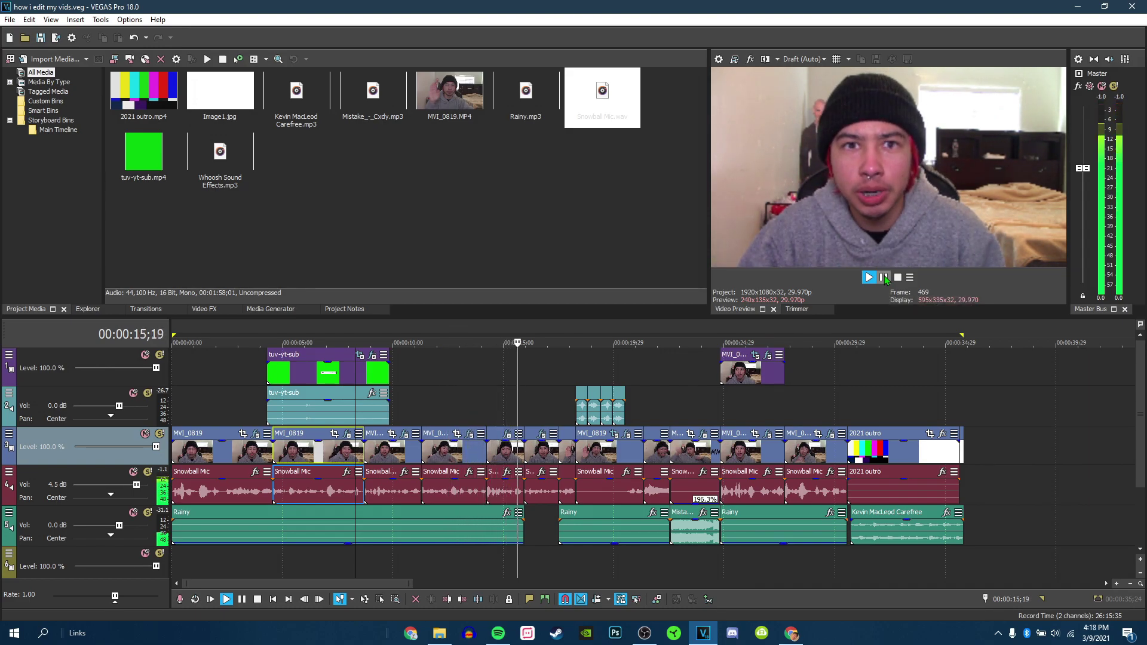
click(884, 277)
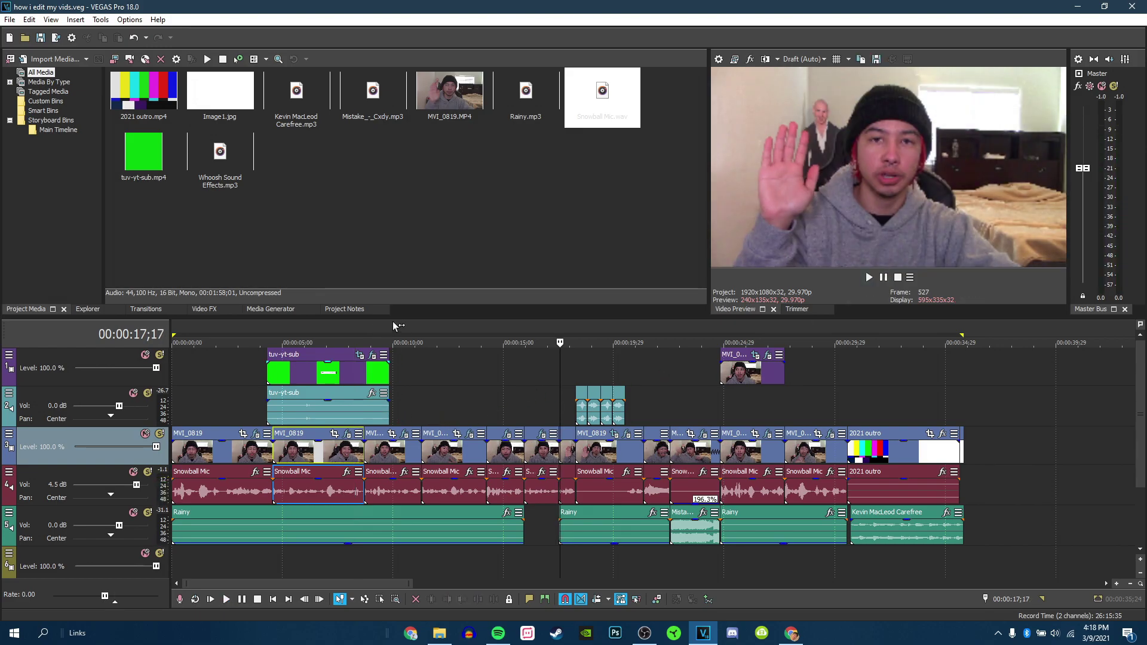
drag(390, 336, 524, 336)
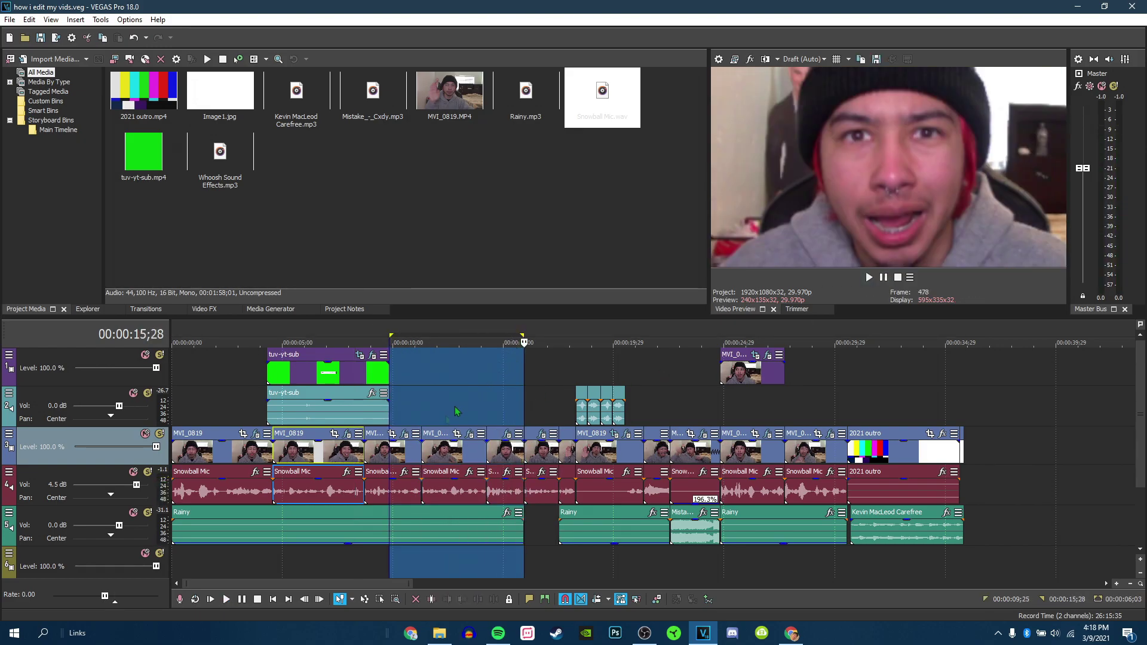
Nudge and trim off the start of the MVI_0819 clip near 11 seconds
click(430, 456)
scroll(517, 467, up, 5)
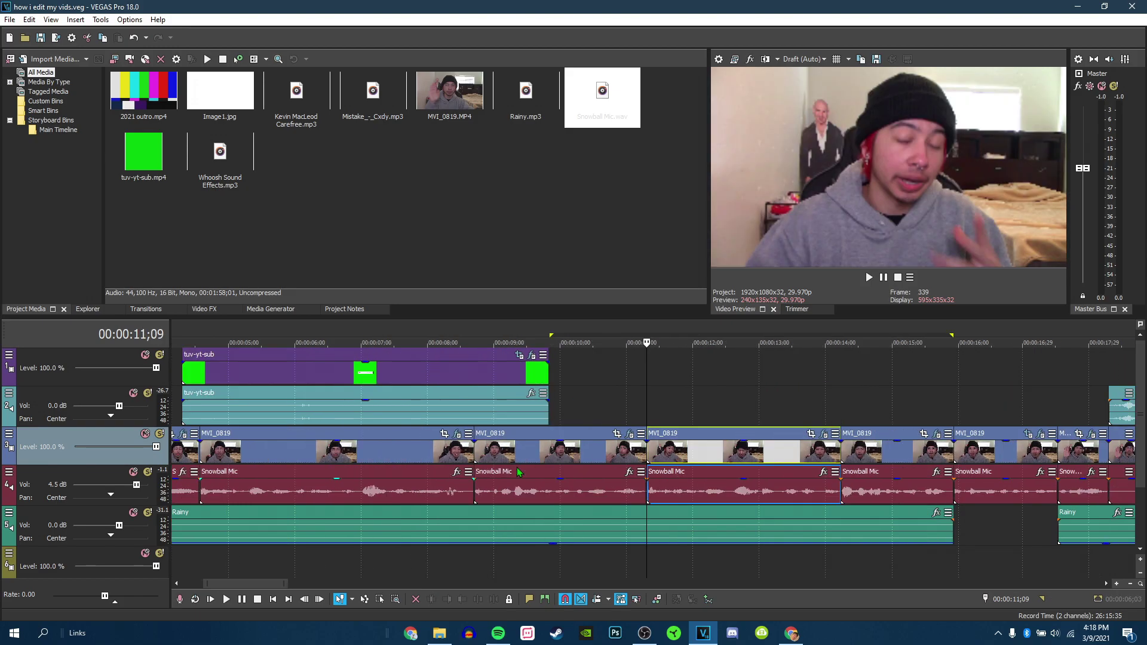
mouse_move(669, 472)
mouse_down()
mouse_move(789, 466)
mouse_move(657, 454)
mouse_up()
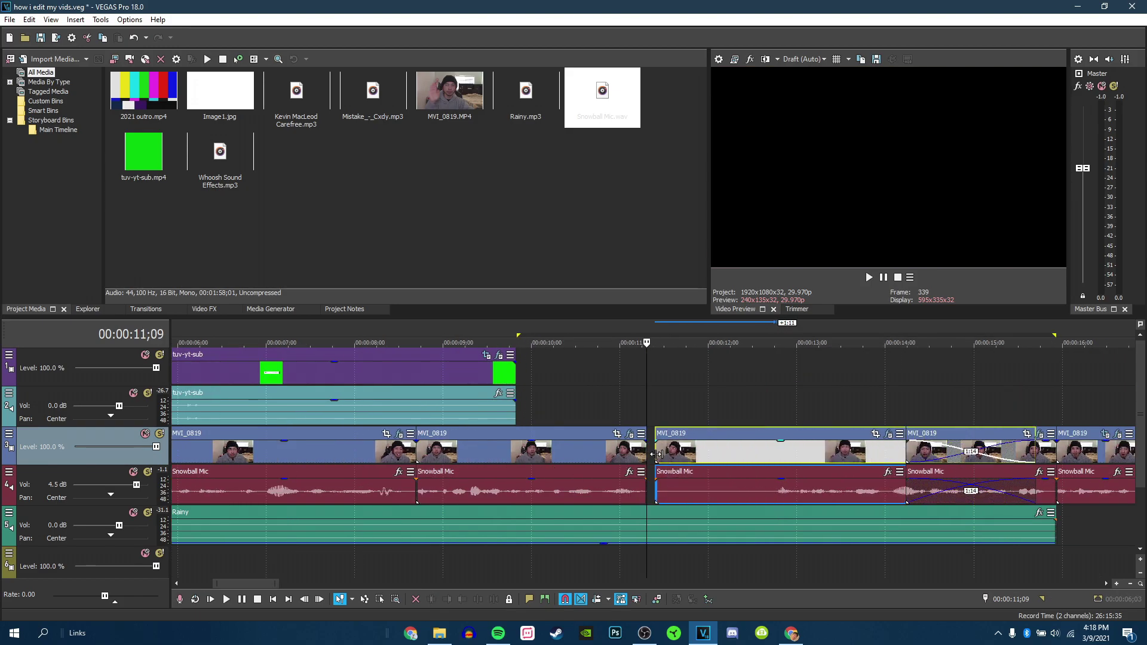
key(space)
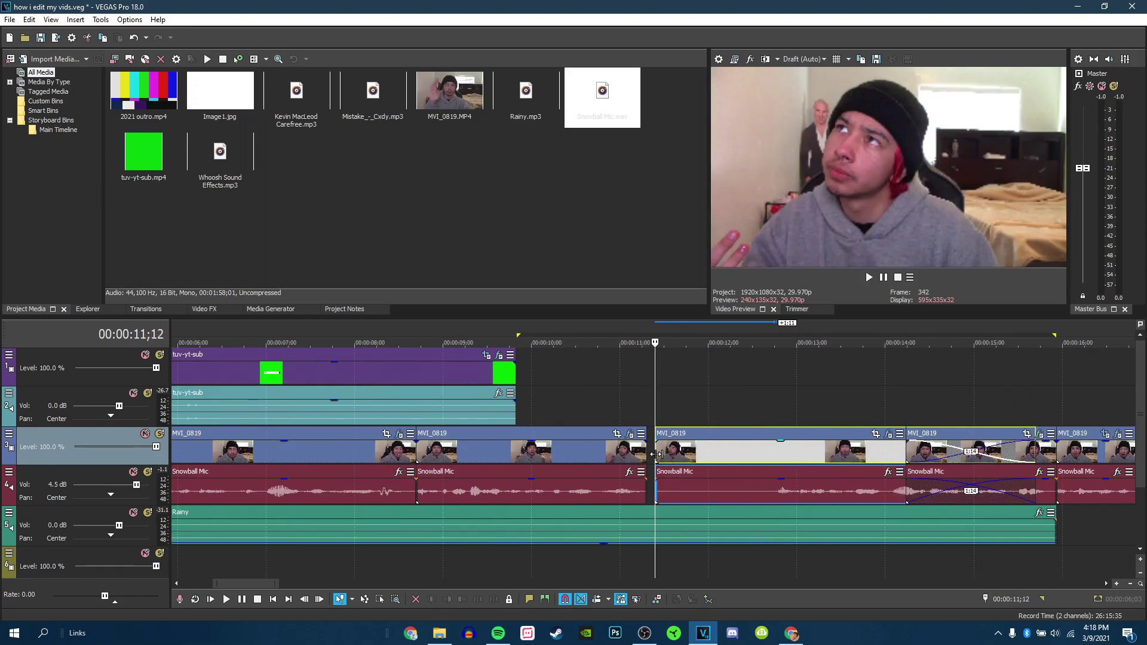
key(space)
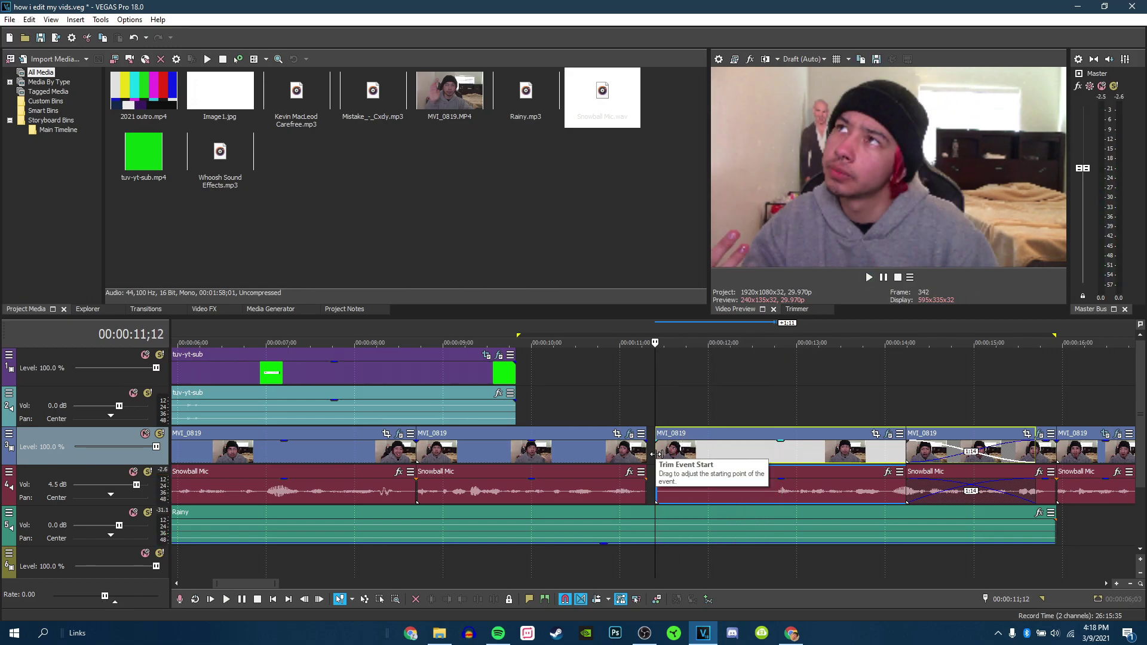
mouse_move(655, 454)
mouse_down()
mouse_move(779, 459)
mouse_move(656, 454)
mouse_up()
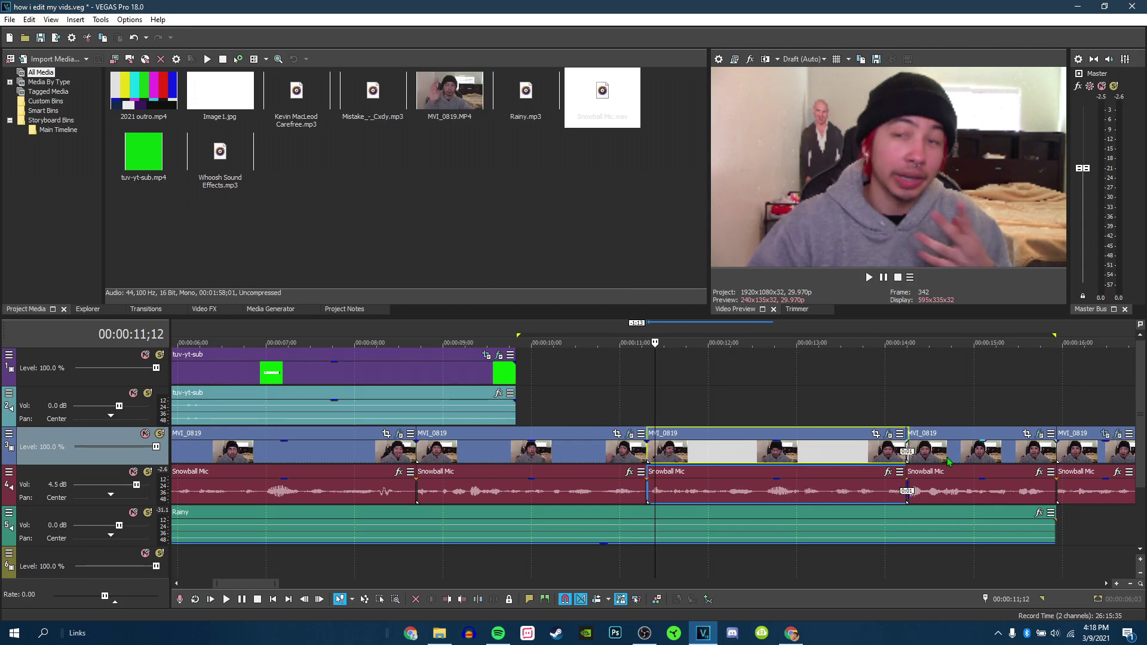
Play back the trimmed section from about 10 seconds and select the MVI_0819 clips at 15–16 seconds
click(566, 395)
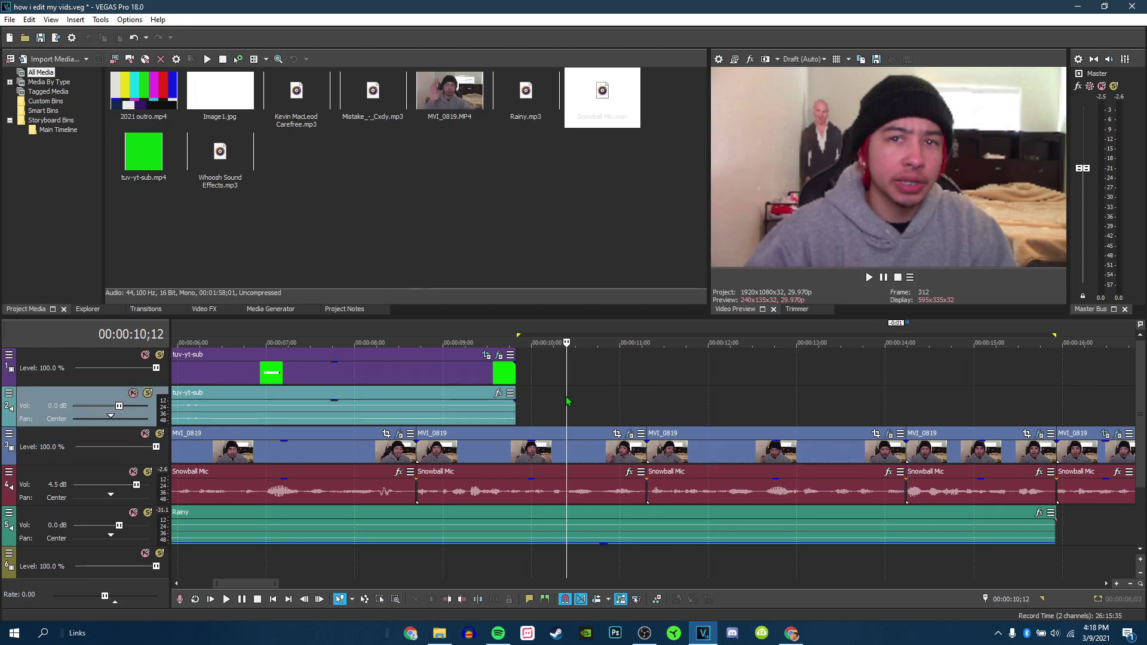
key(space)
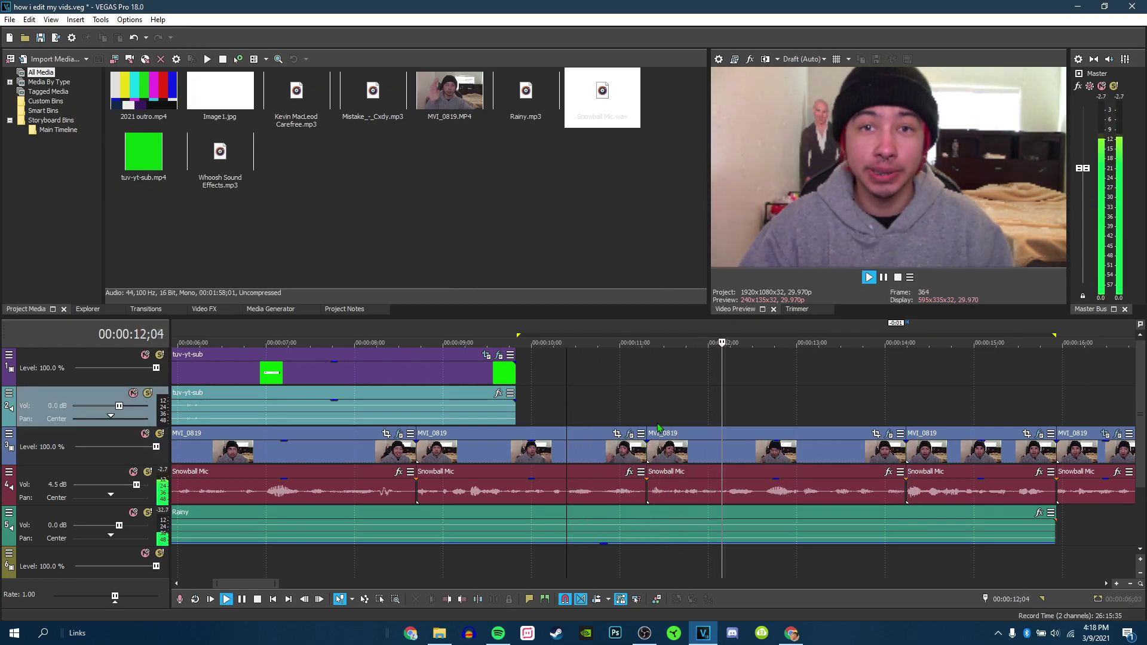
scroll(808, 476, down, 3)
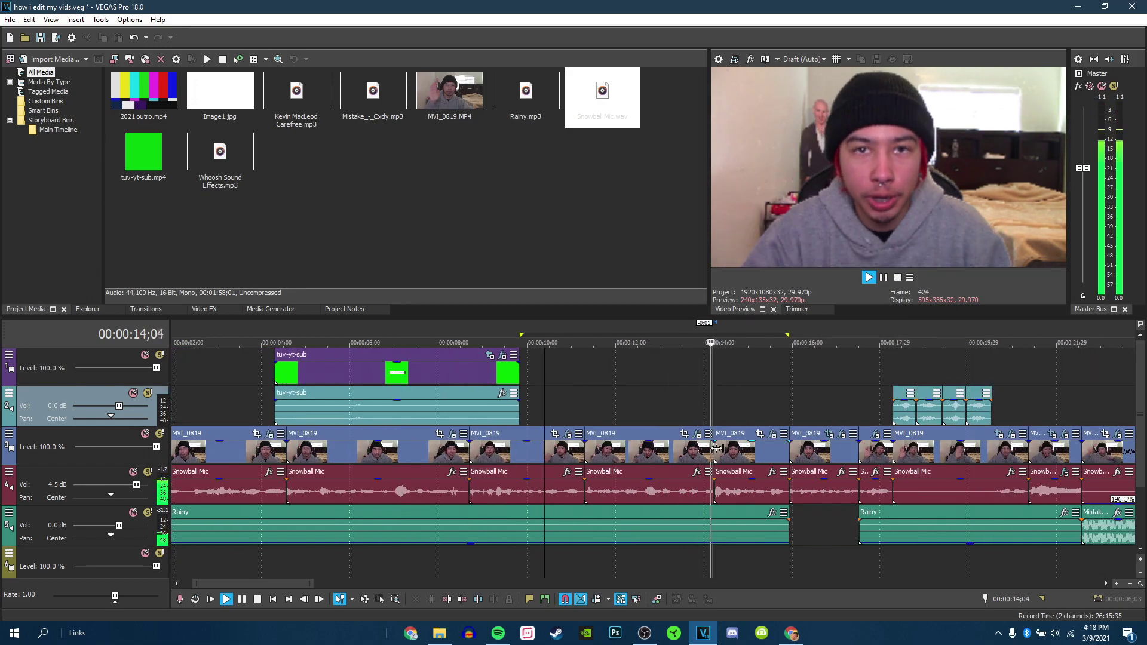
click(762, 454)
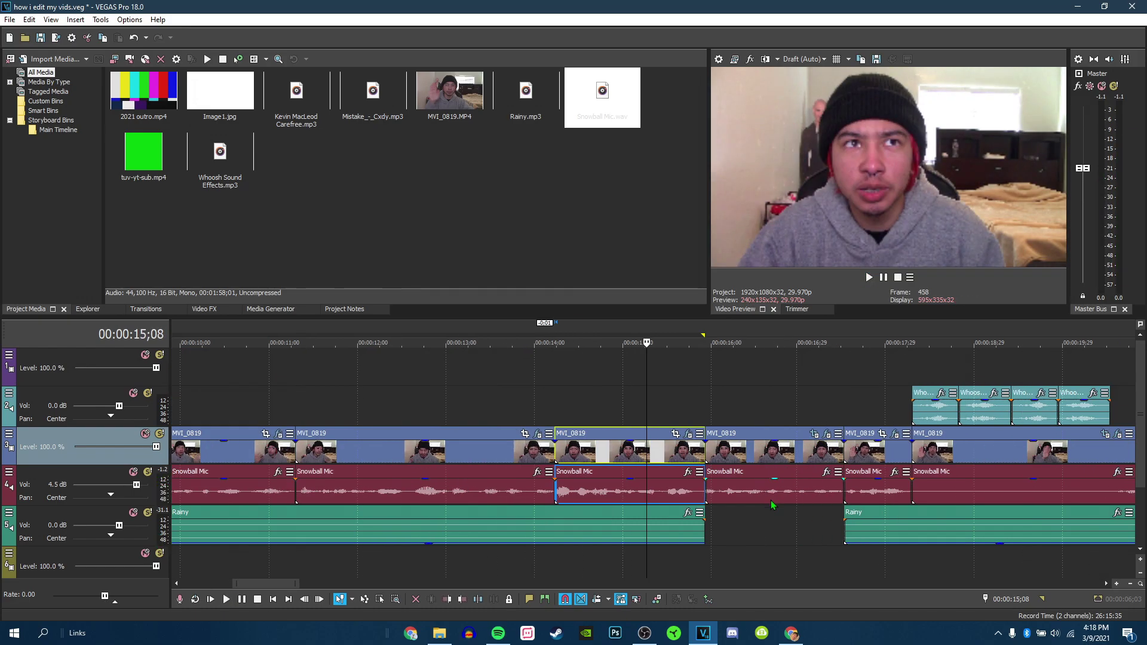
scroll(771, 500, up, 3)
click(728, 484)
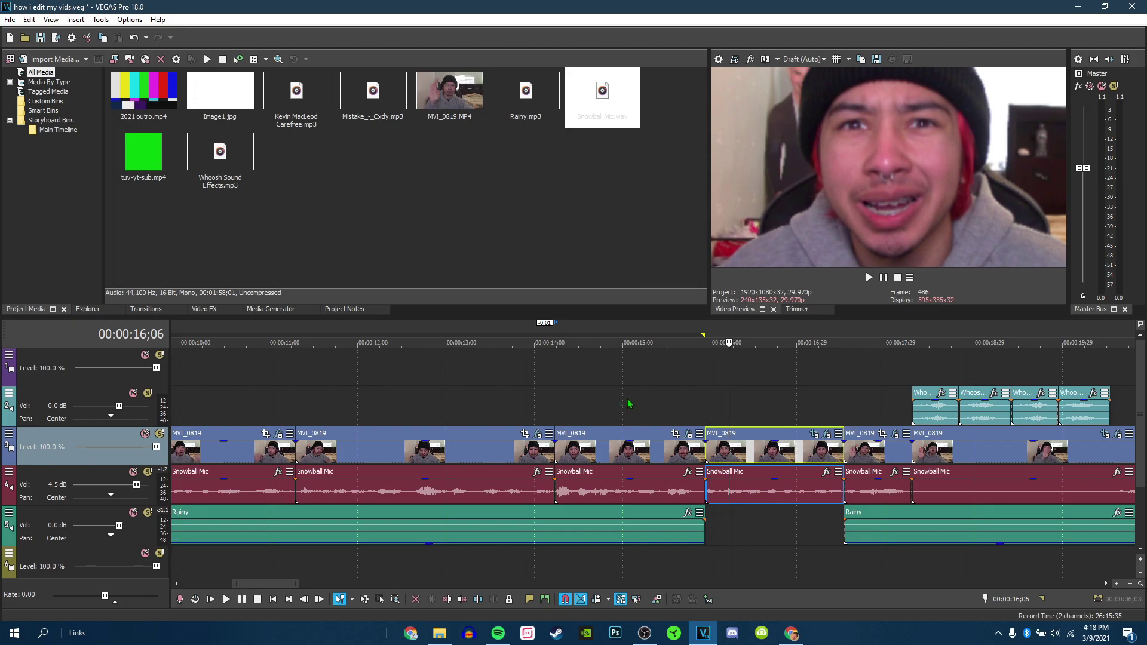
click(769, 452)
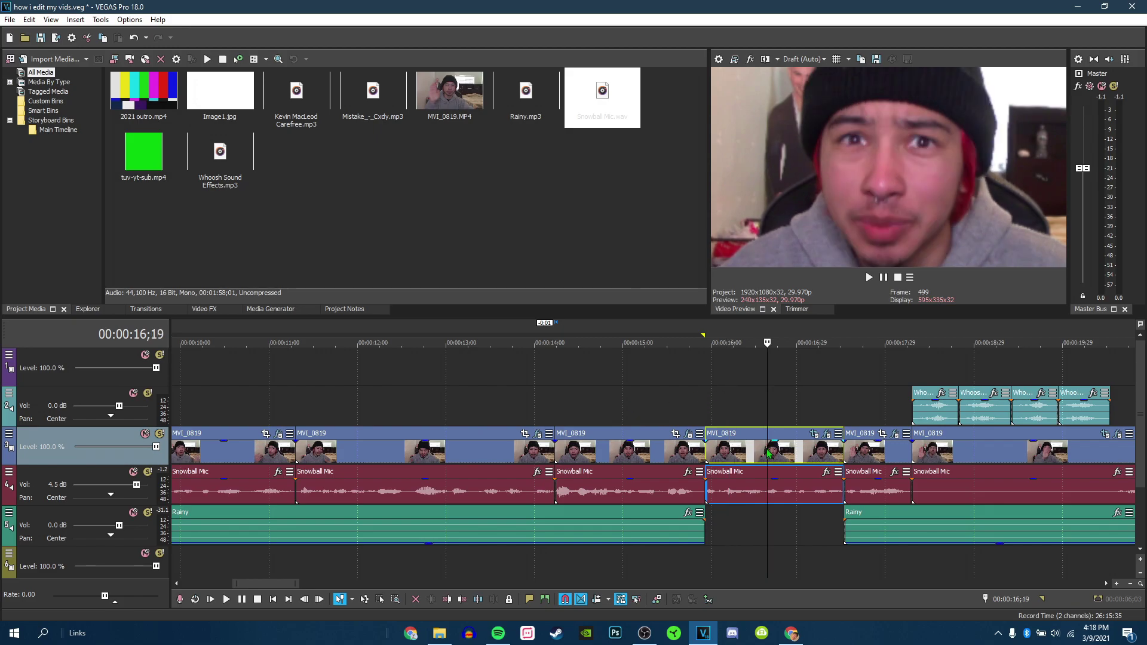
click(814, 435)
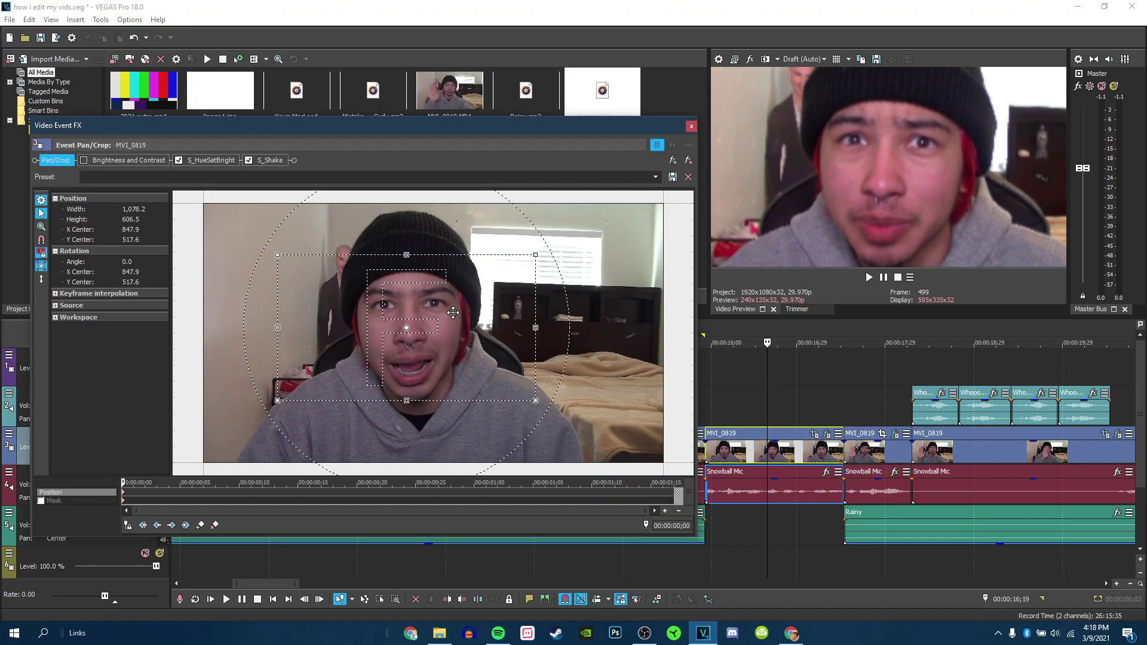
Reset the clip's crop to full 1920x1080, then punch in on the face at about 952x536
right_click(455, 311)
click(473, 320)
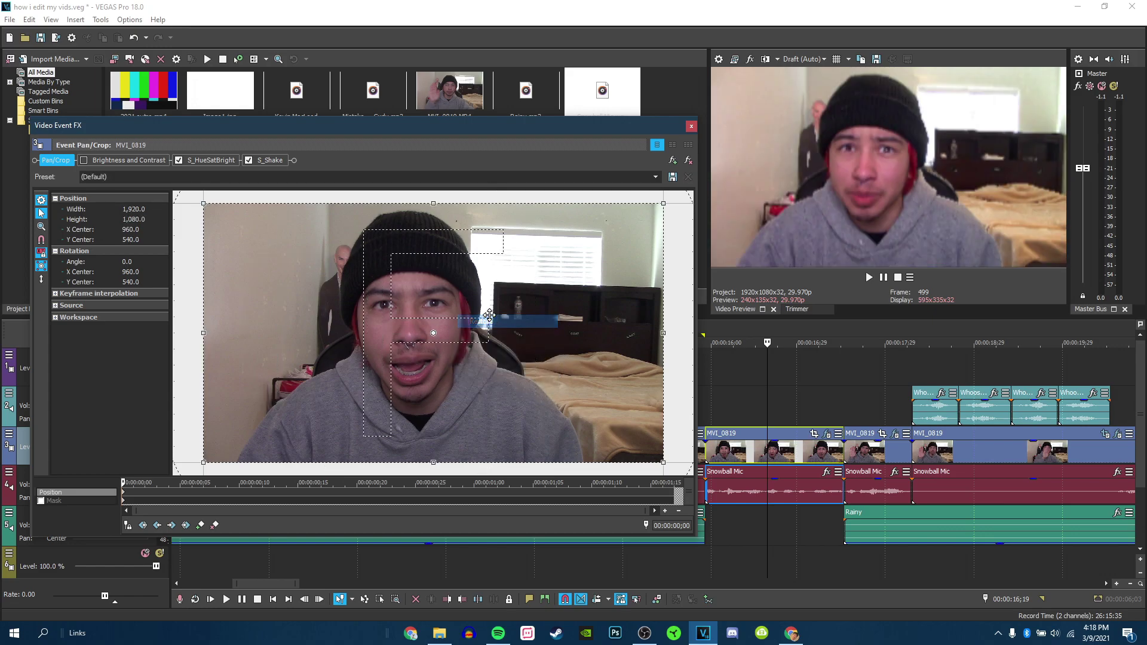
scroll(486, 351, down, 3)
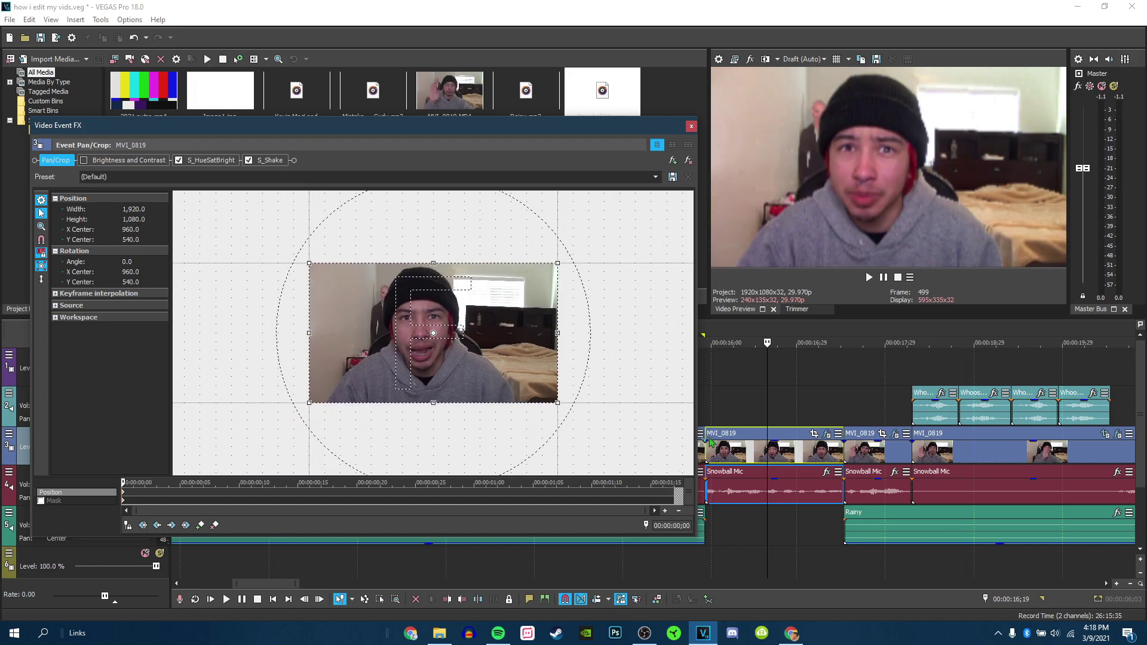
click(710, 442)
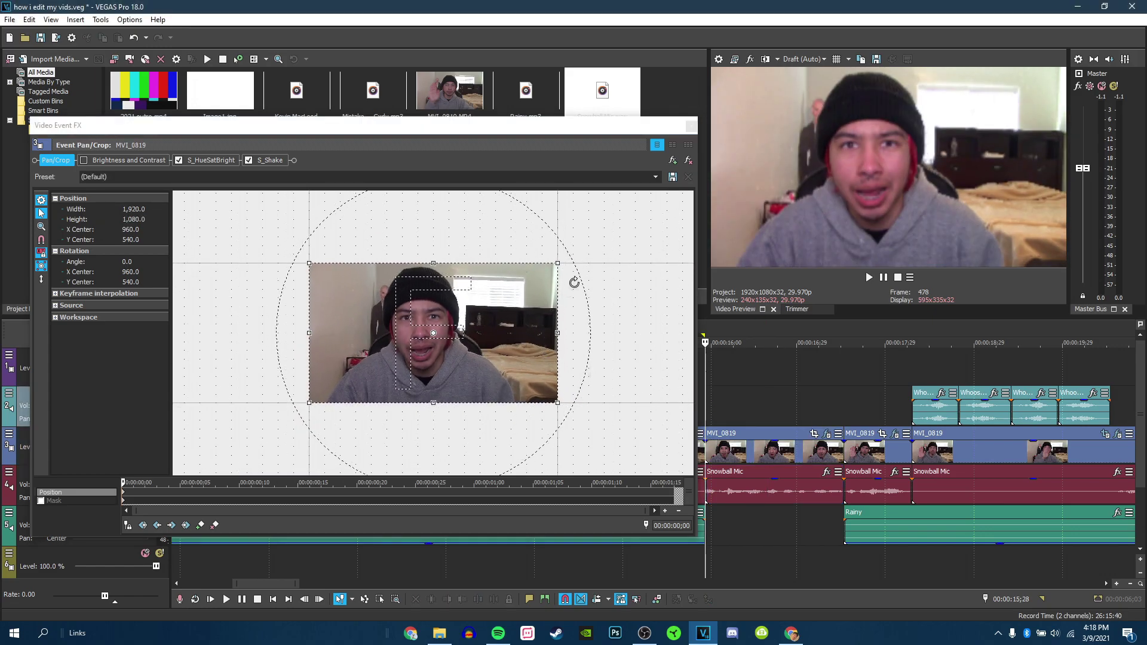
click(60, 285)
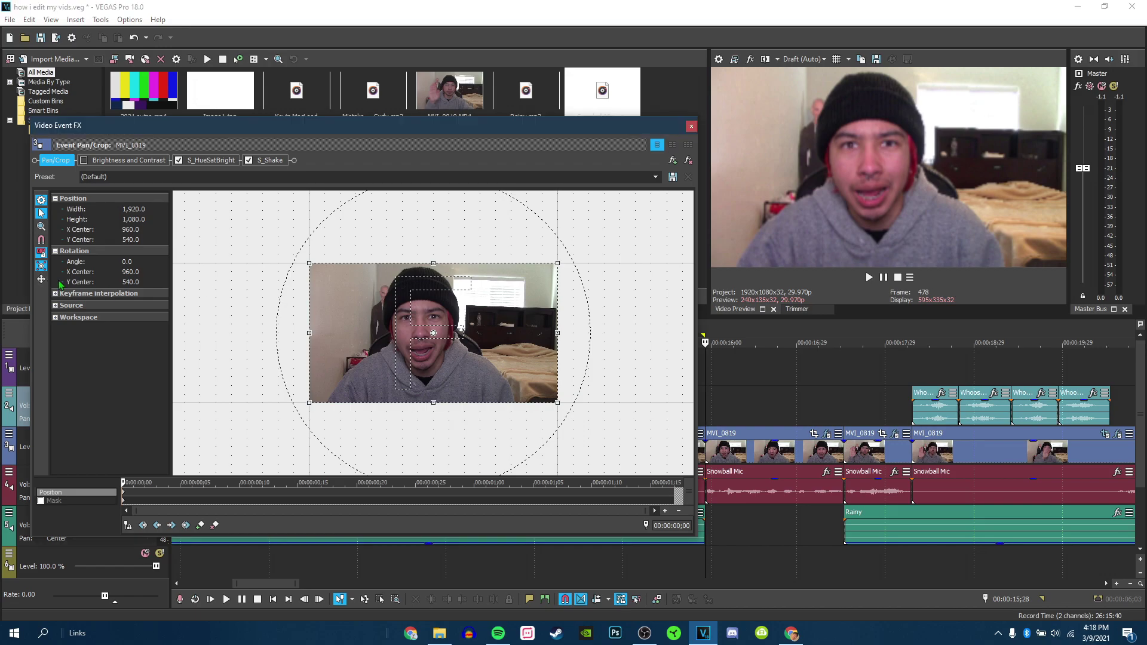
drag(556, 262, 465, 319)
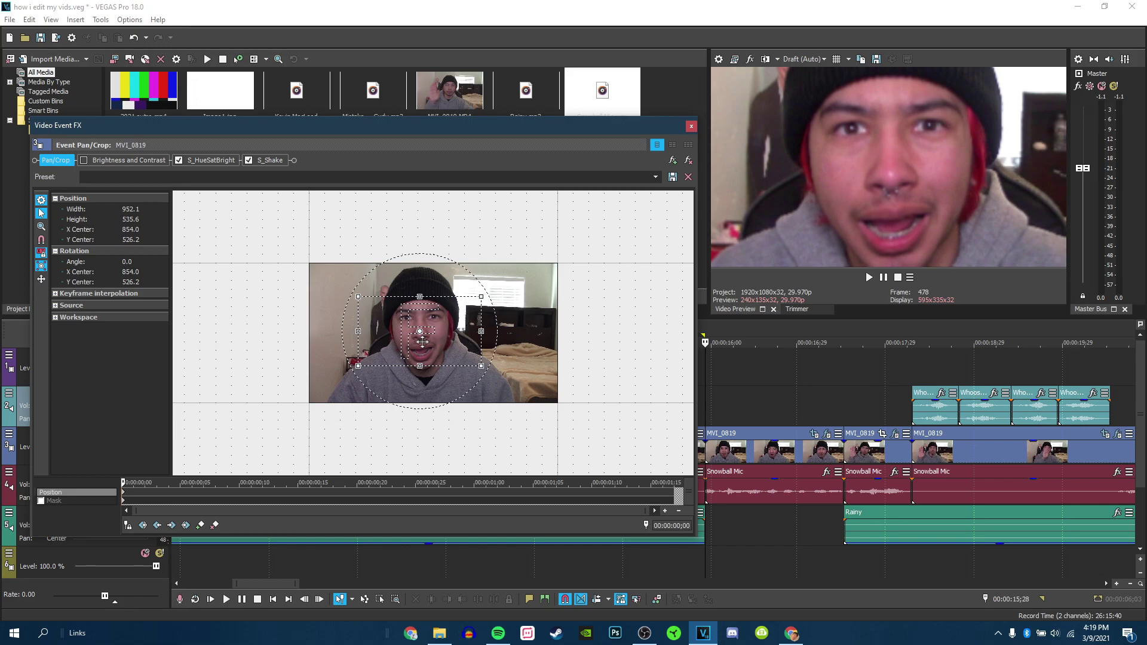
click(691, 126)
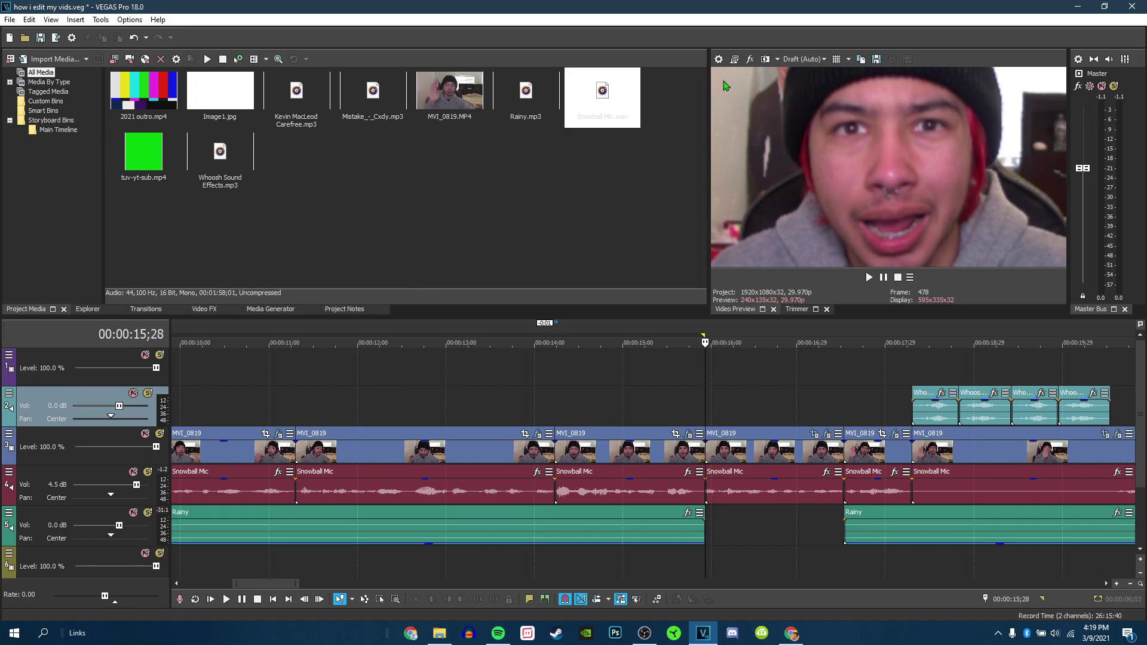
key(space)
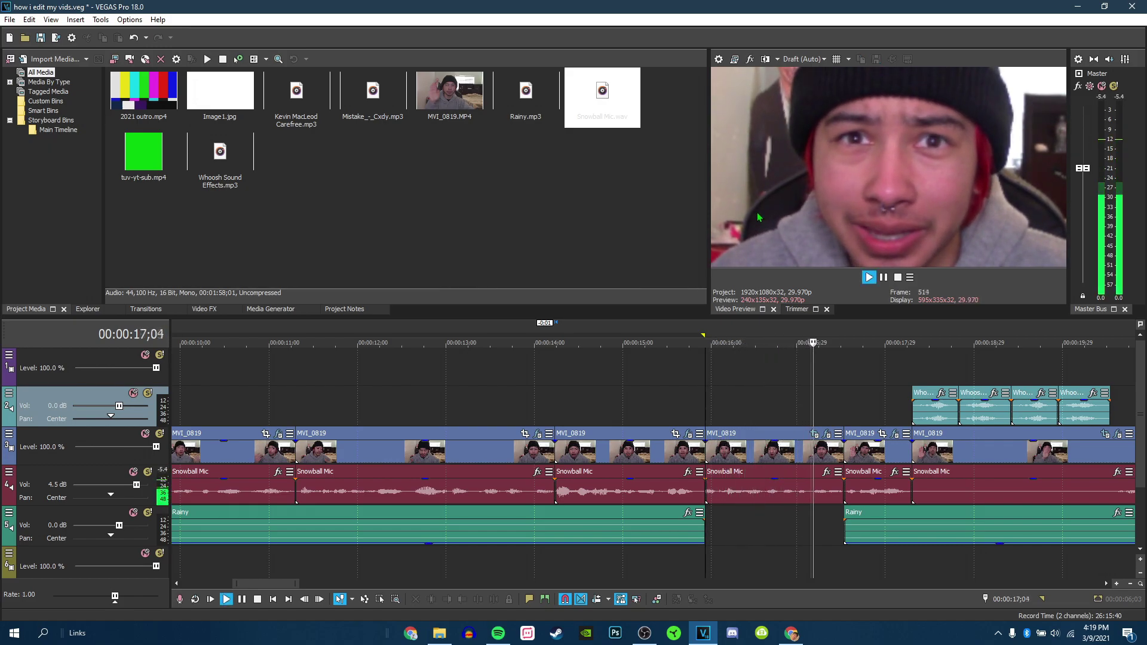
click(779, 457)
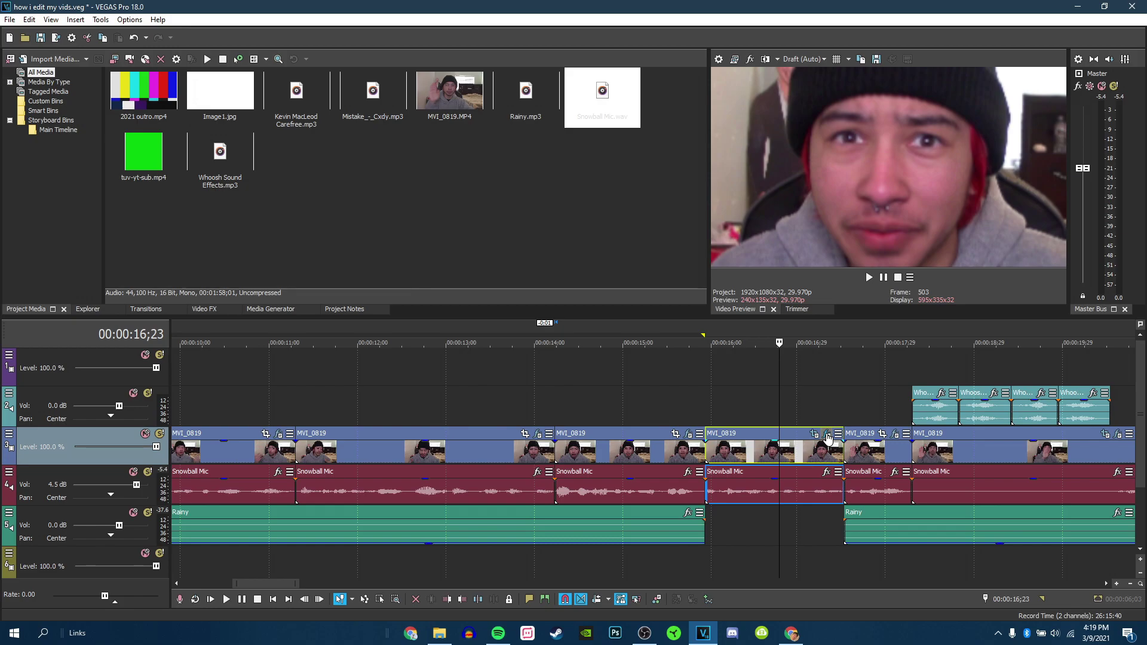
click(828, 434)
click(269, 161)
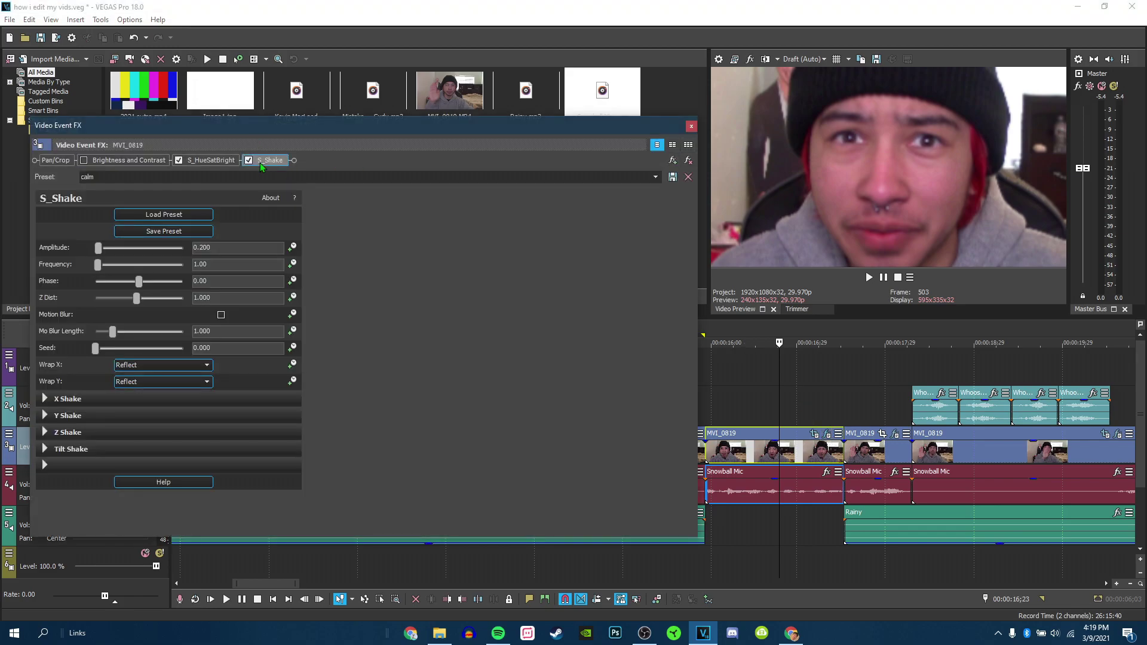
click(655, 178)
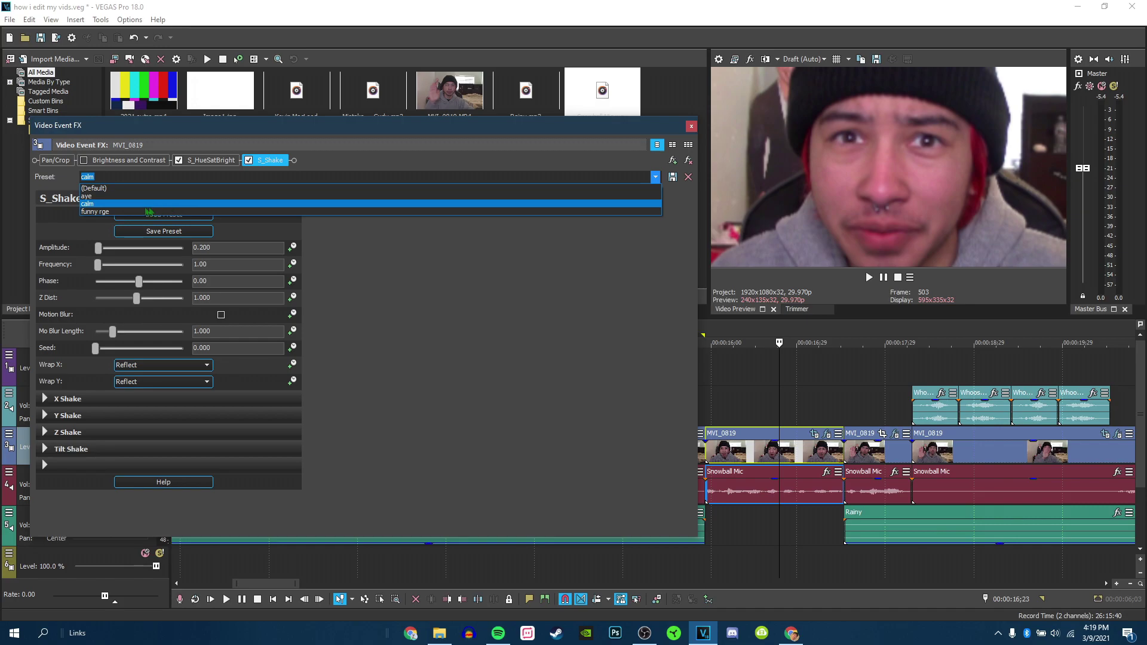
click(141, 204)
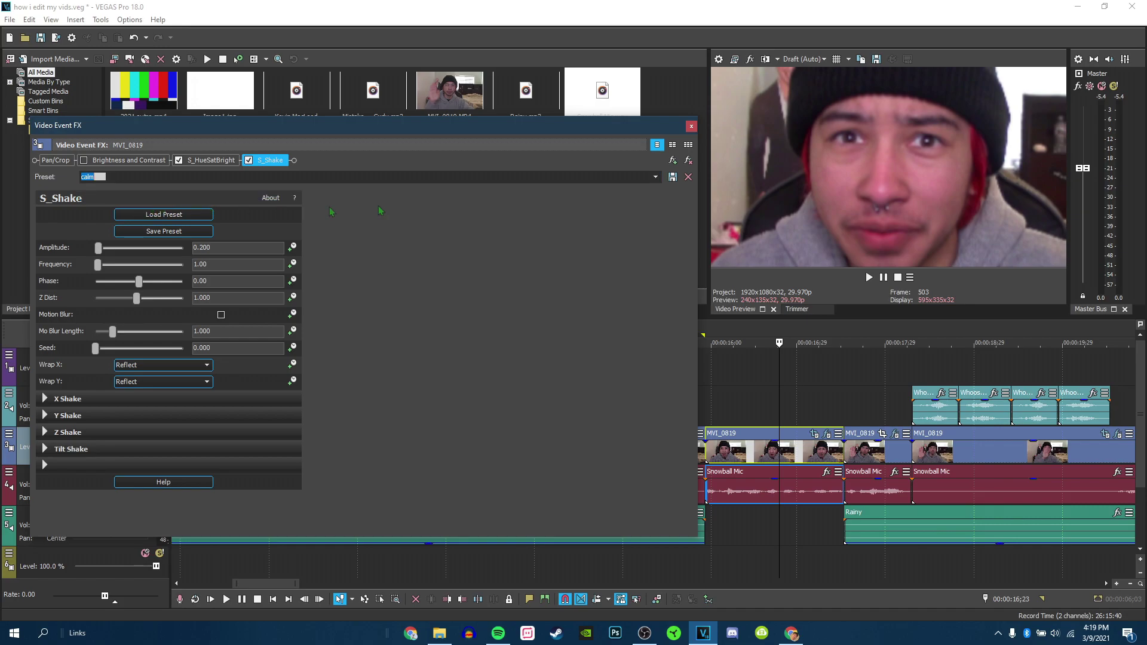
click(692, 127)
key(space)
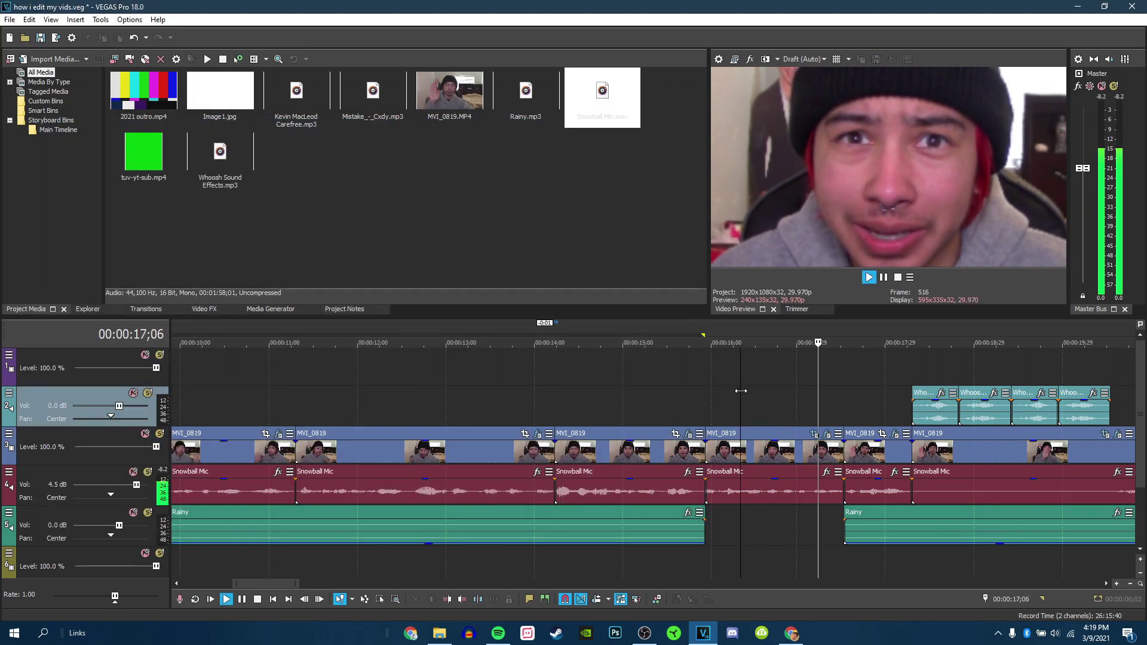
scroll(741, 391, down, 2)
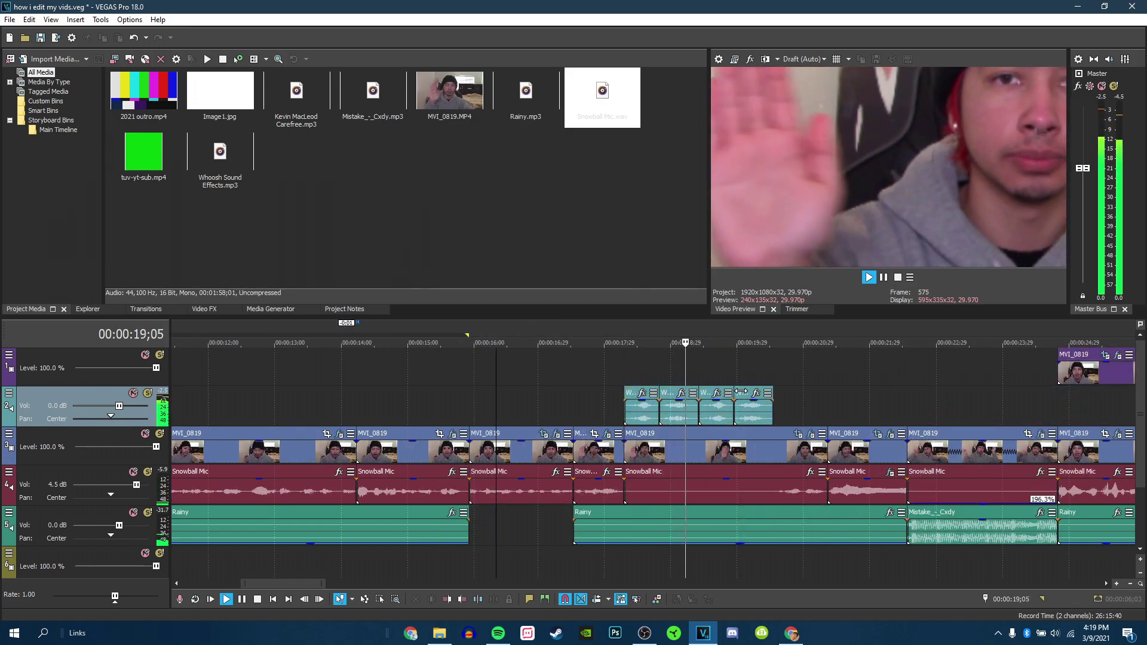
click(589, 410)
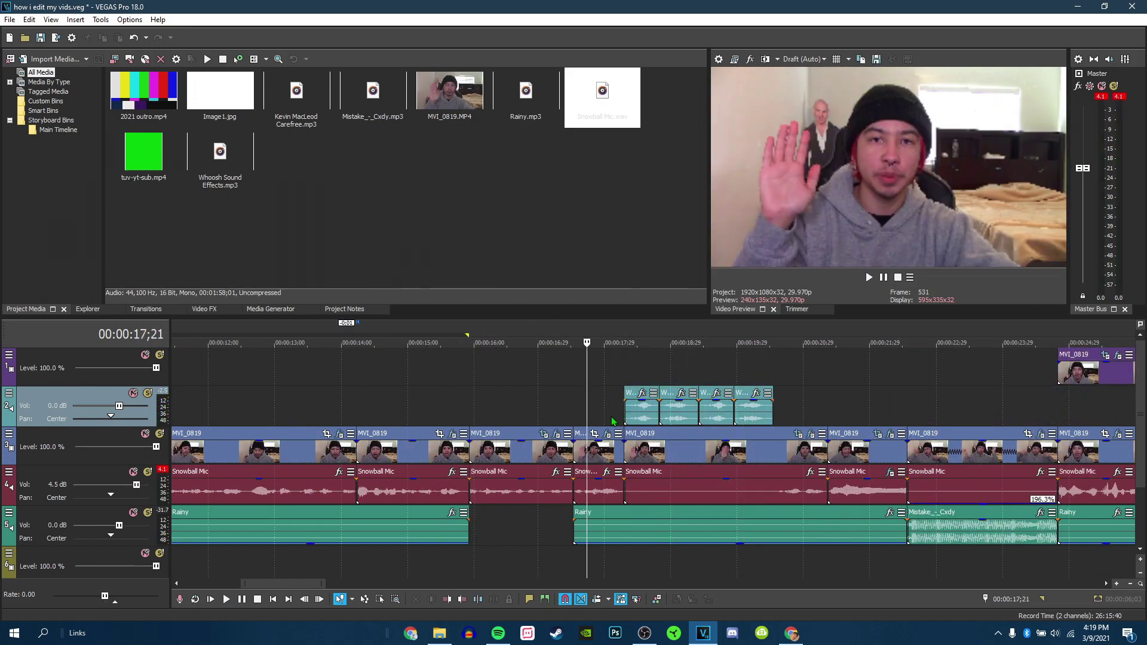
click(573, 414)
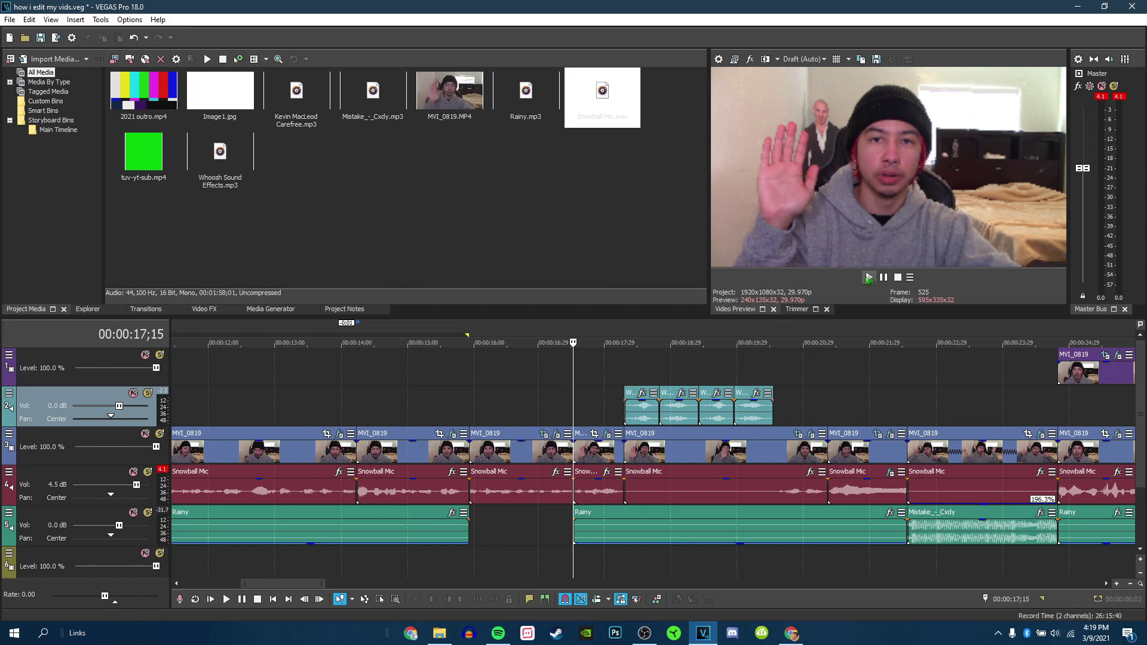
click(884, 278)
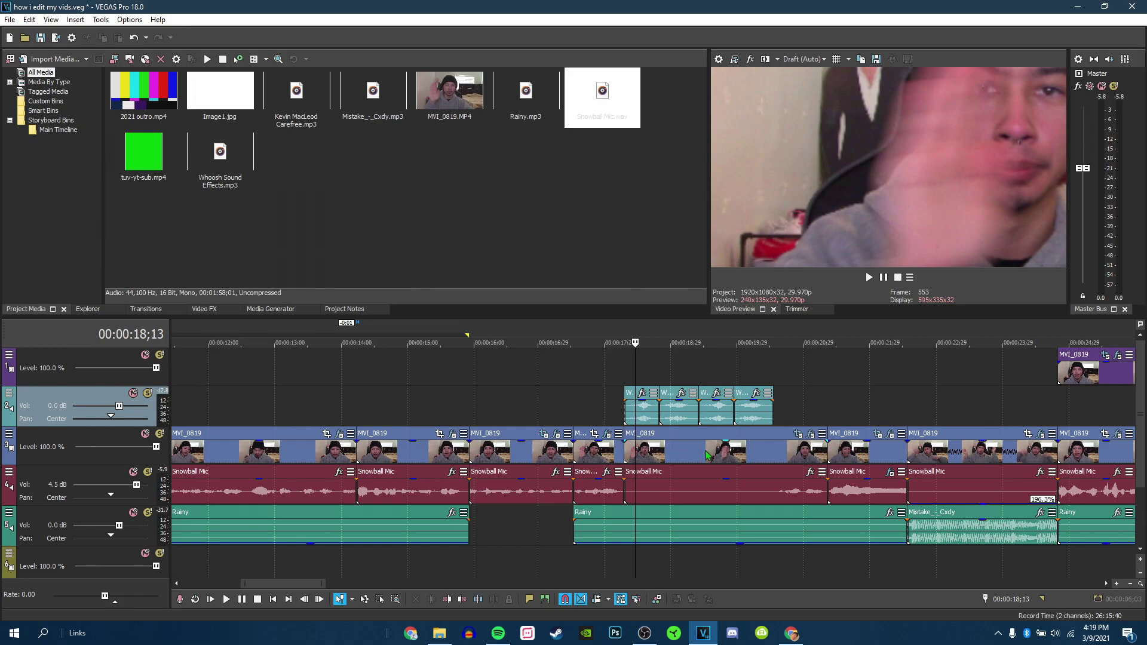
click(707, 455)
click(798, 433)
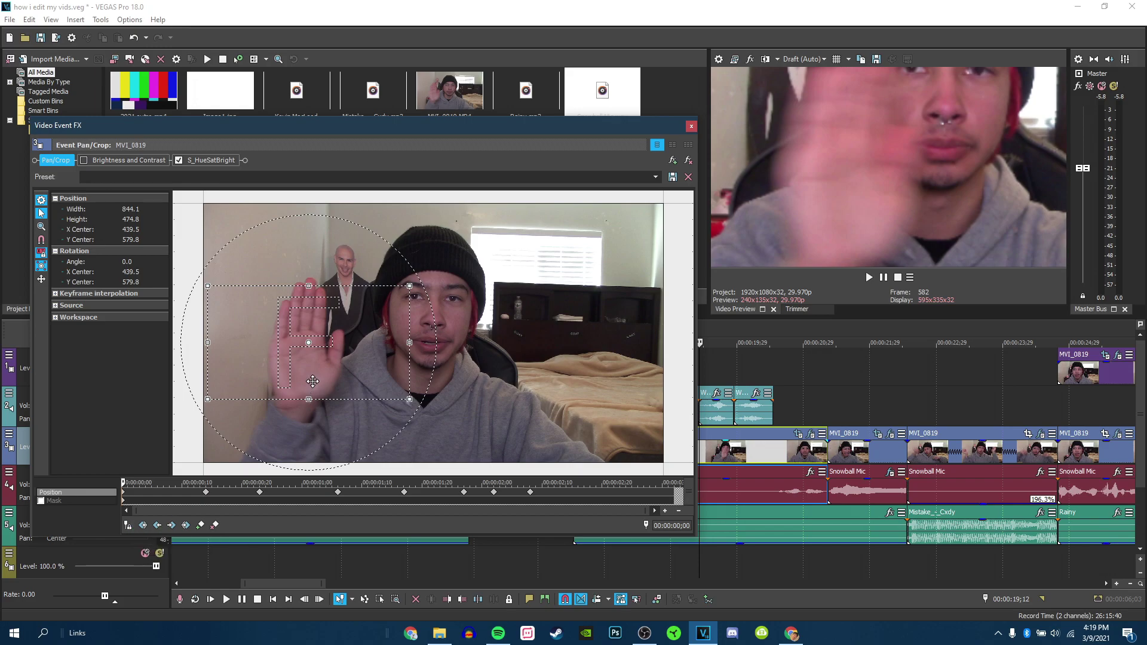
Enable Sync Cursor and scrub the crop animation up to the 00:00:00:14 keyframe
click(128, 526)
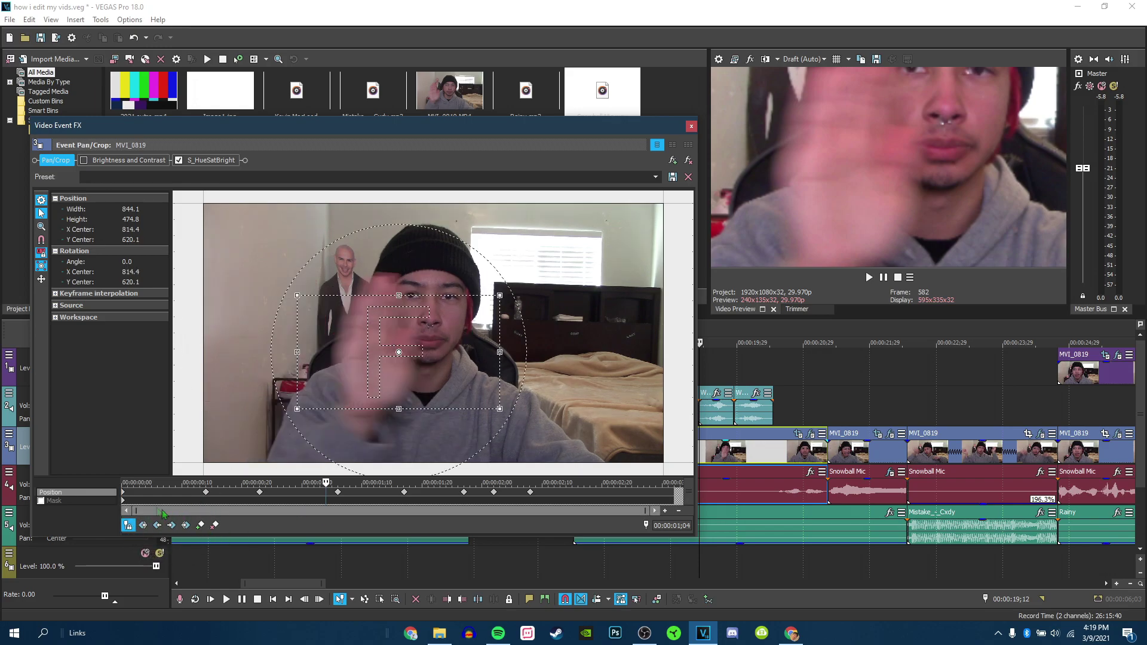
click(123, 498)
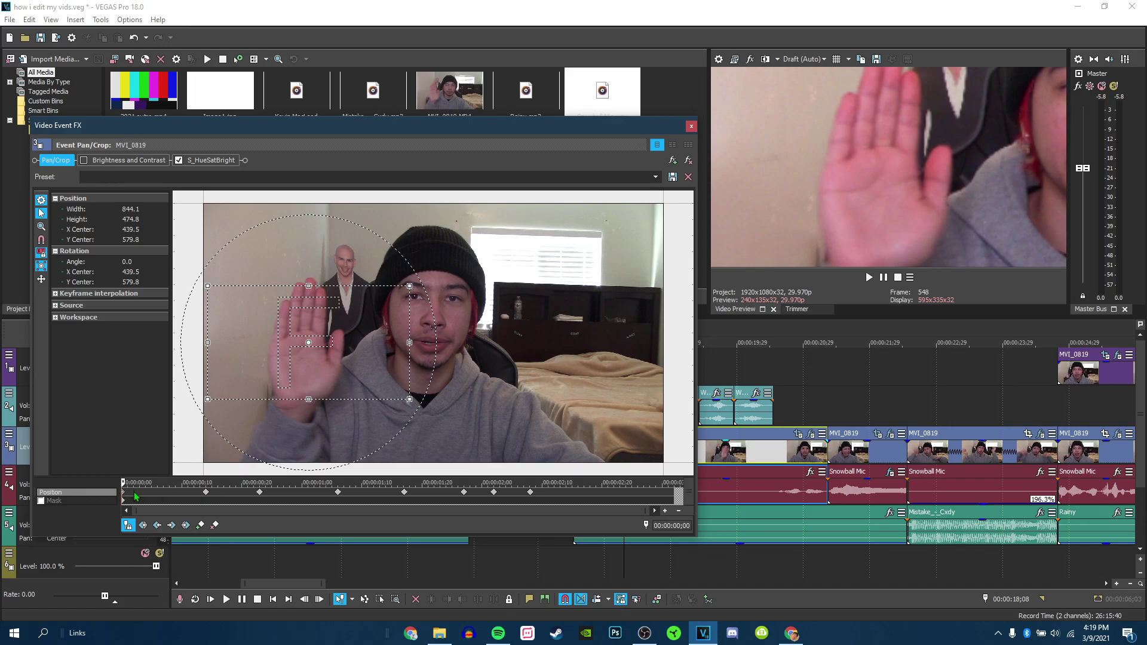
drag(135, 496, 184, 497)
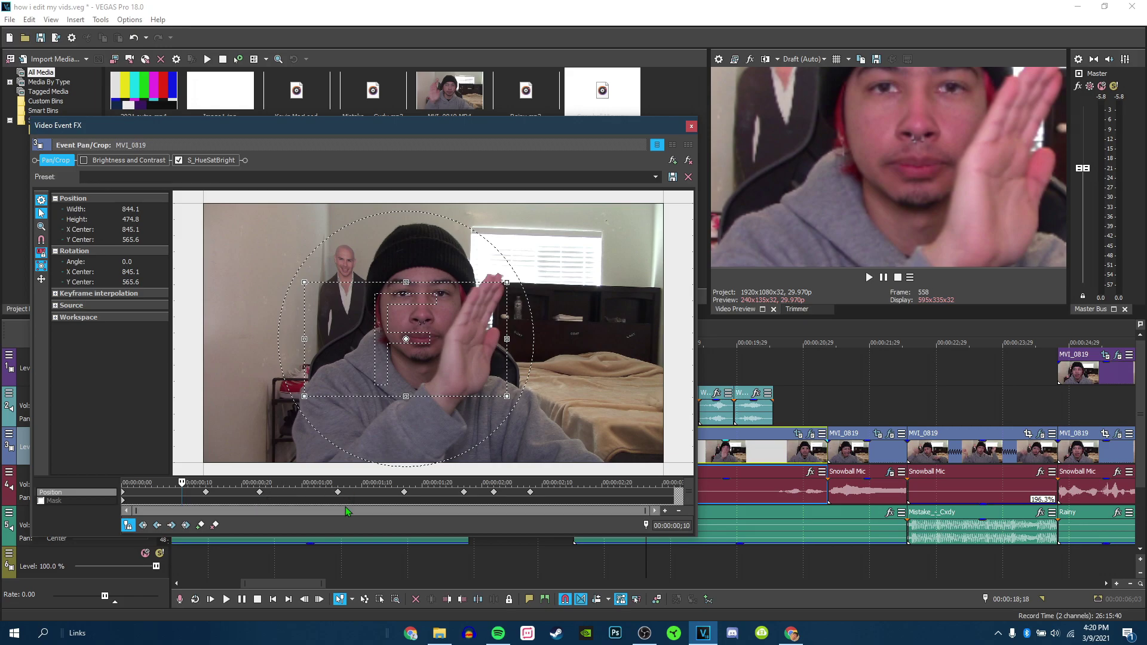
click(206, 492)
drag(395, 354, 434, 353)
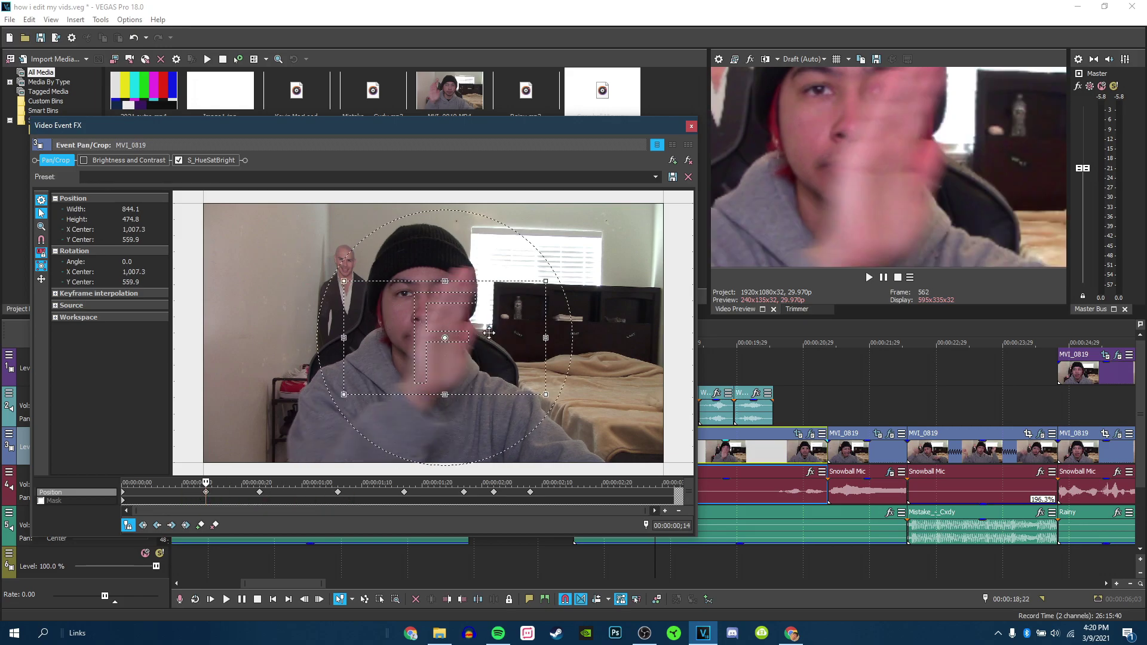
Step through the keyframes at 00:00:00:23, 01:06, 01:17, 01:27 and 02:02
click(260, 493)
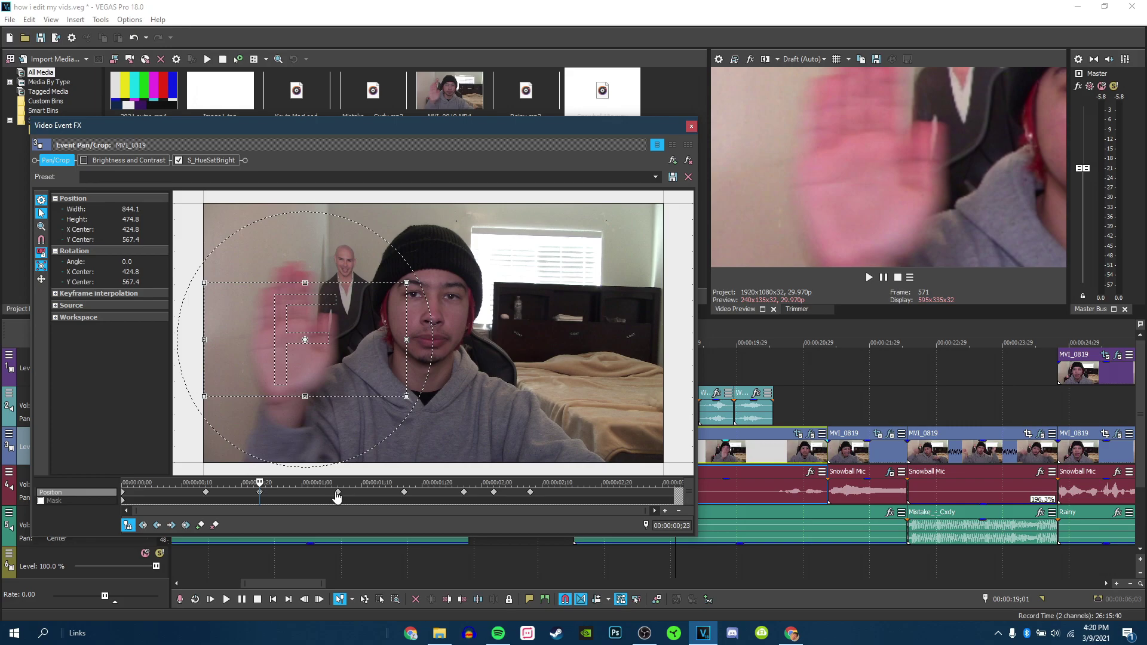
click(337, 493)
click(405, 493)
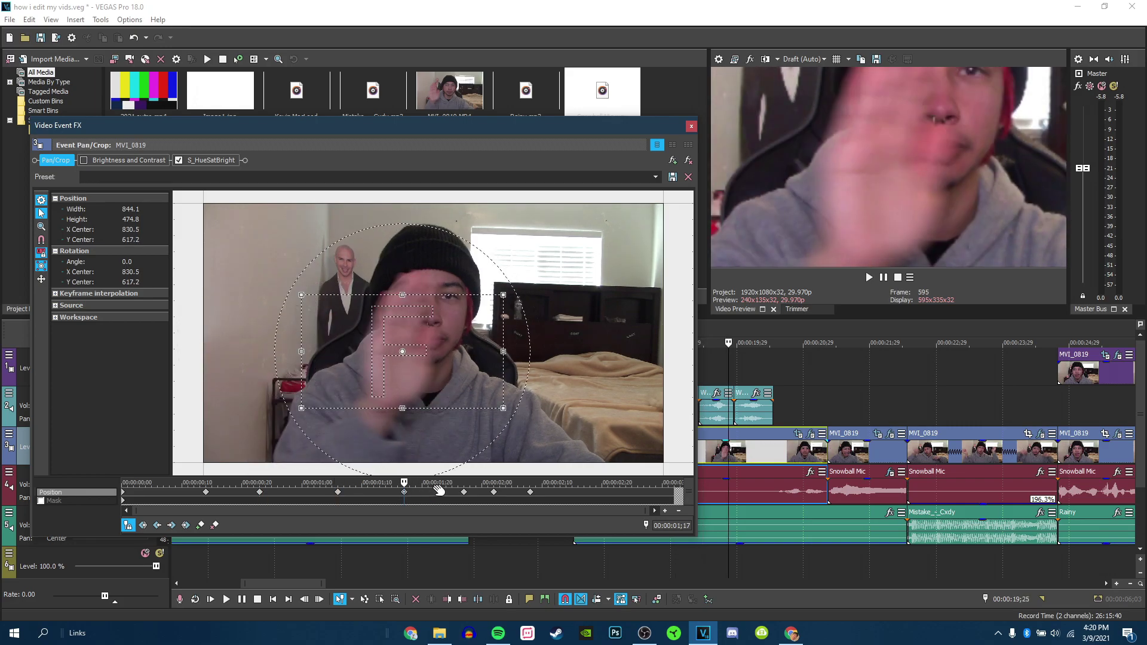
click(464, 493)
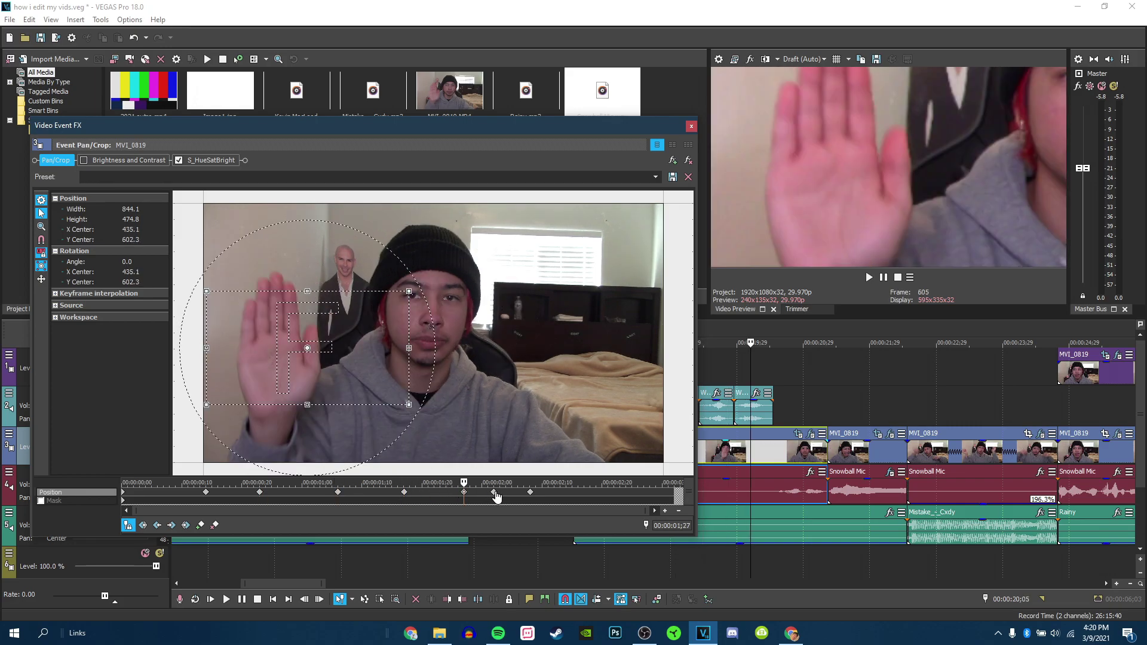
click(494, 493)
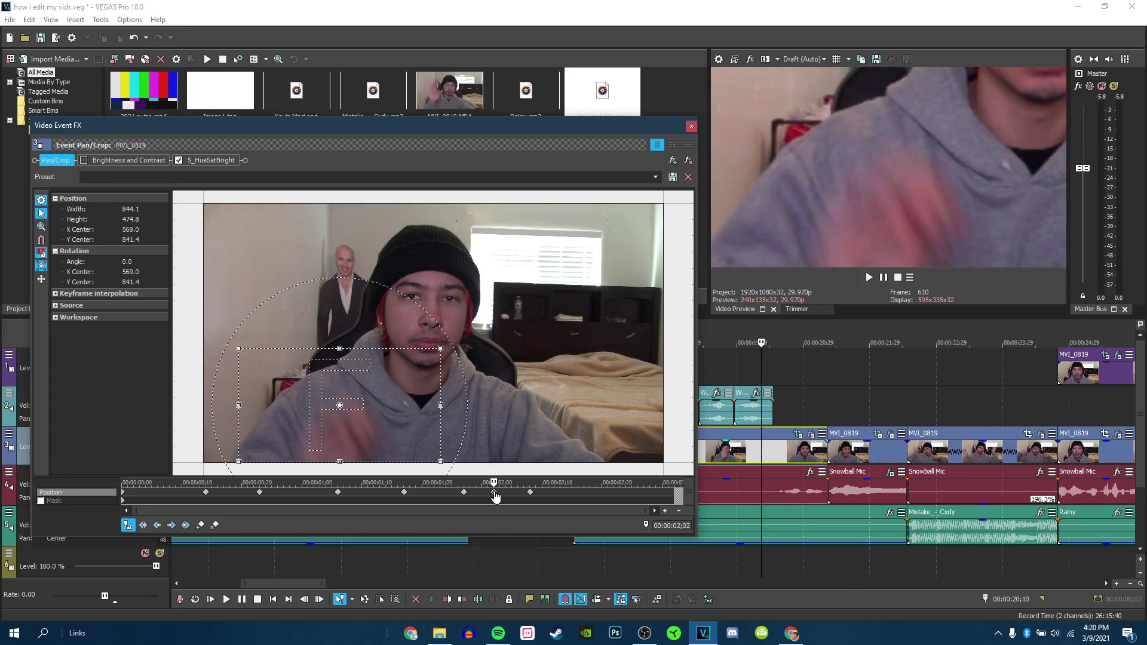
click(464, 493)
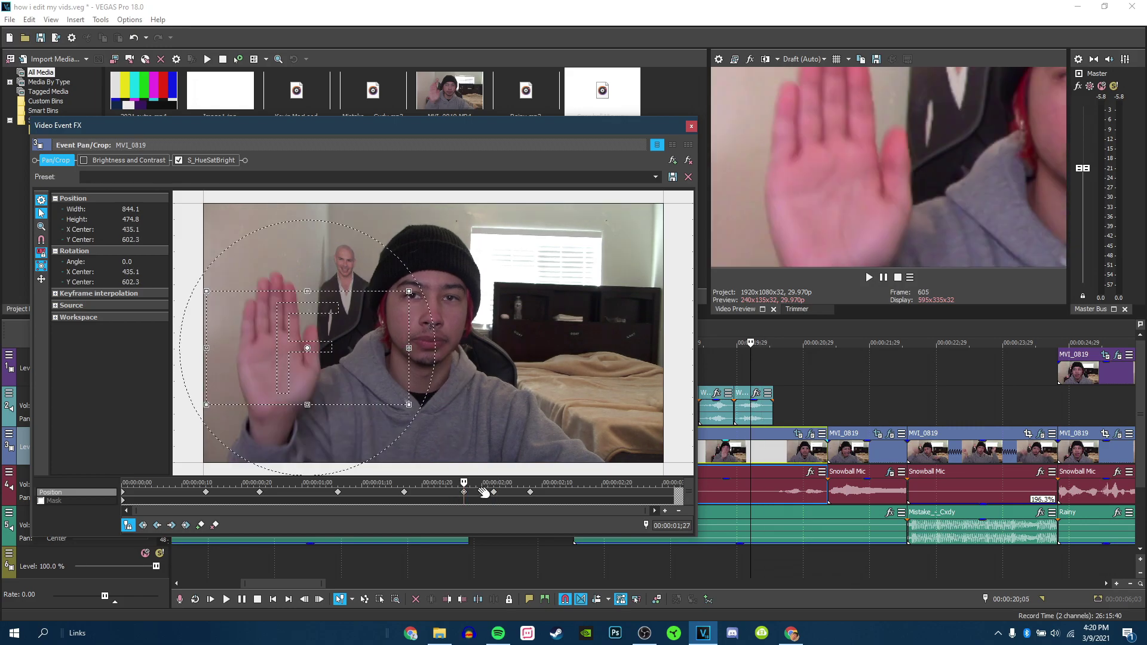
click(494, 493)
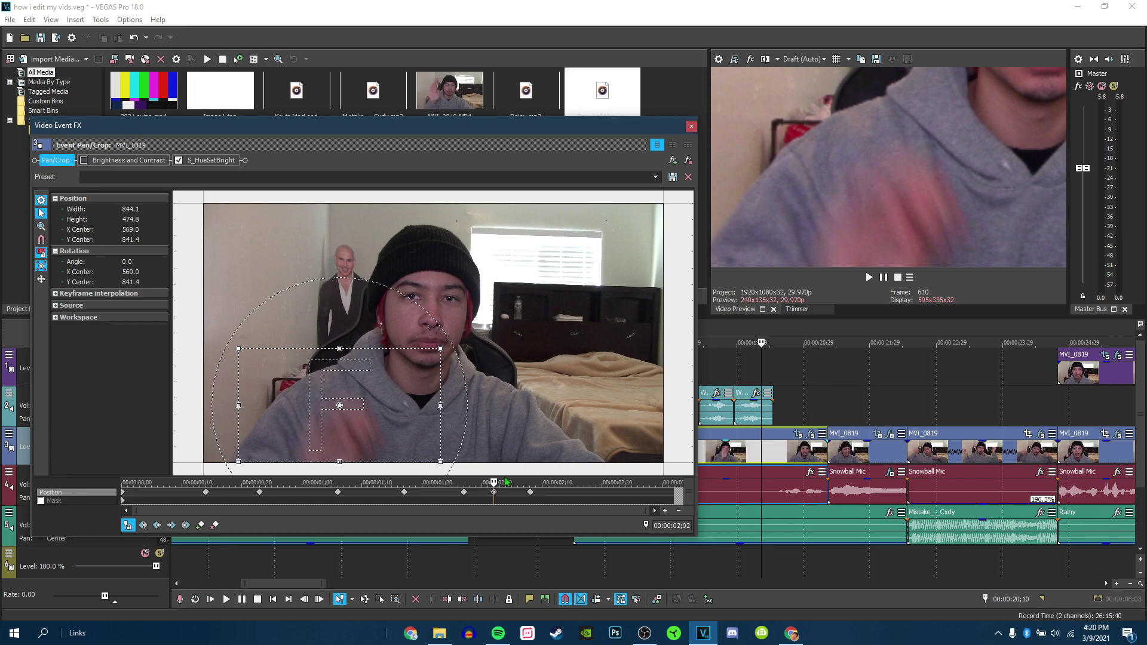
Undo an accidental crop-frame move and check the keyframes around 00:00:02:06–02:08
drag(357, 402, 394, 446)
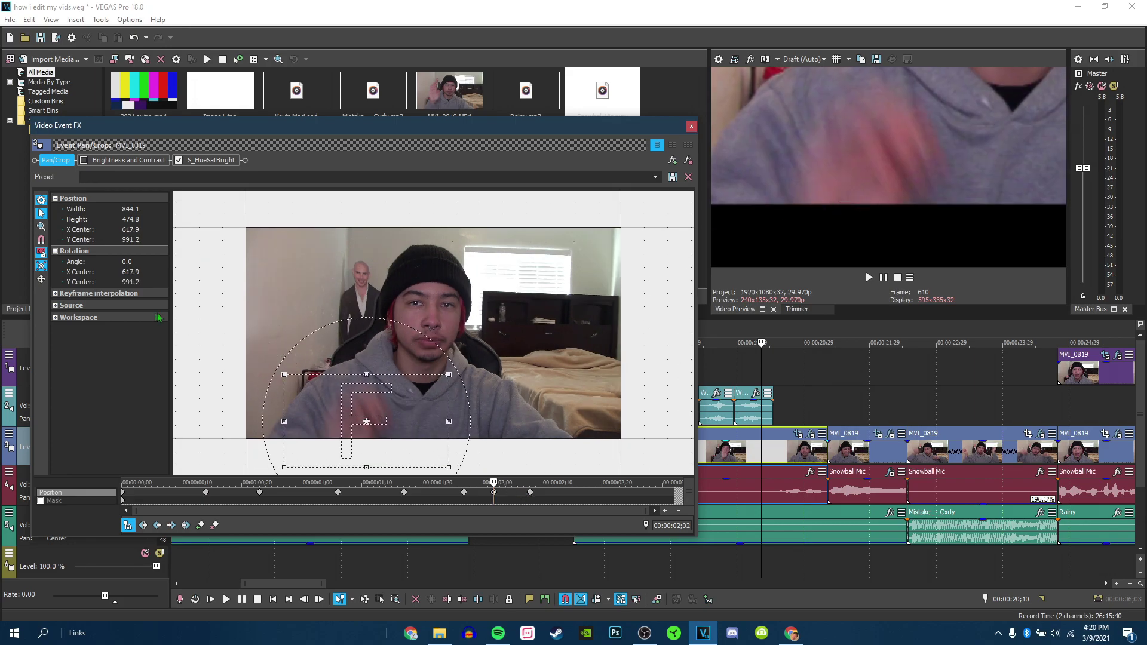
key(ctrl+z)
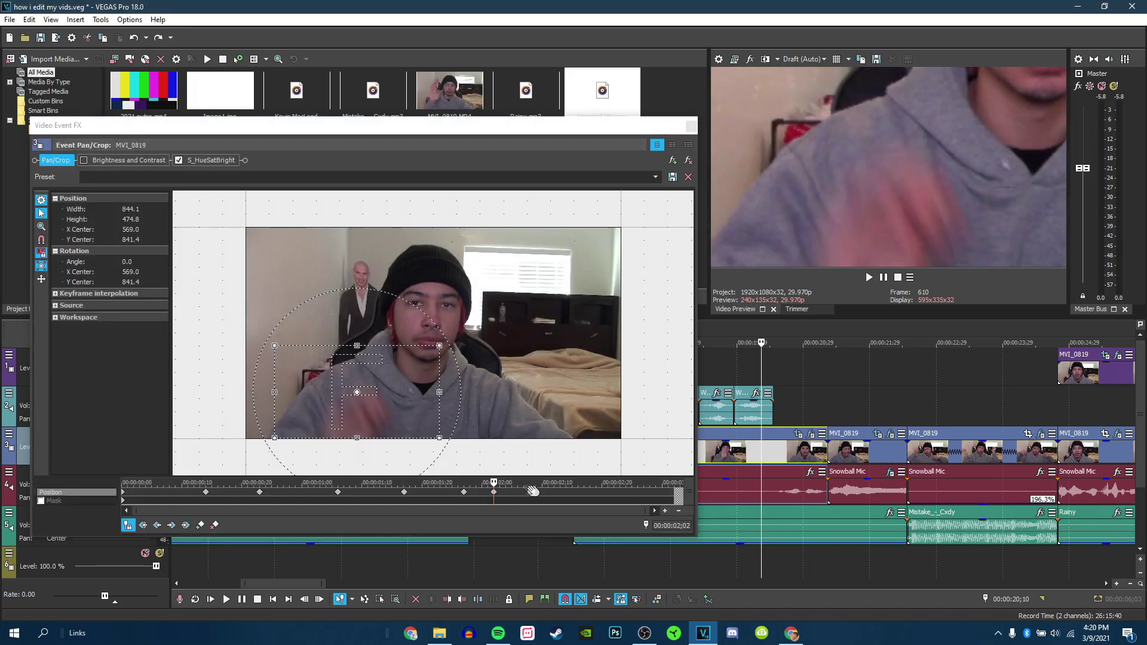
click(532, 494)
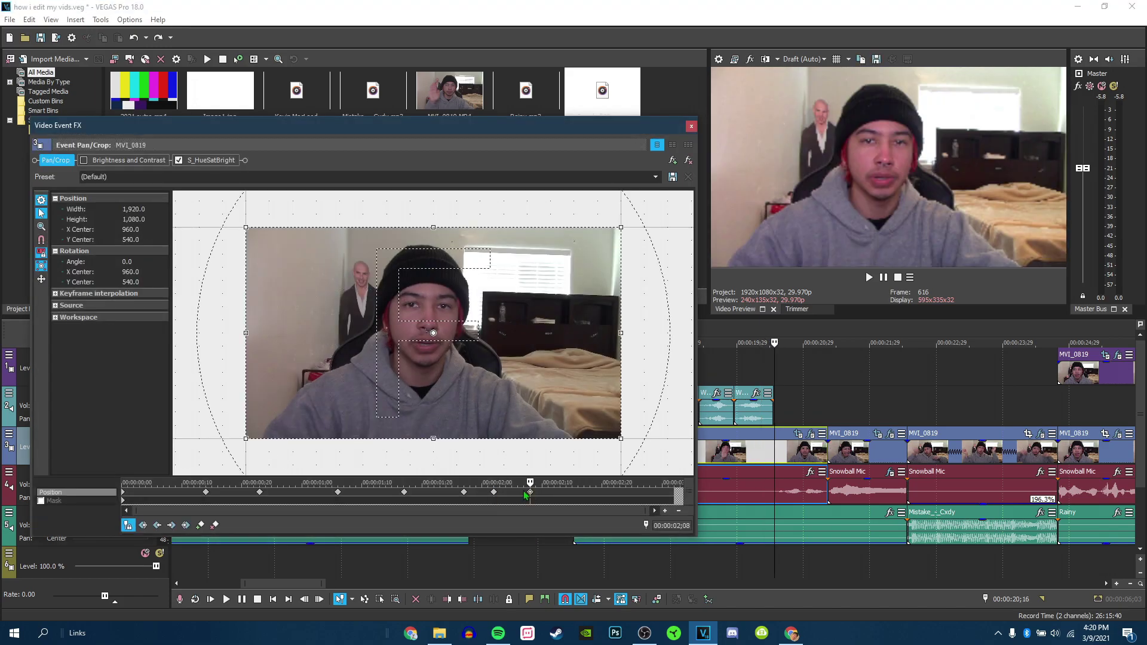
click(493, 494)
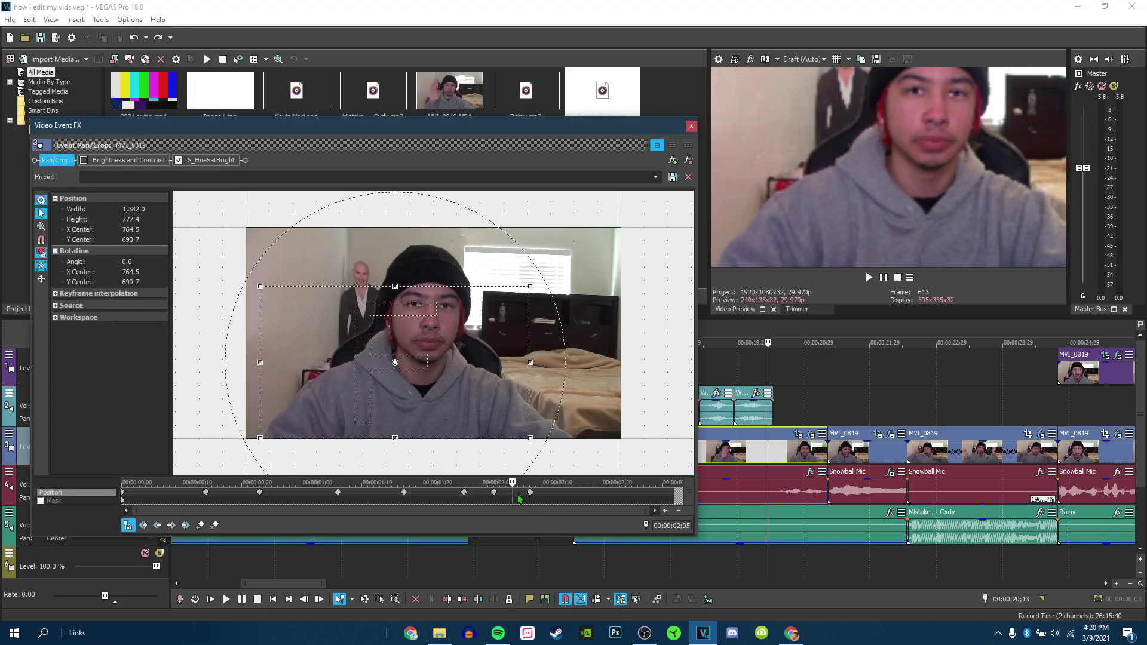
click(520, 498)
Close the Pan/Crop window and select the first Whoosh Sound Effects clip
click(691, 126)
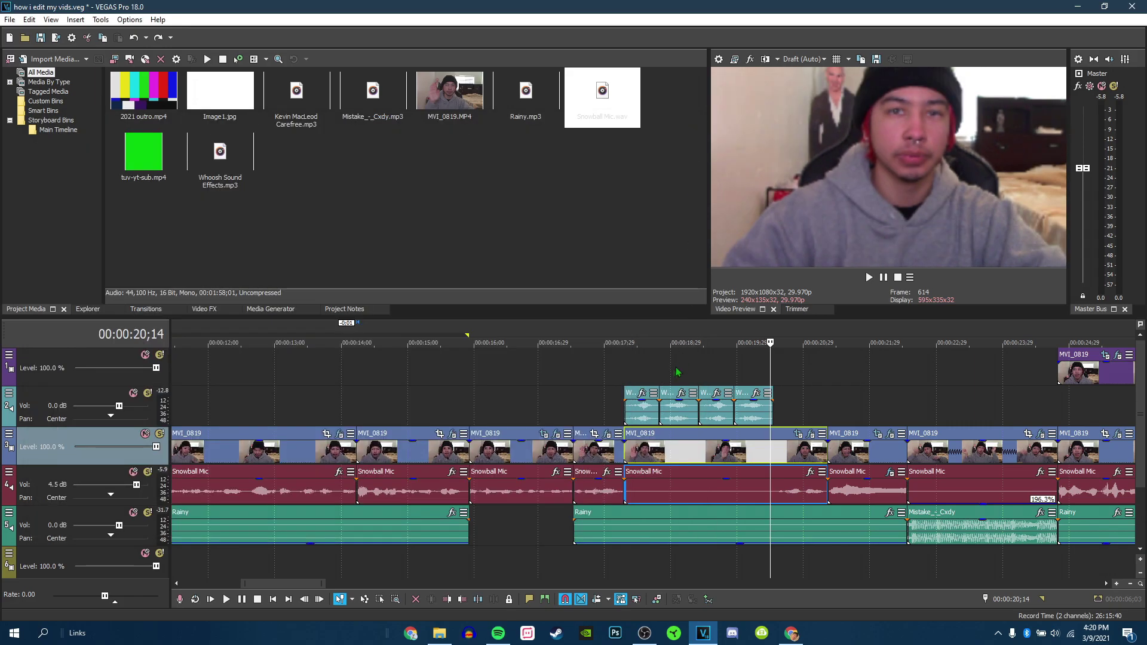
click(652, 418)
scroll(653, 418, up, 2)
scroll(653, 417, up, 1)
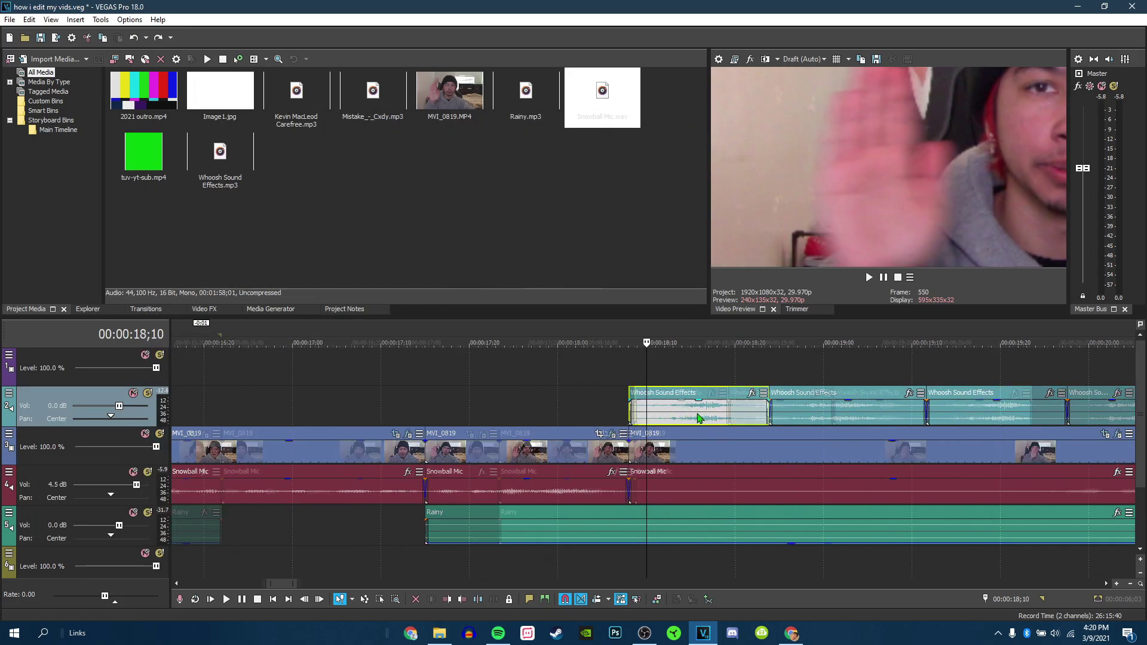
scroll(687, 413, down, 1)
scroll(622, 373, down, 3)
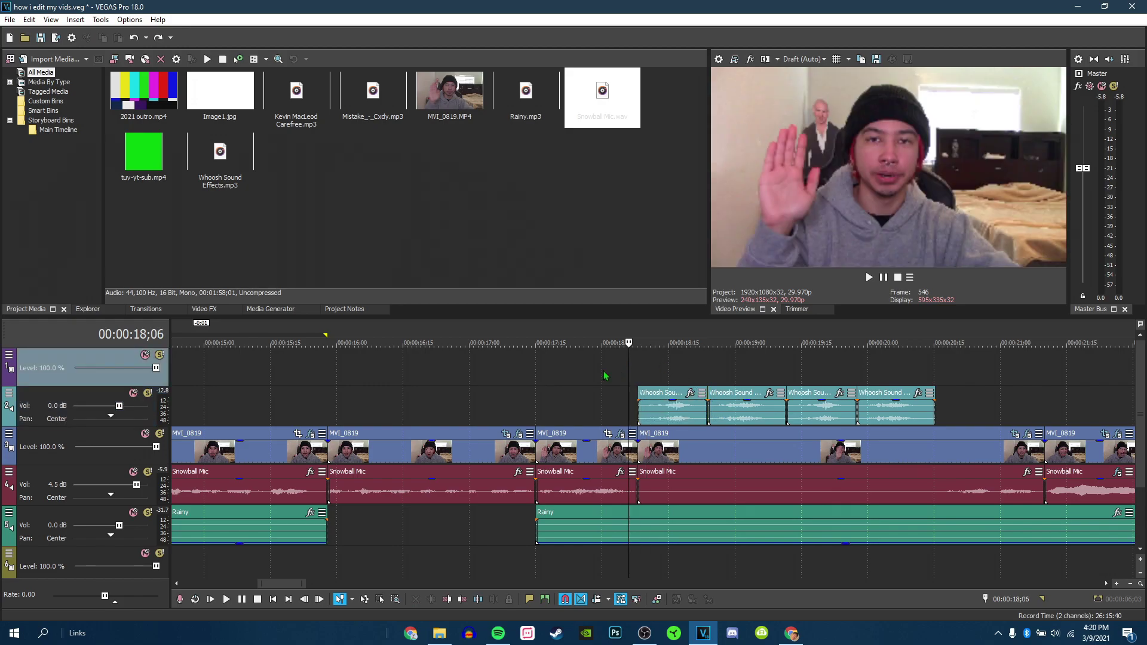
Split the Rainy music at 18;08 and 21;10 and delete the middle piece
click(643, 531)
key(s)
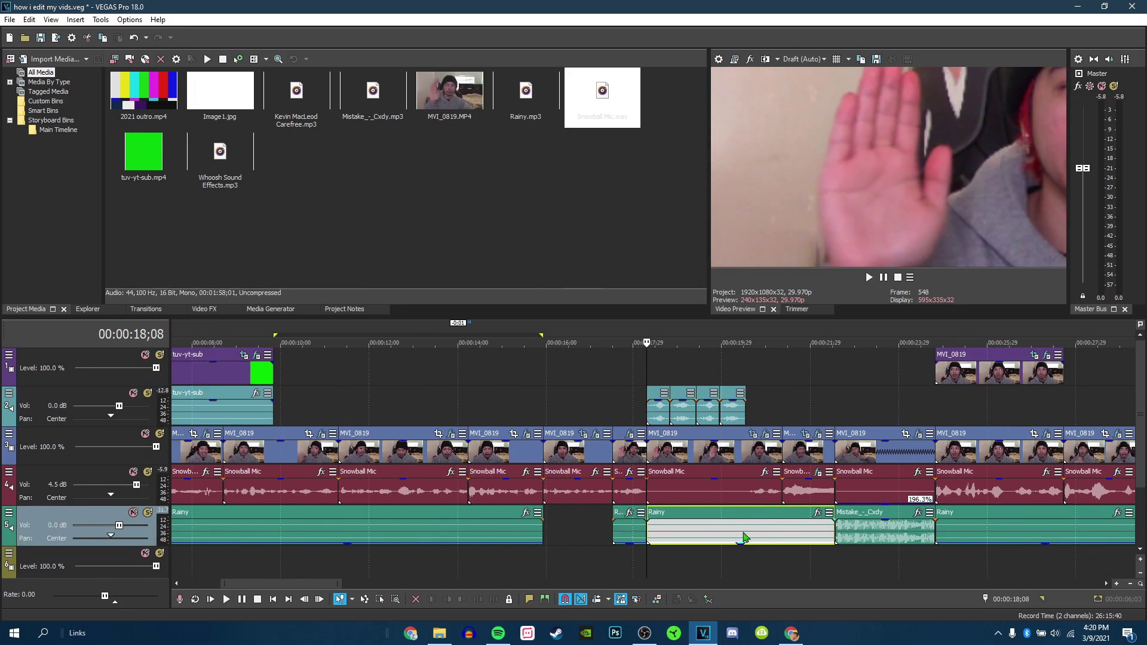
click(747, 534)
click(770, 533)
key(s)
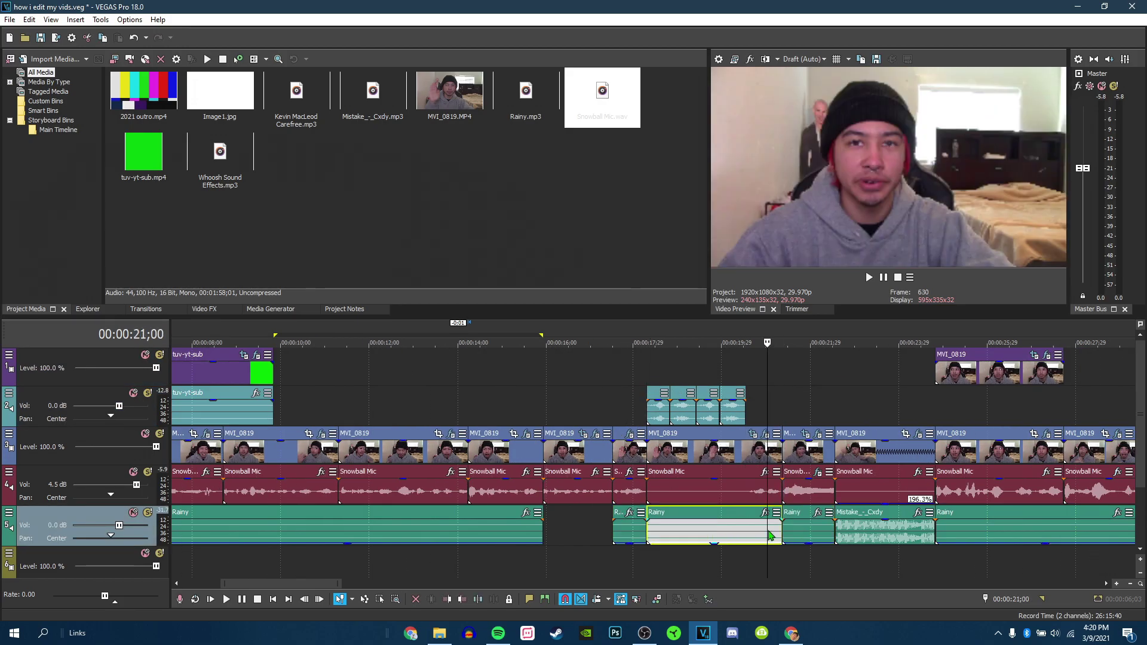
key(Delete)
Preview the cut, stopping at 20;28, and bring up the screaming MVI_0819 event's effects
click(626, 376)
key(space)
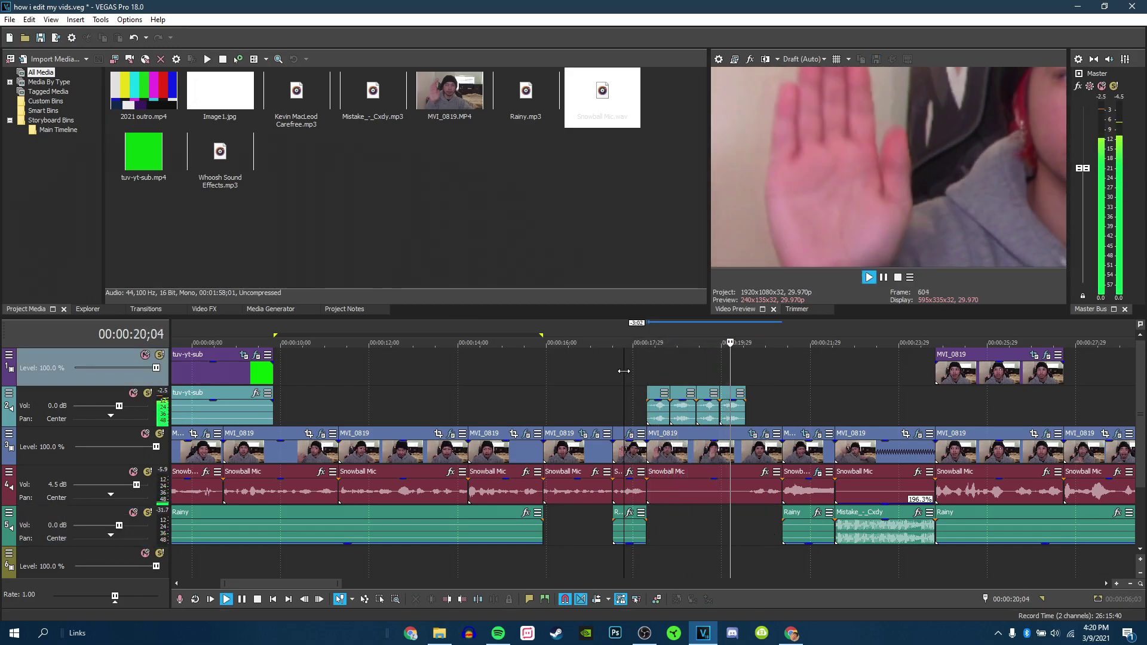
click(764, 392)
key(space)
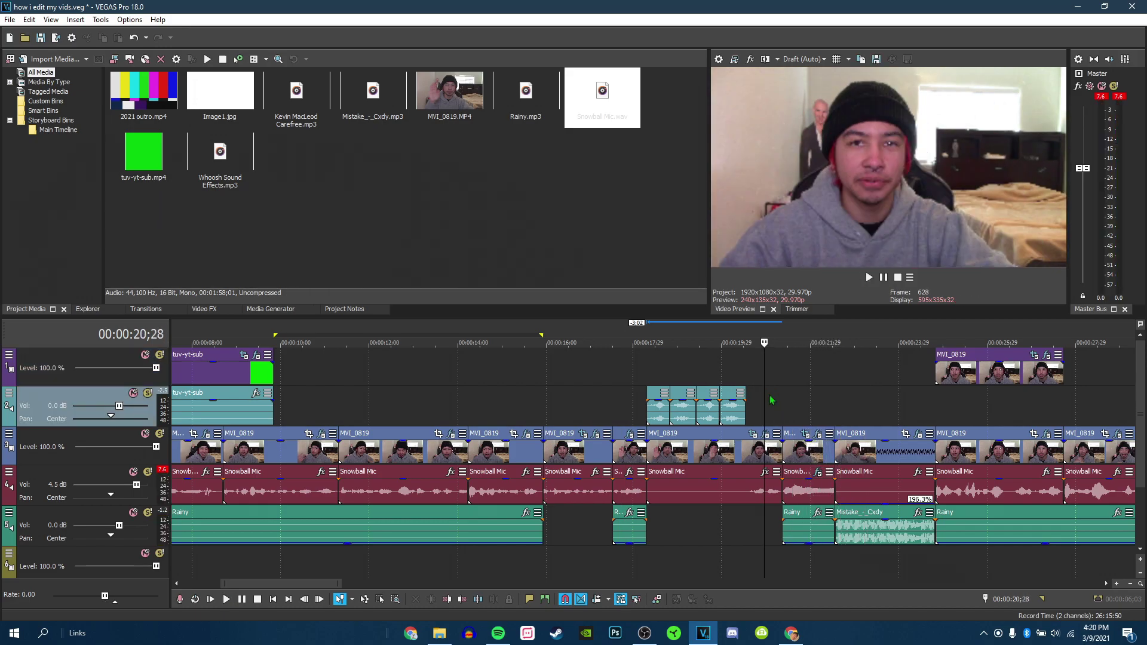
scroll(806, 391, up, 2)
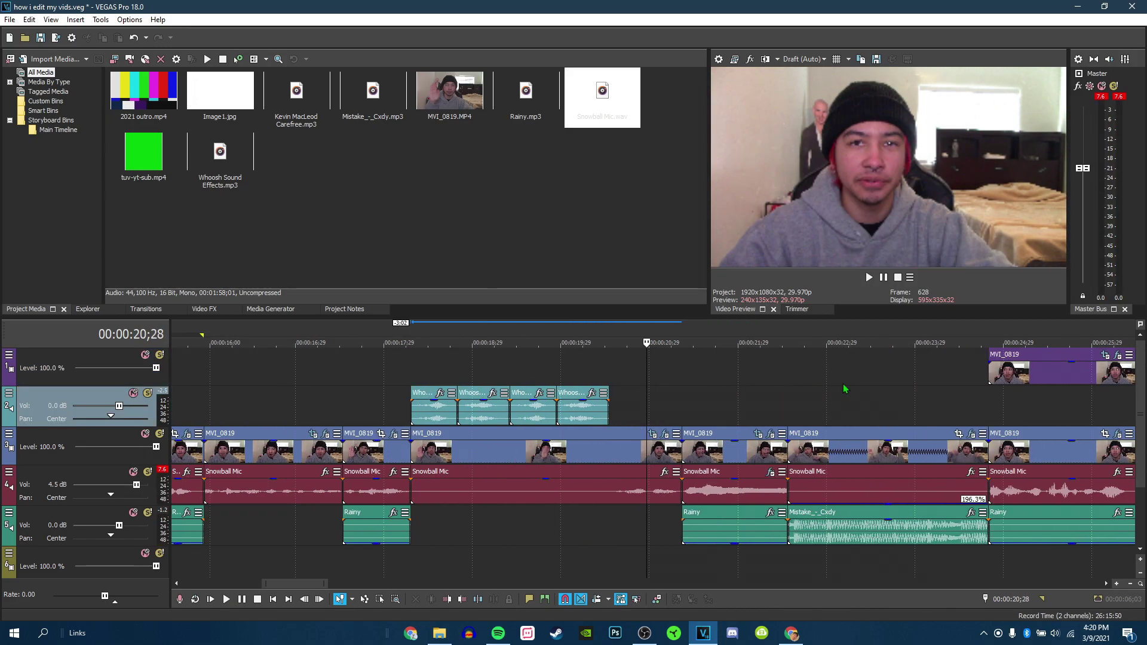
click(708, 451)
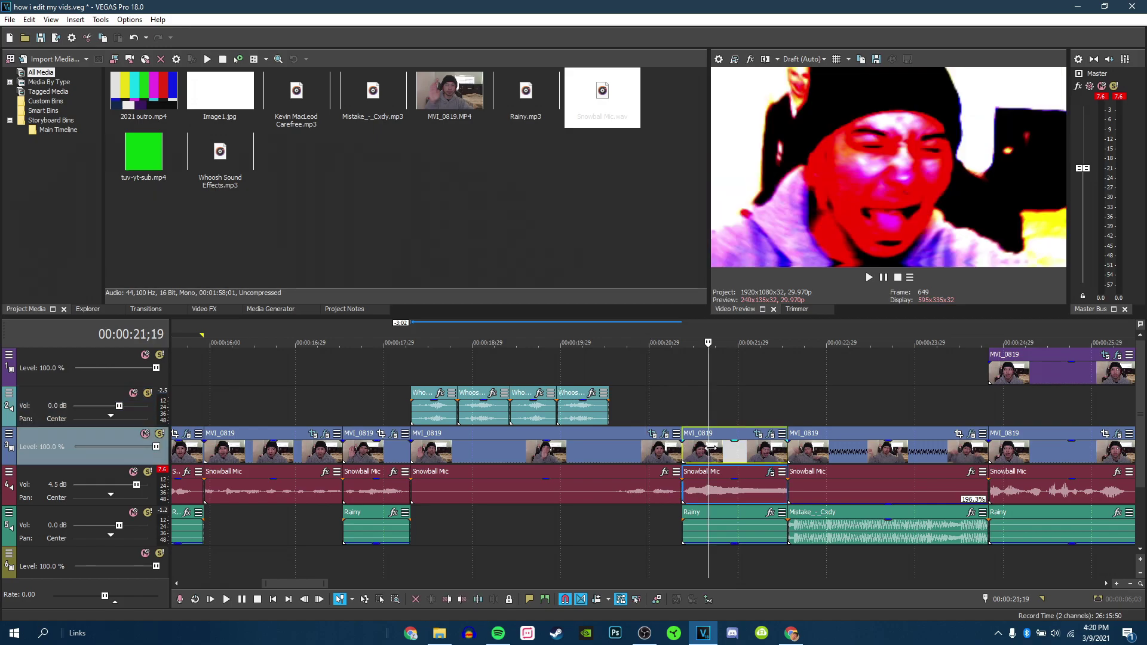
click(770, 434)
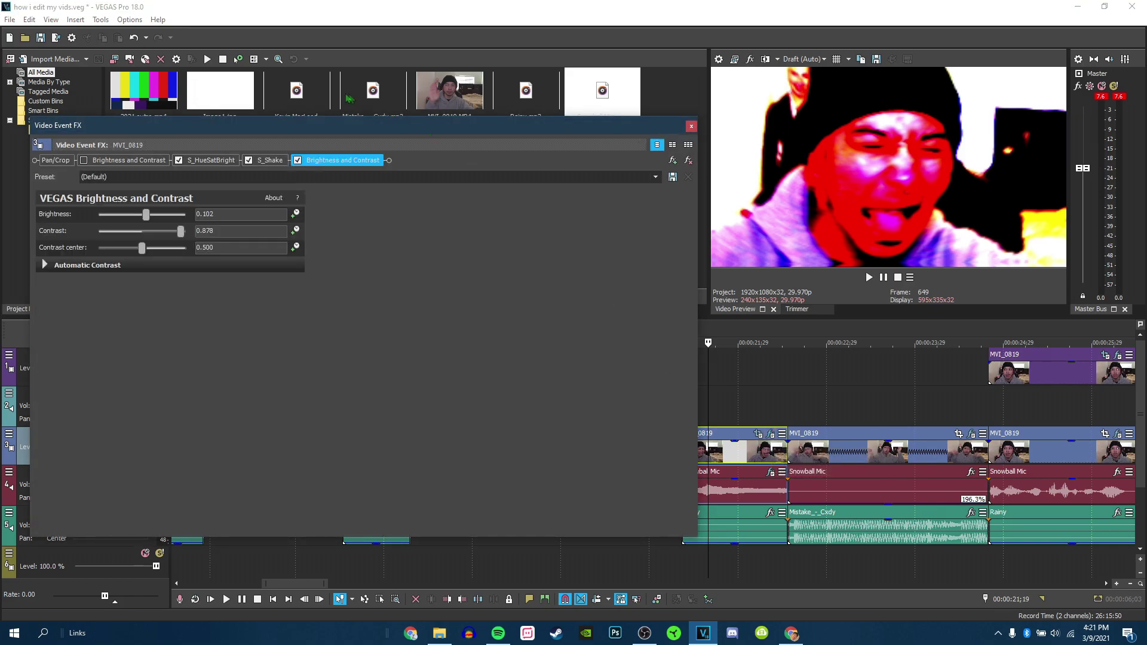
Push the S_HueSatBright saturation up to the maximum 2.000
drag(306, 125, 419, 143)
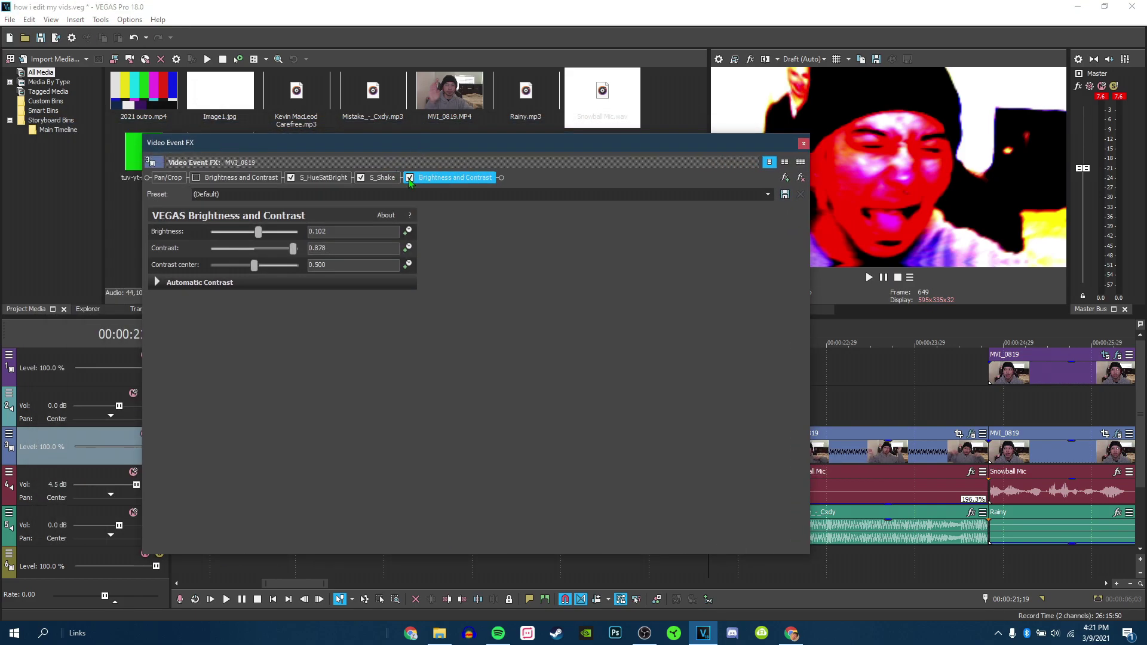
click(335, 180)
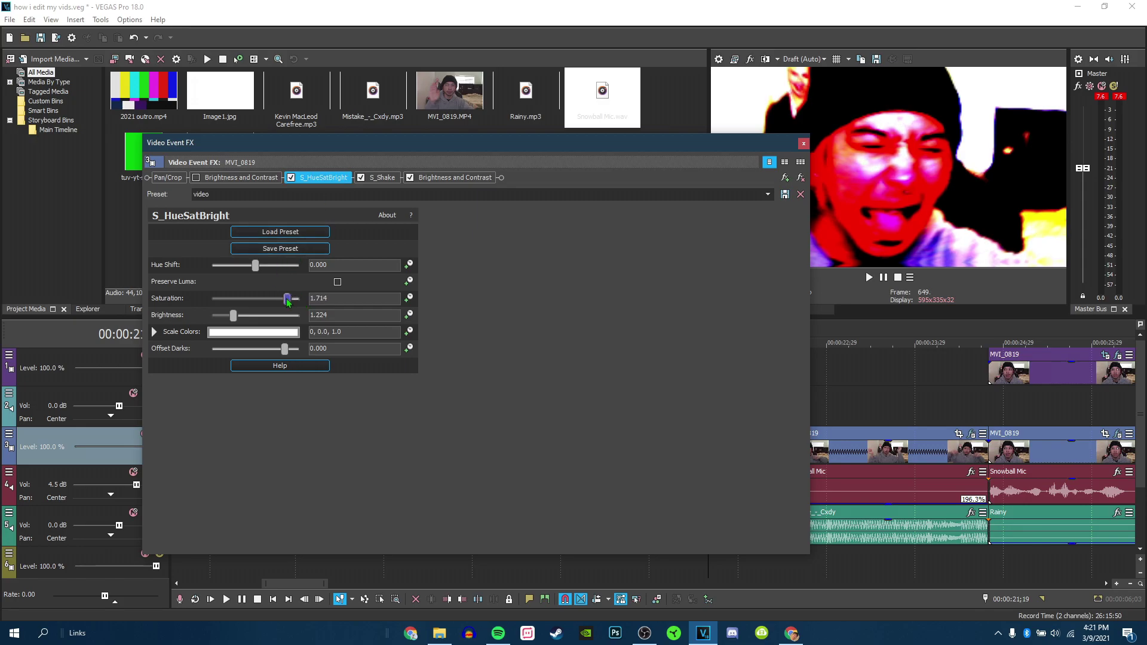
drag(288, 299, 319, 311)
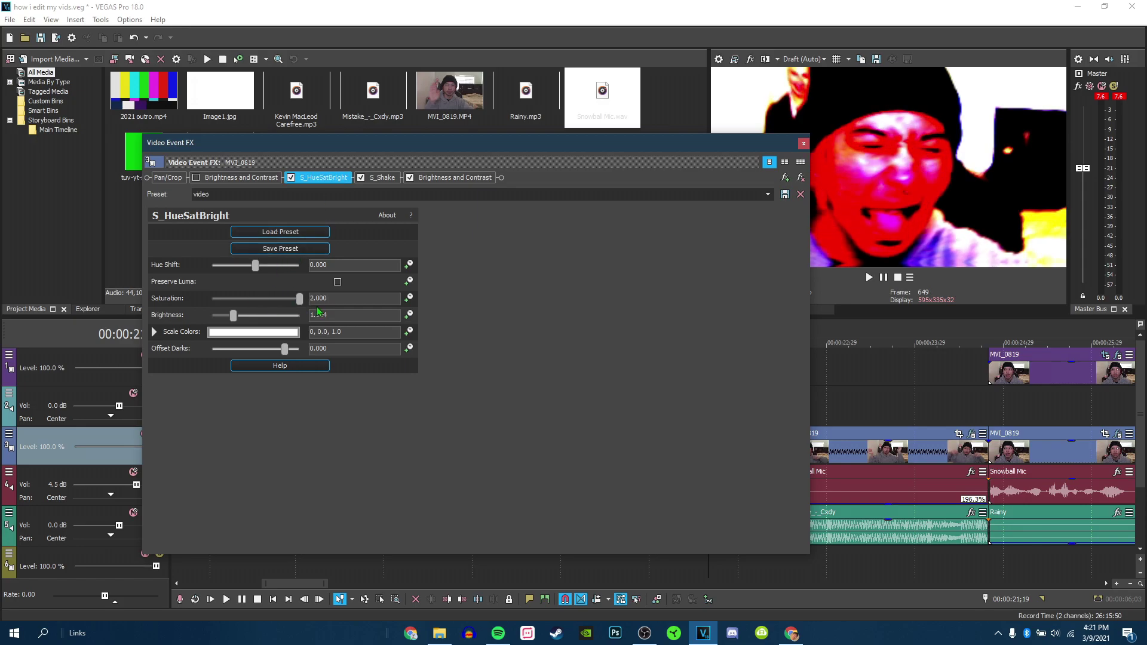
click(386, 179)
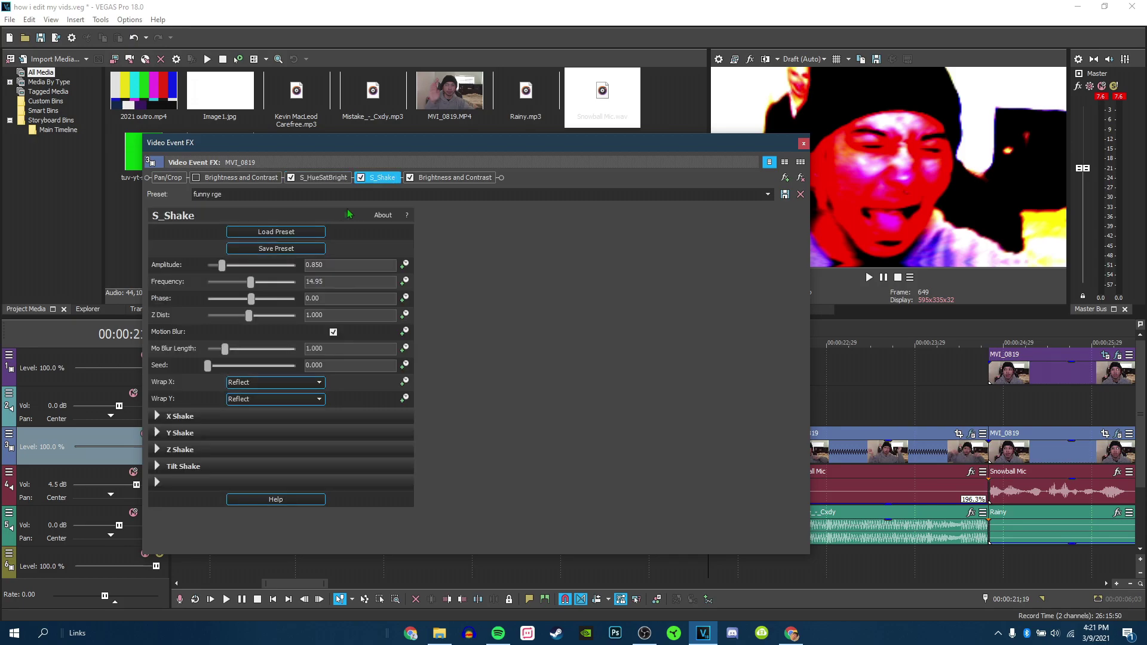
drag(747, 147, 679, 318)
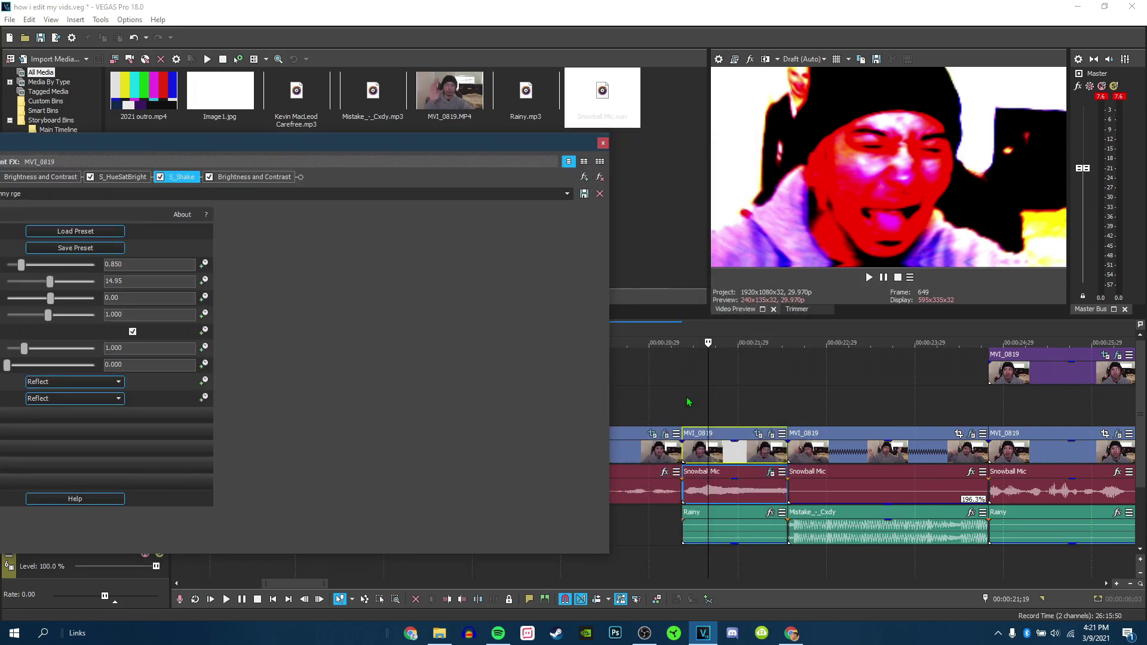
Keep funny rge as the shake preset and preview the effect on the timeline
click(685, 486)
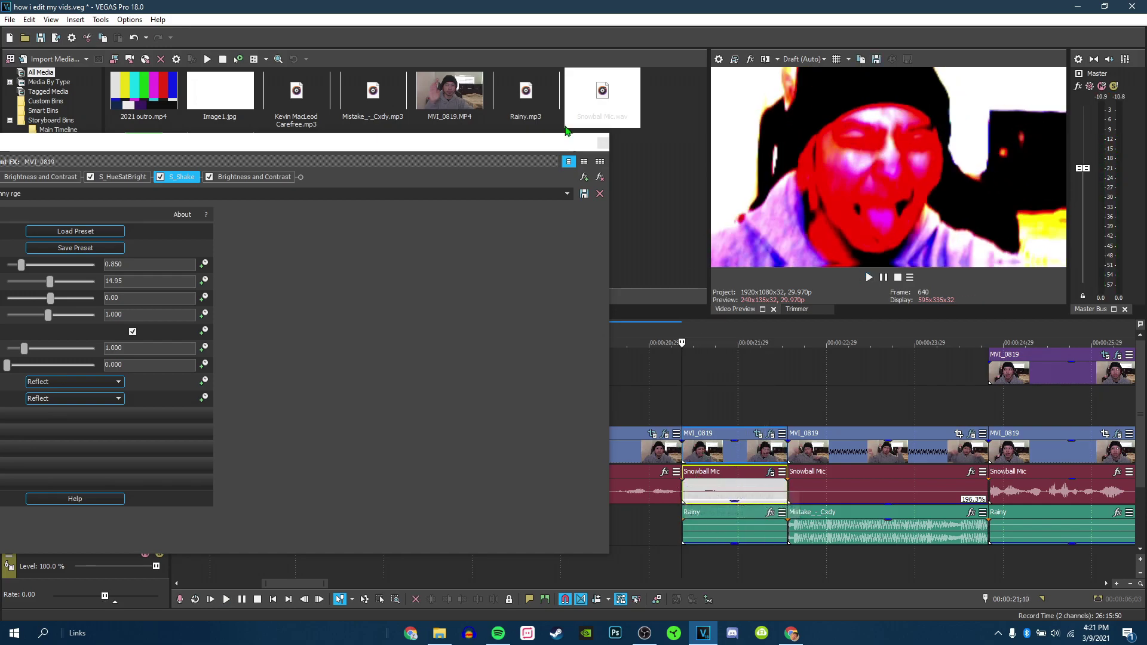
click(645, 198)
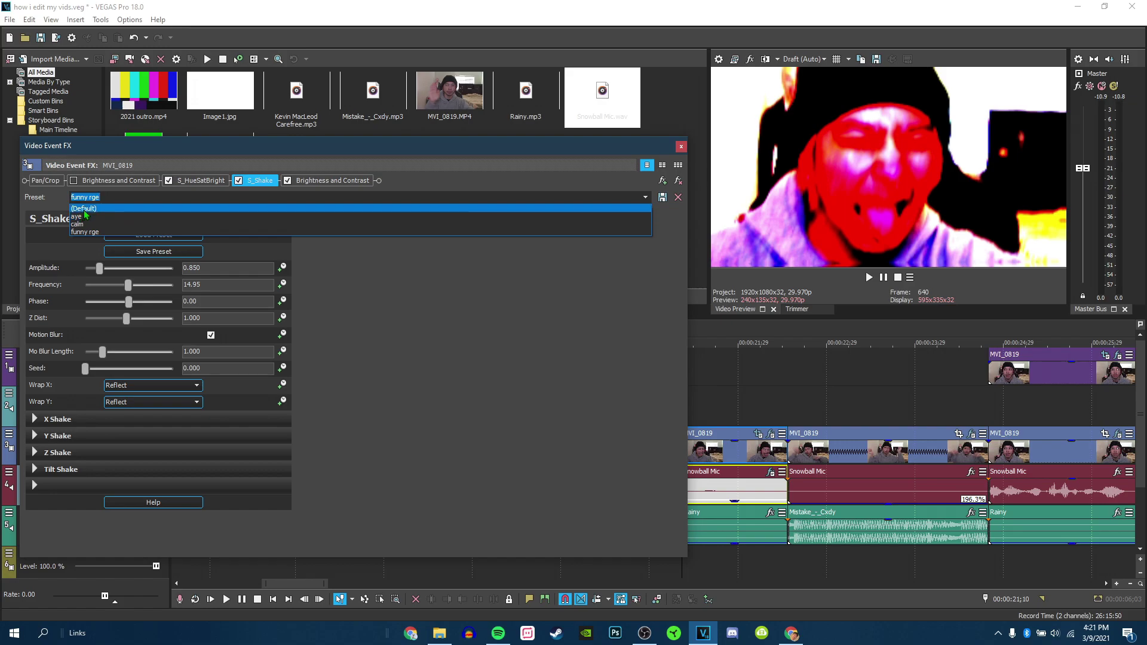
click(85, 232)
drag(418, 143, 306, 133)
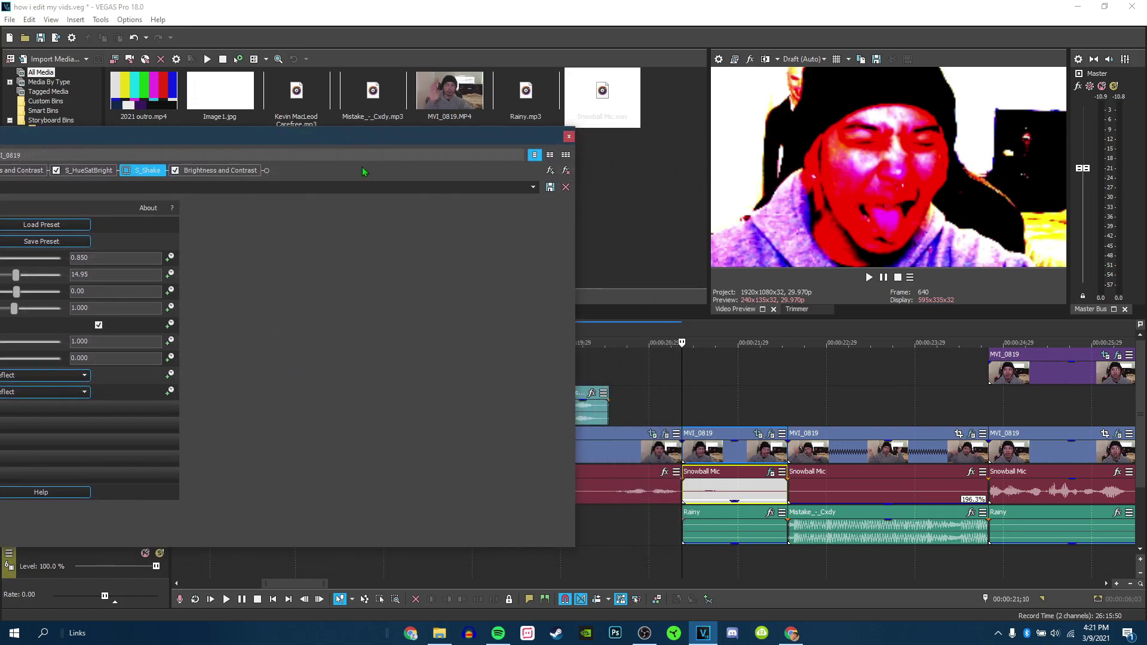
key(space)
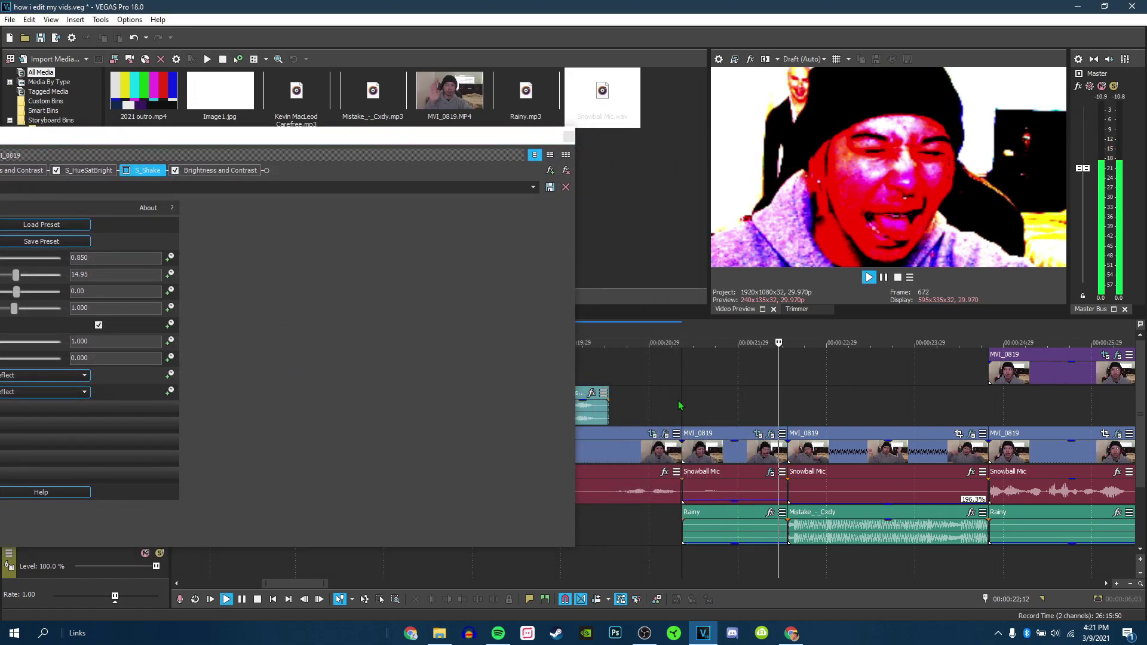
key(space)
drag(524, 143, 667, 150)
click(675, 193)
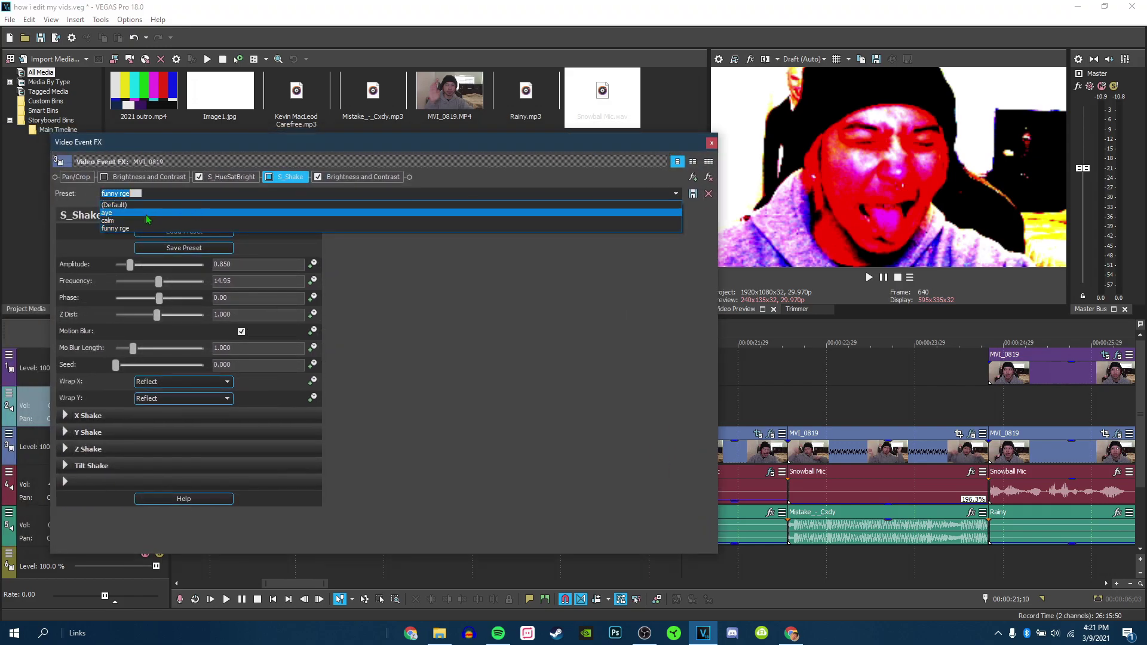
click(134, 233)
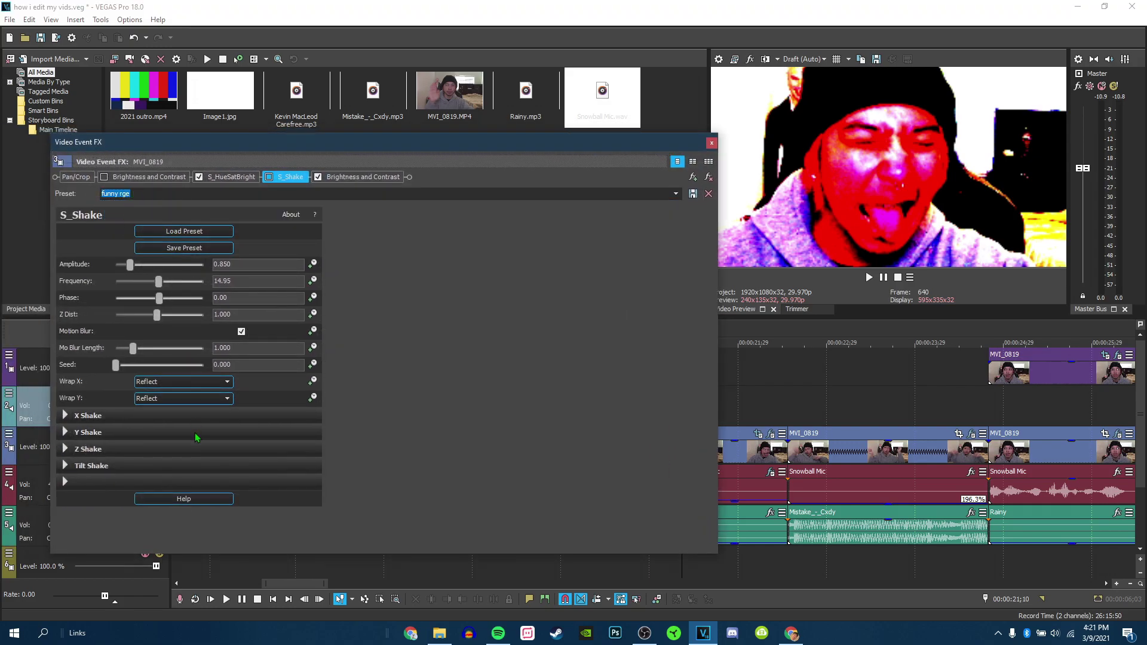
Raise the clip's contrast to 0.769, close its effects, and play it back
click(359, 177)
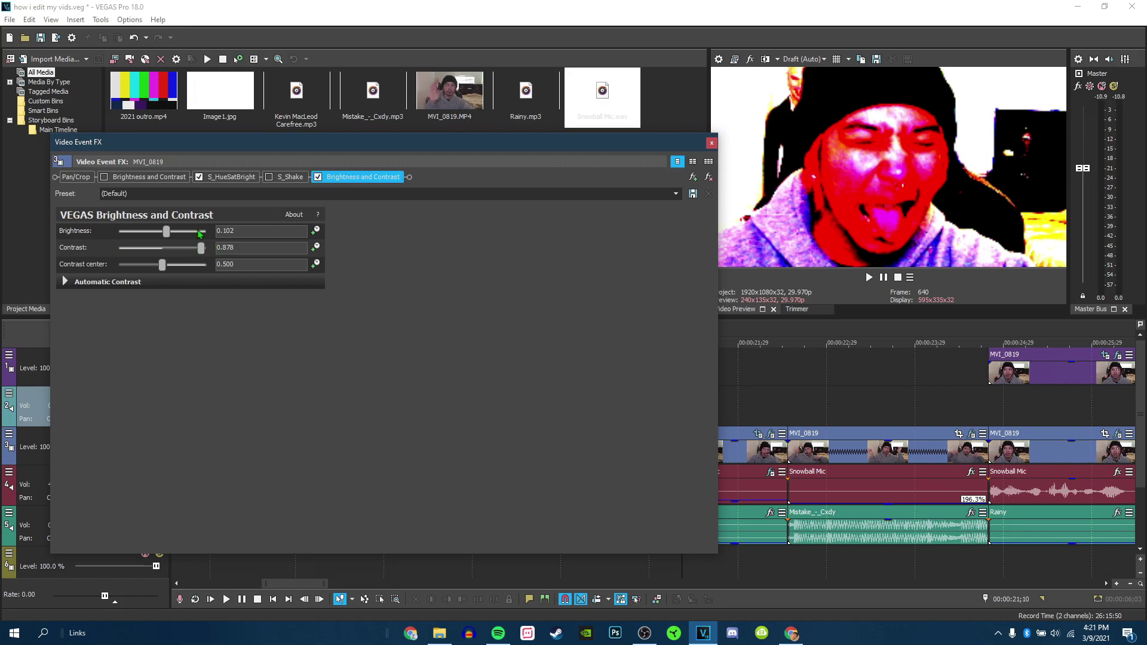
mouse_move(203, 251)
mouse_down()
mouse_move(159, 251)
mouse_move(207, 251)
mouse_move(196, 250)
mouse_up()
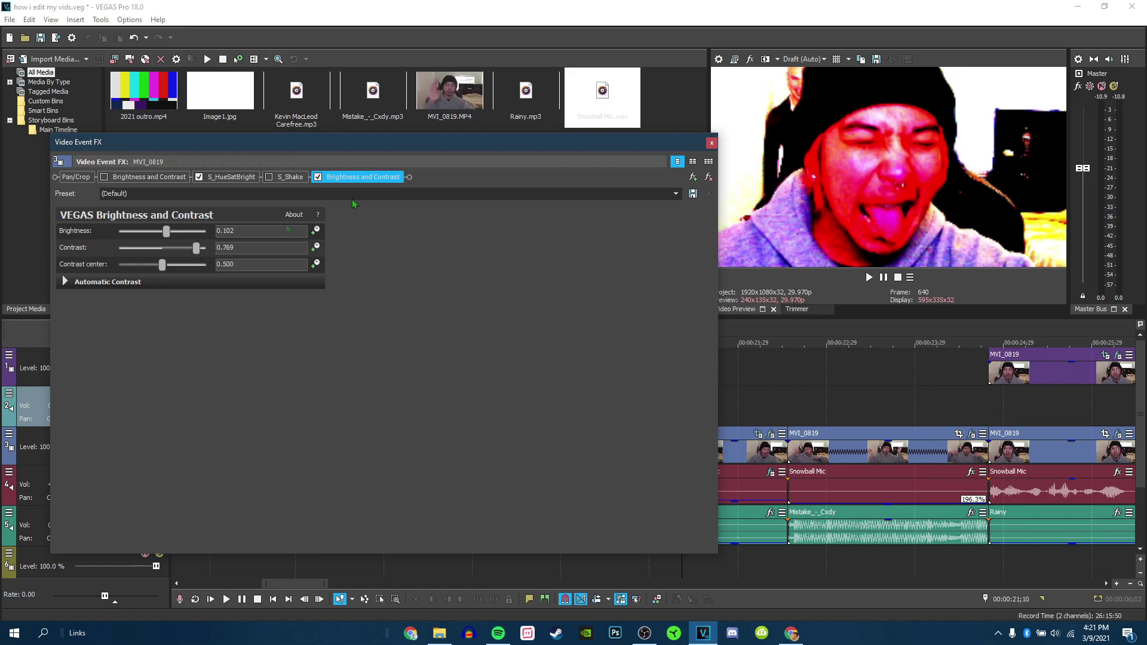
click(712, 144)
key(space)
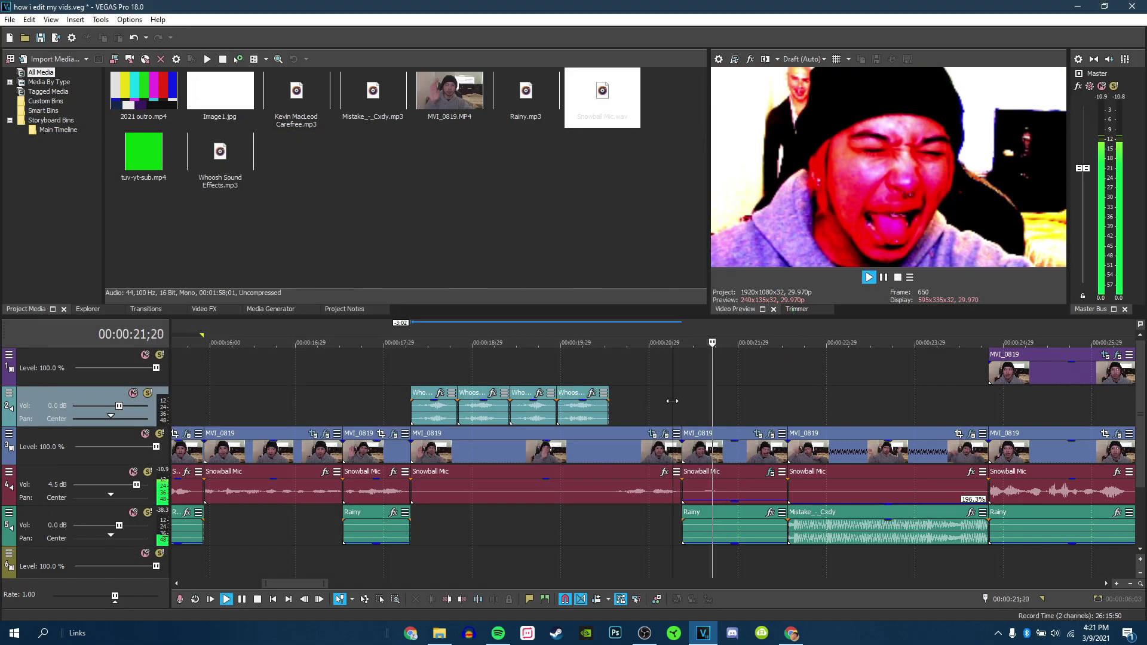
After a quick replay, shift MVI_0819 about one second later and time-stretch it to 400%
click(754, 440)
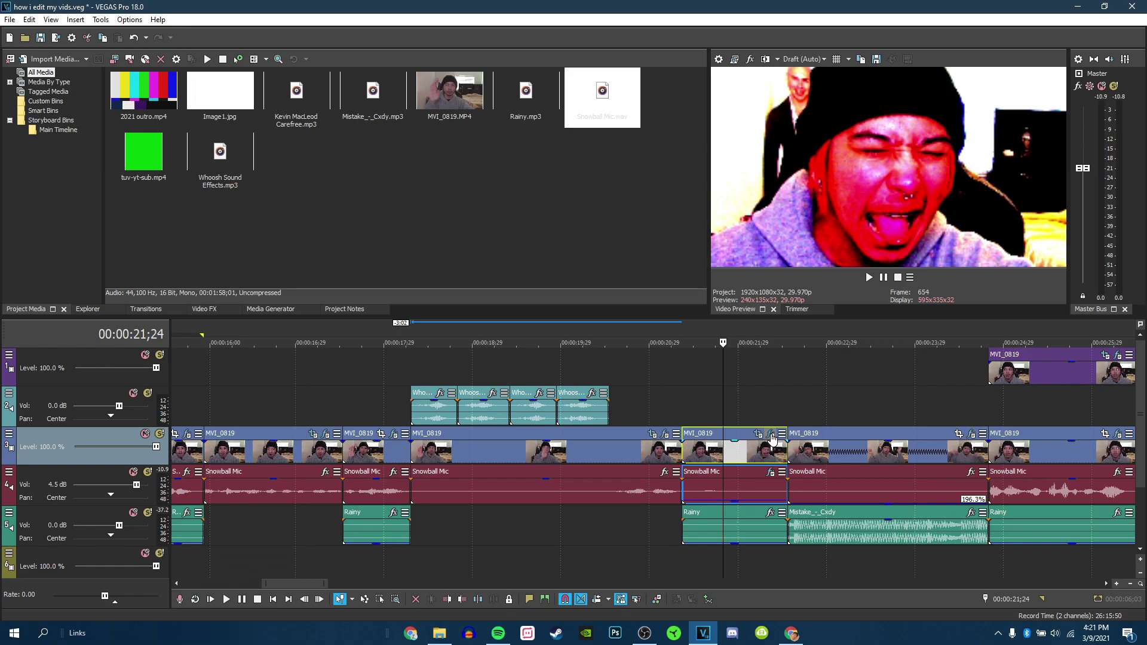
click(770, 435)
click(711, 144)
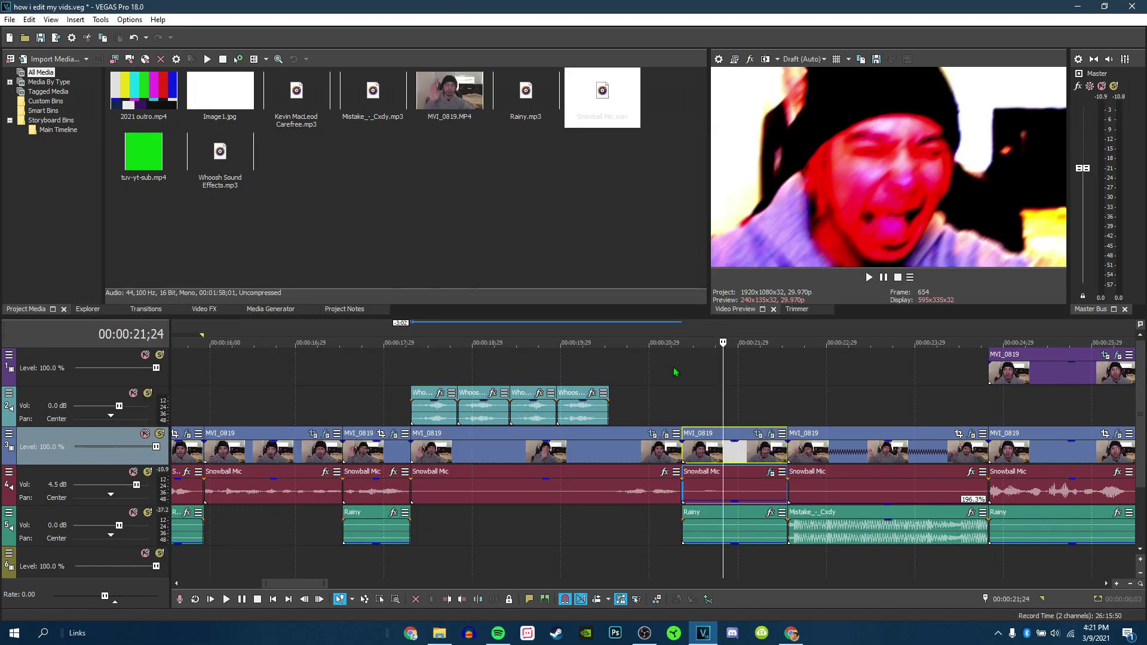
key(space)
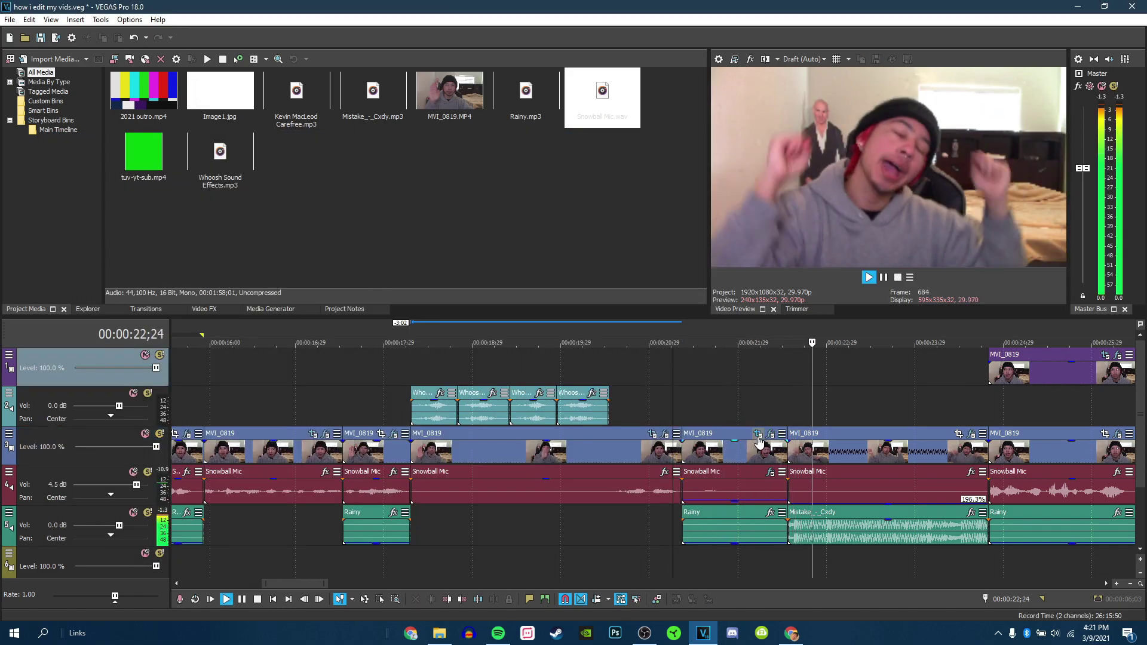
scroll(765, 436, down, 3)
key(space)
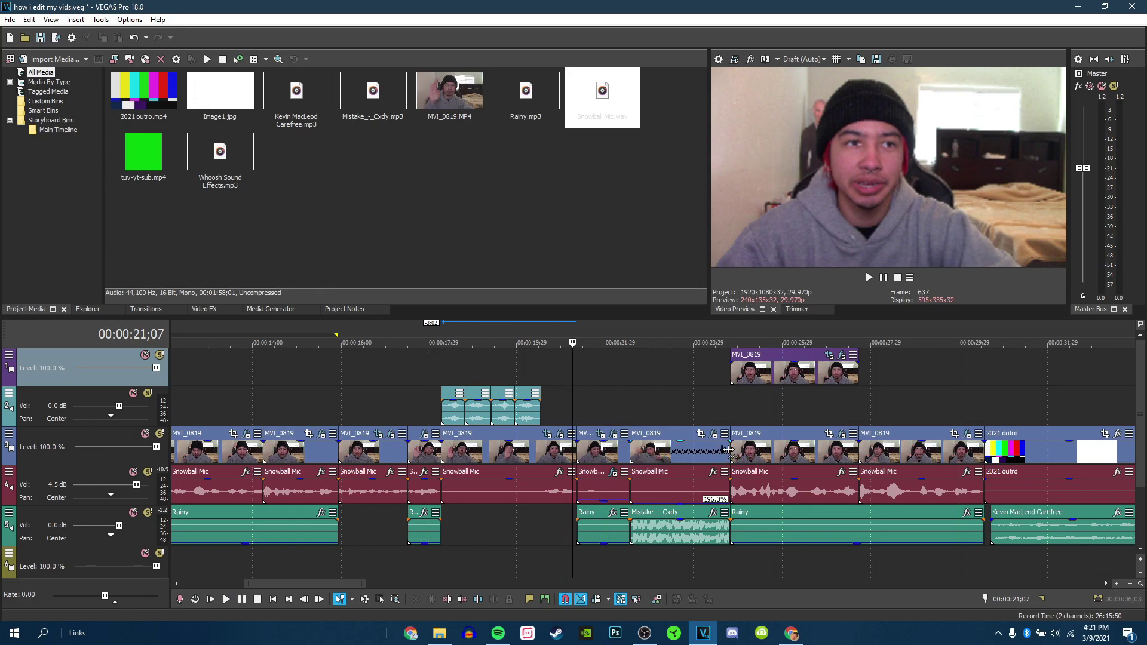
drag(739, 453, 782, 454)
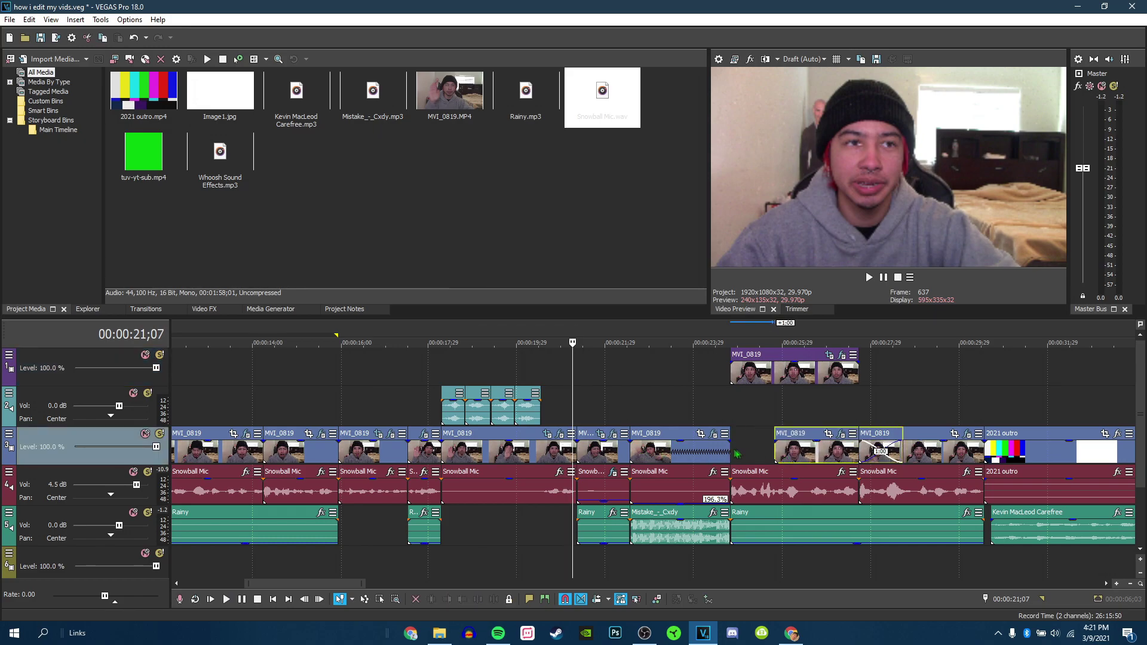
mouse_move(728, 448)
mouse_down()
mouse_move(653, 450)
mouse_move(750, 449)
mouse_move(665, 449)
mouse_move(743, 458)
mouse_up()
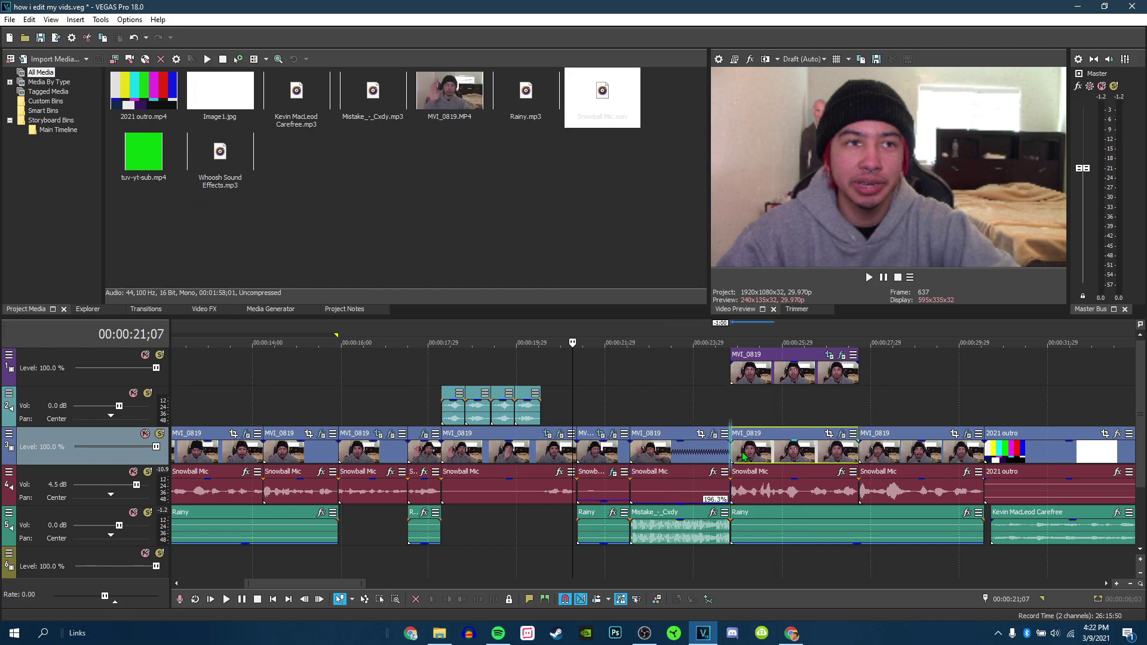
Play back the big-mouth section around 25;04 to review the edit
click(619, 416)
key(space)
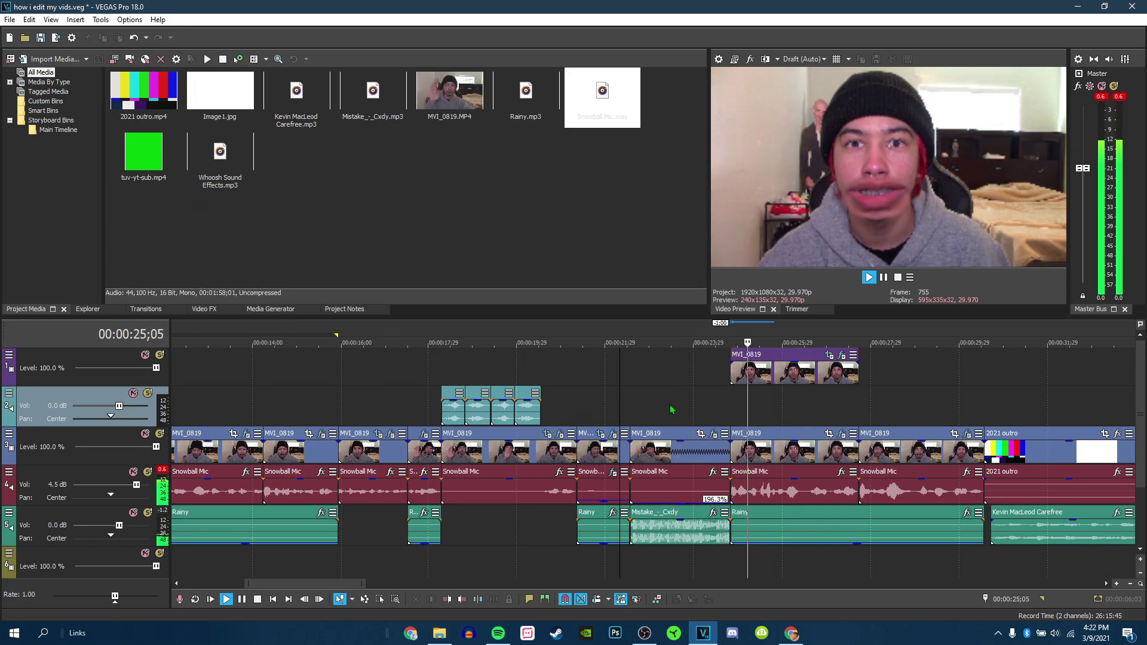
key(space)
click(679, 533)
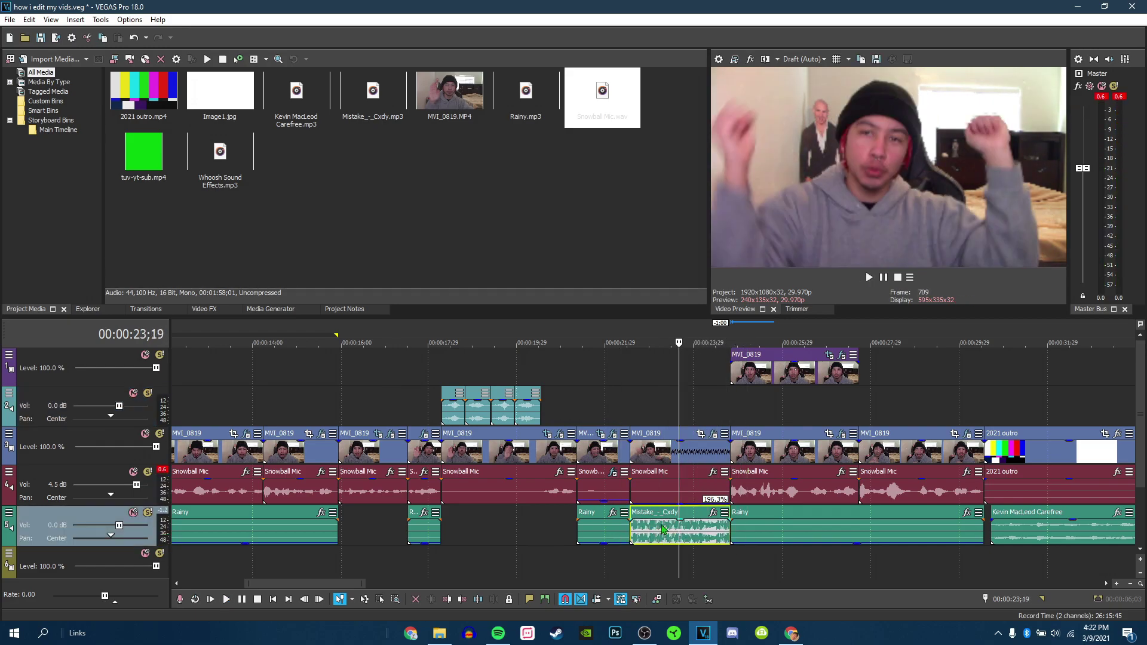
scroll(672, 533, up, 2)
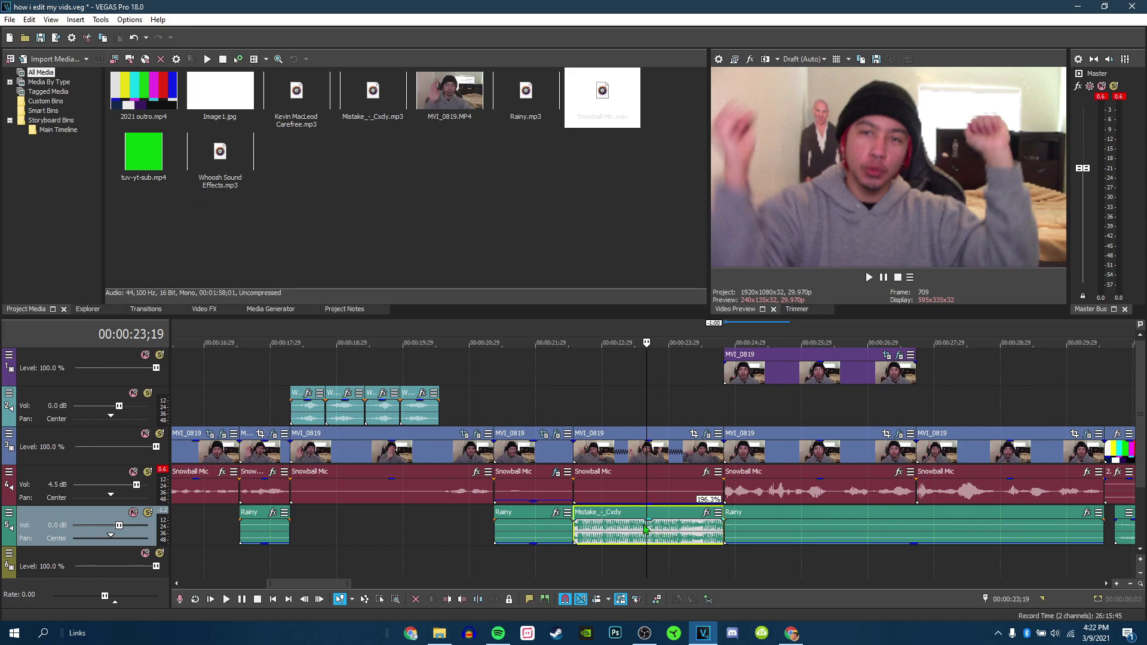
click(745, 405)
scroll(765, 399, down, 2)
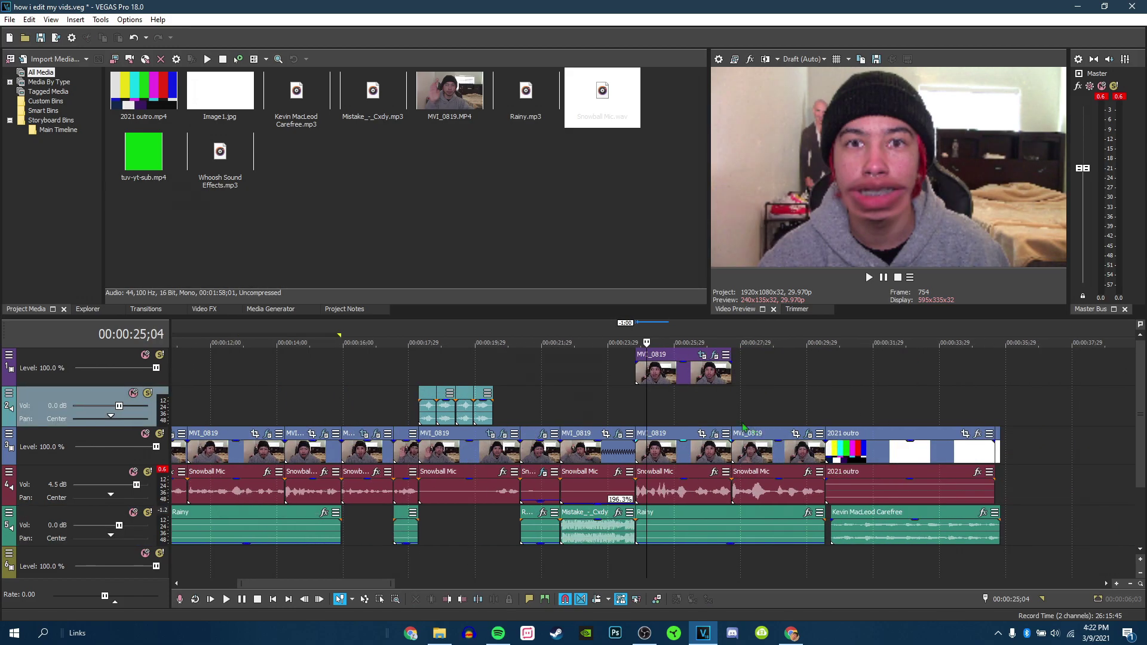
key(space)
scroll(714, 410, up, 2)
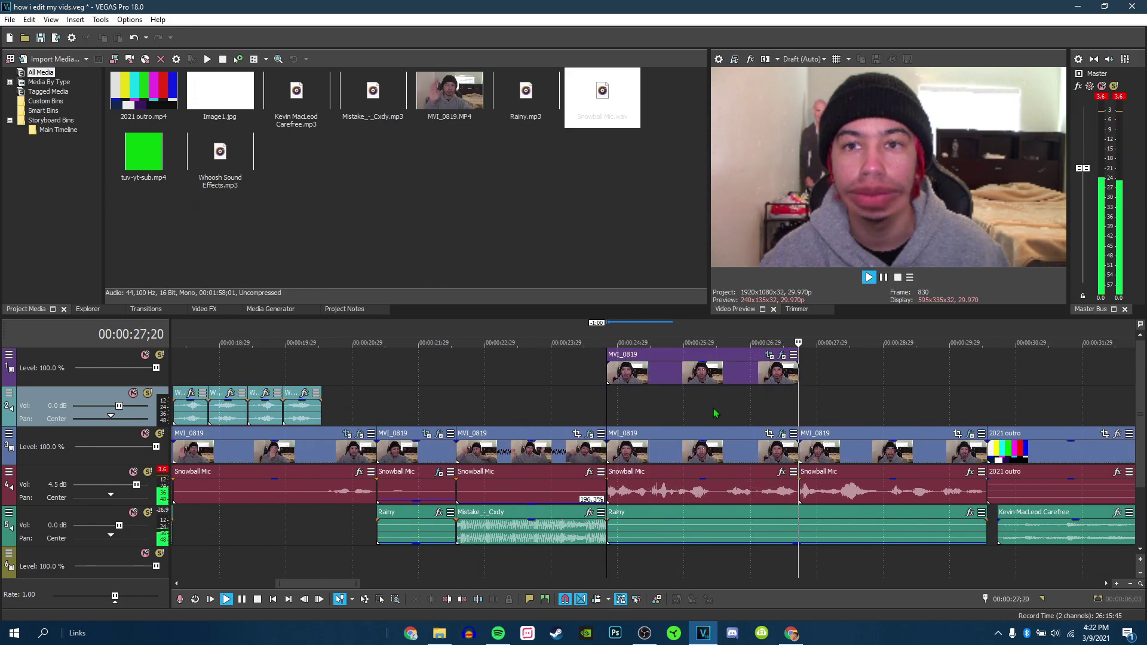
key(space)
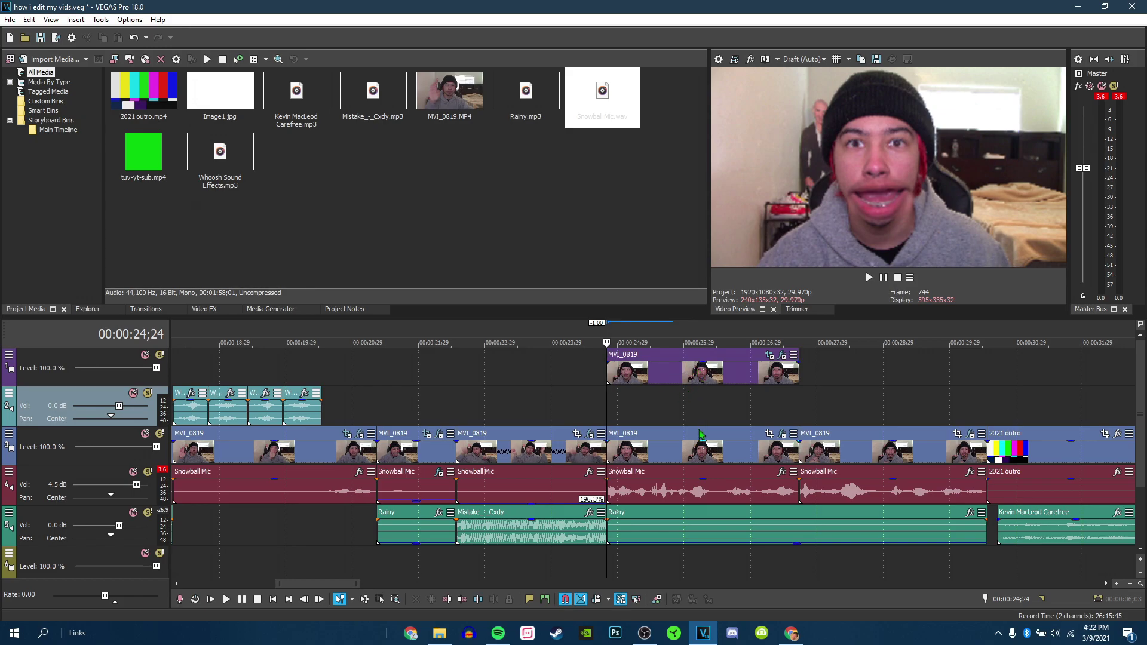
Nudge the main-track MVI_0819 clip four frames later, around 25;12–25;17
click(688, 445)
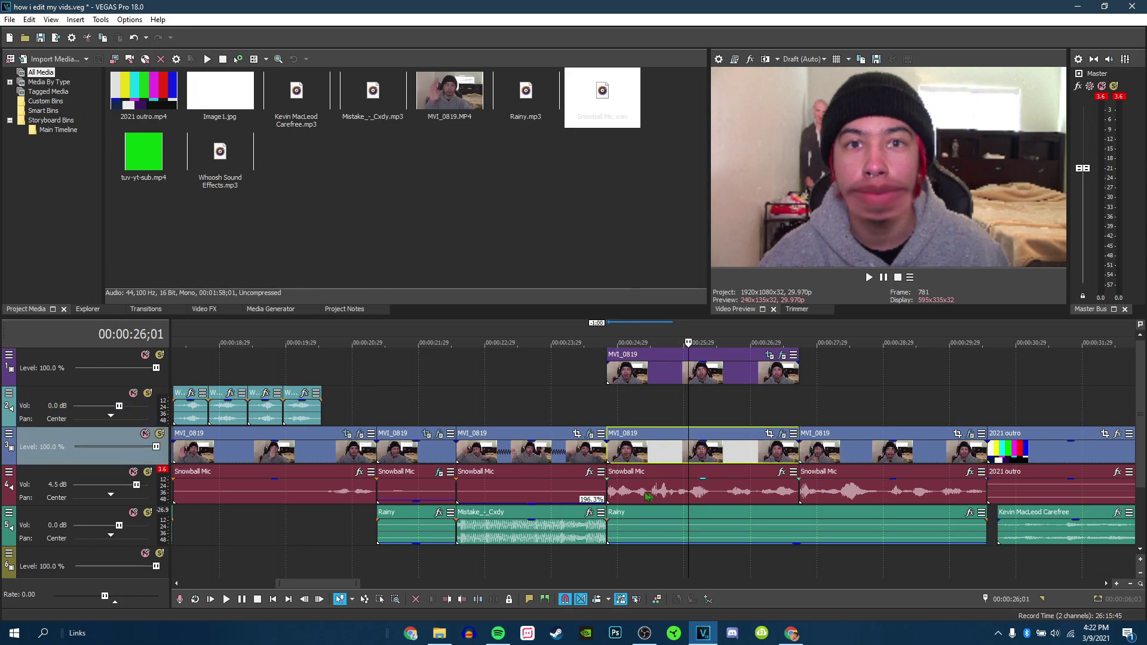
click(657, 460)
drag(713, 463, 647, 454)
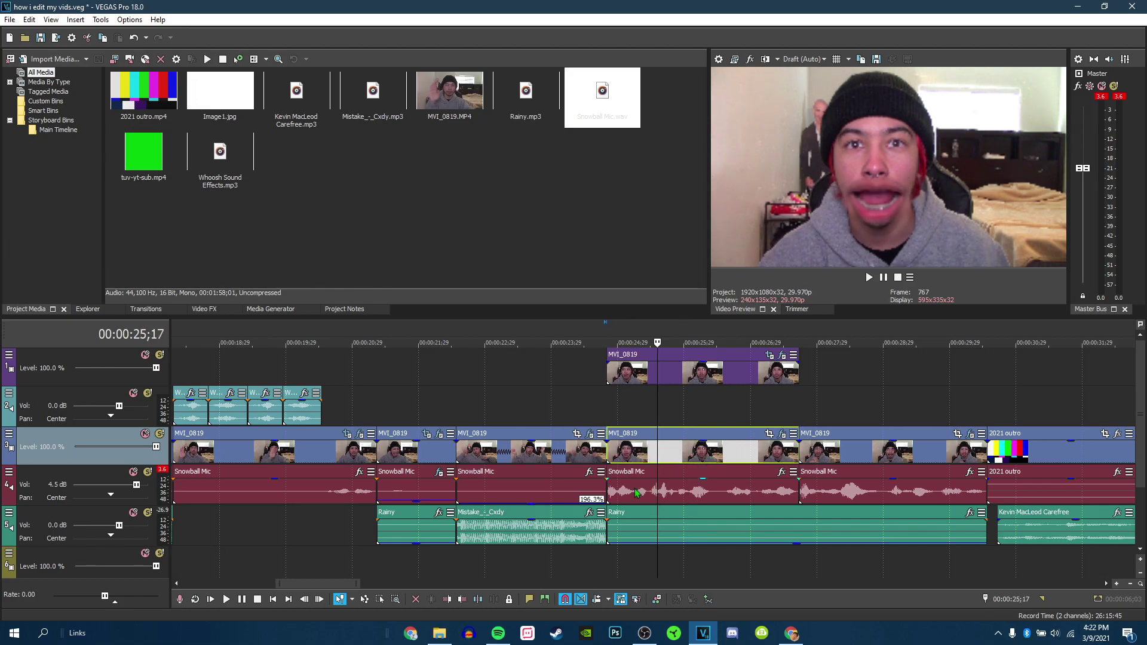
click(647, 459)
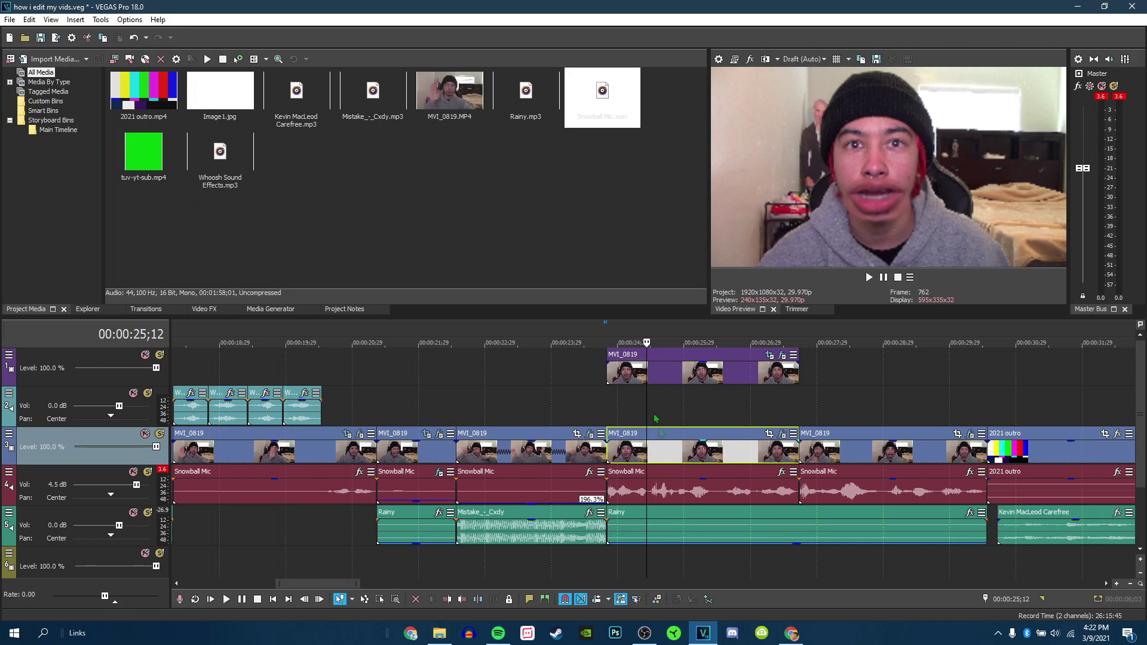
Bring up Pan/Crop for the big-mouth overlay clip at 26;00
click(611, 379)
click(687, 380)
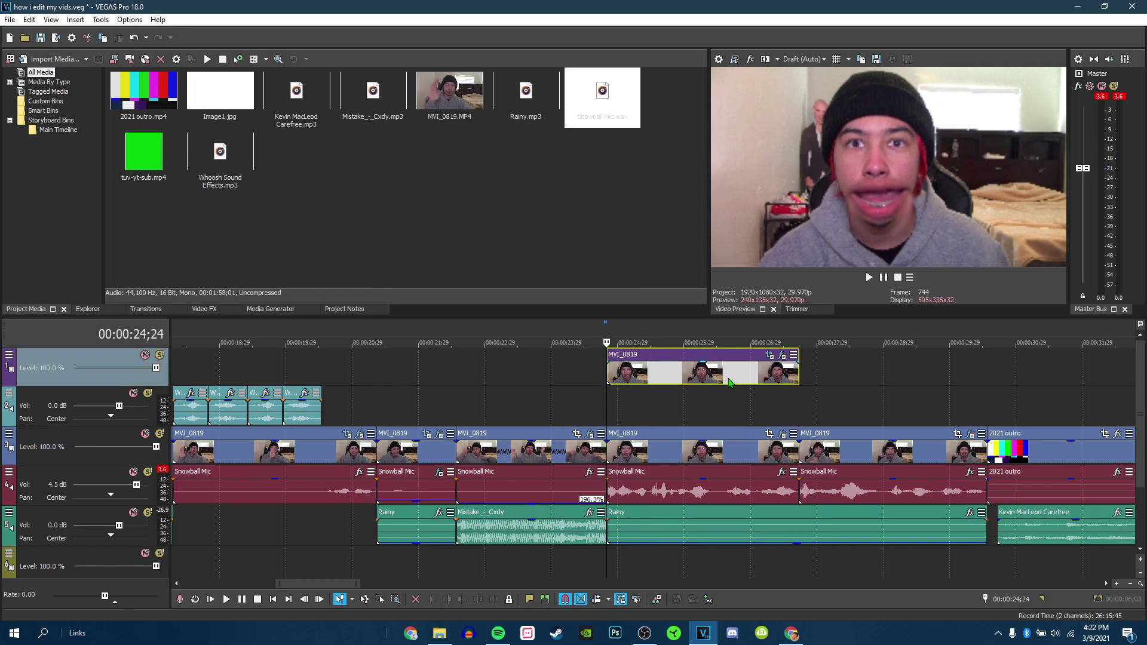
click(768, 356)
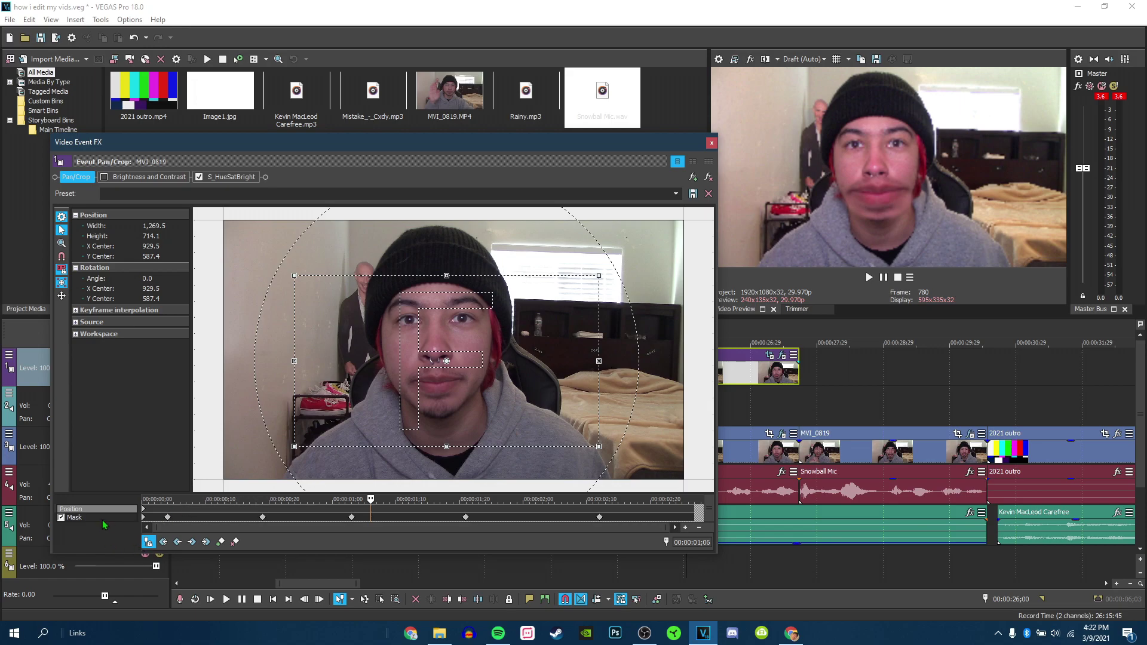
Review the mouth mask keyframes at 0;04, 1;03 and 1;21, discarding a trial eye ellipse
click(105, 518)
click(148, 518)
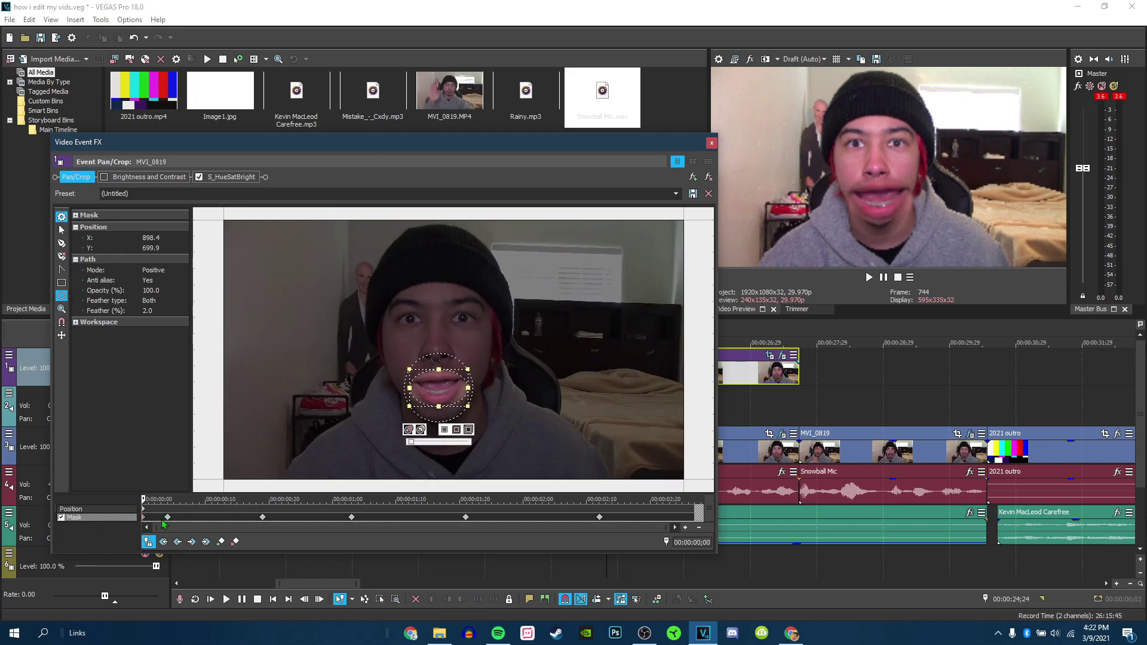
click(168, 519)
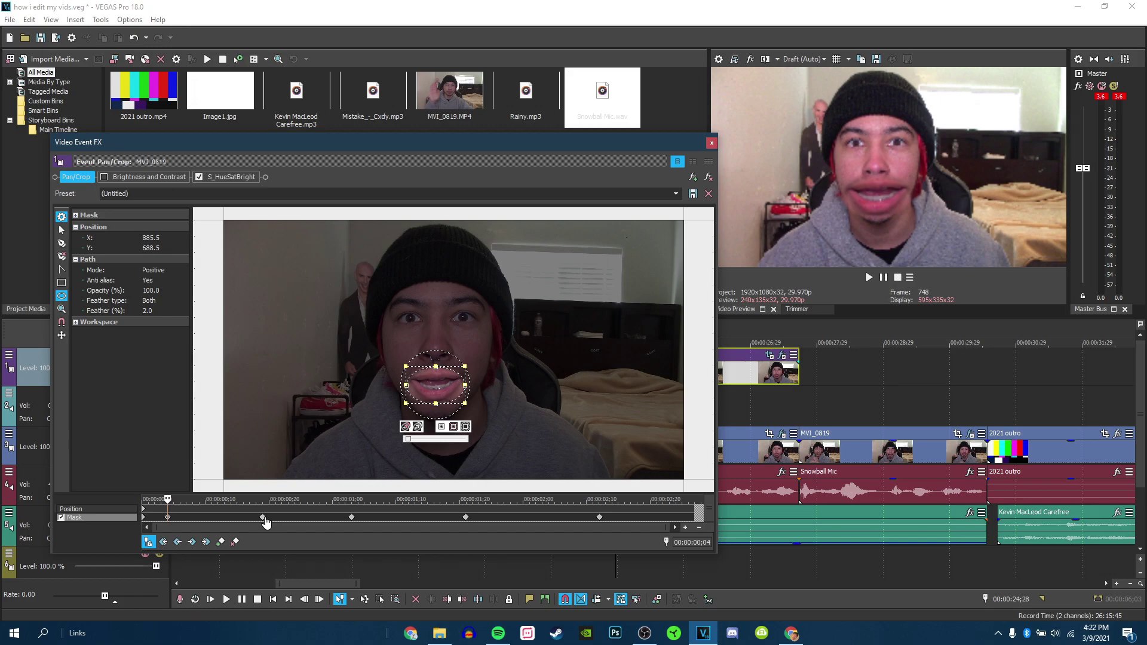
click(263, 518)
click(351, 519)
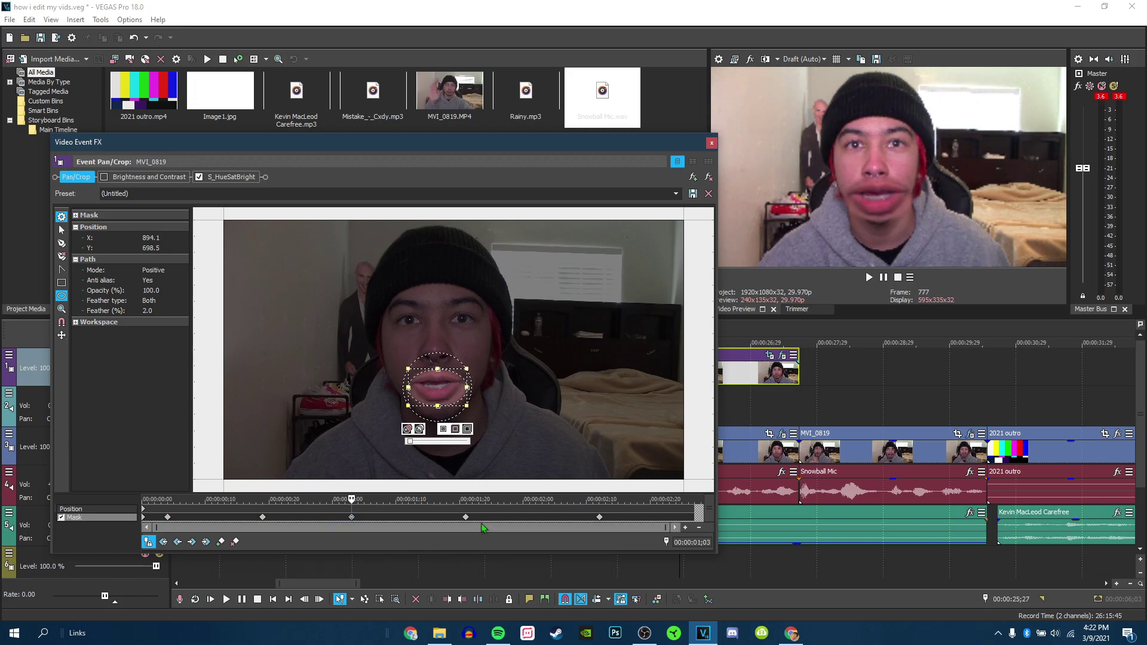
click(465, 517)
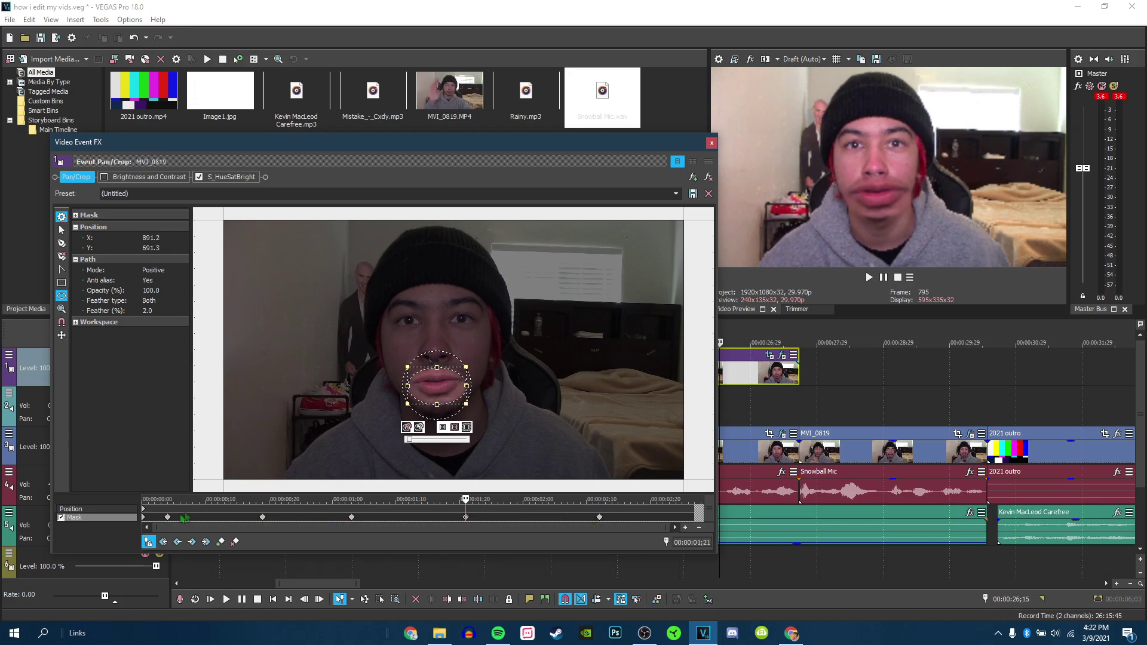
click(144, 518)
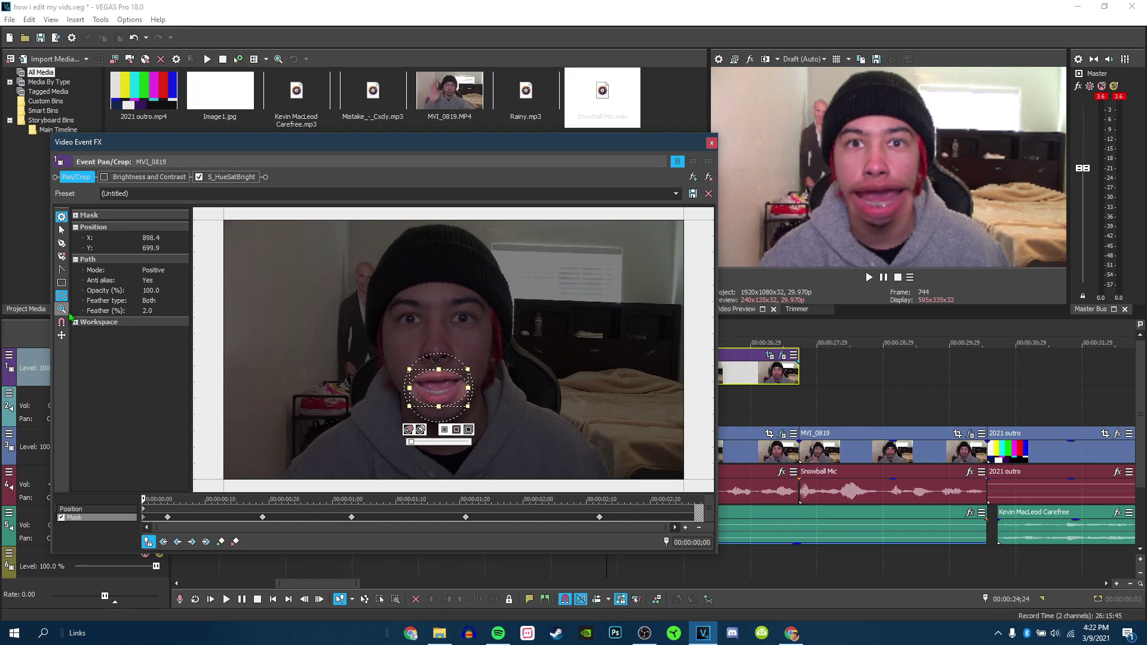
drag(320, 288, 418, 339)
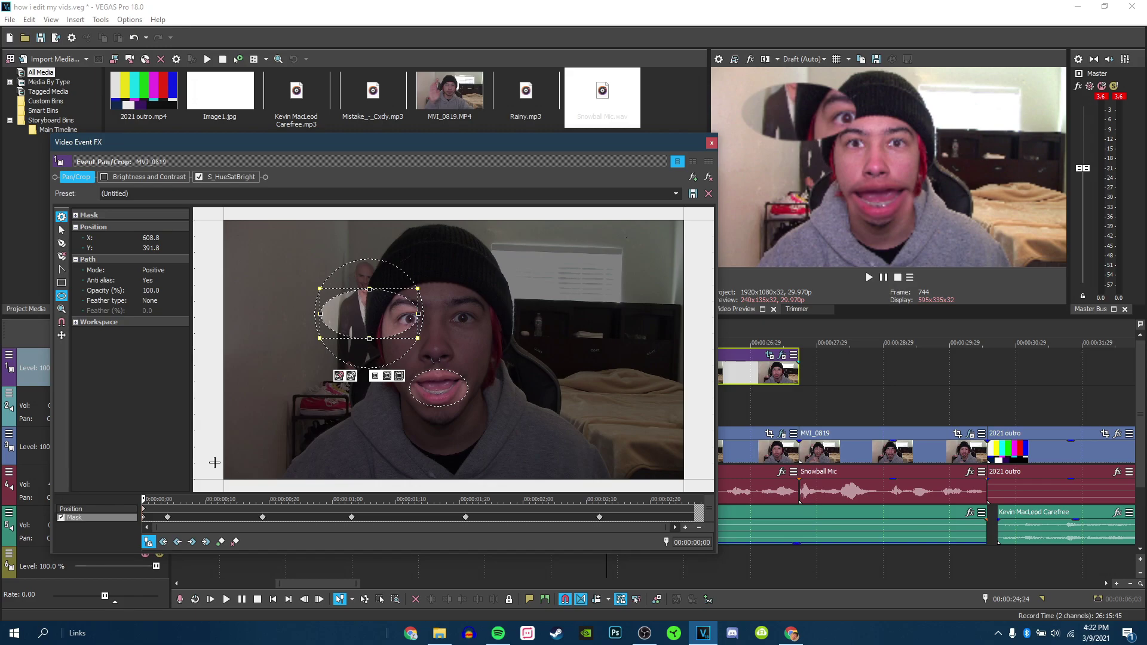
key(ctrl+z)
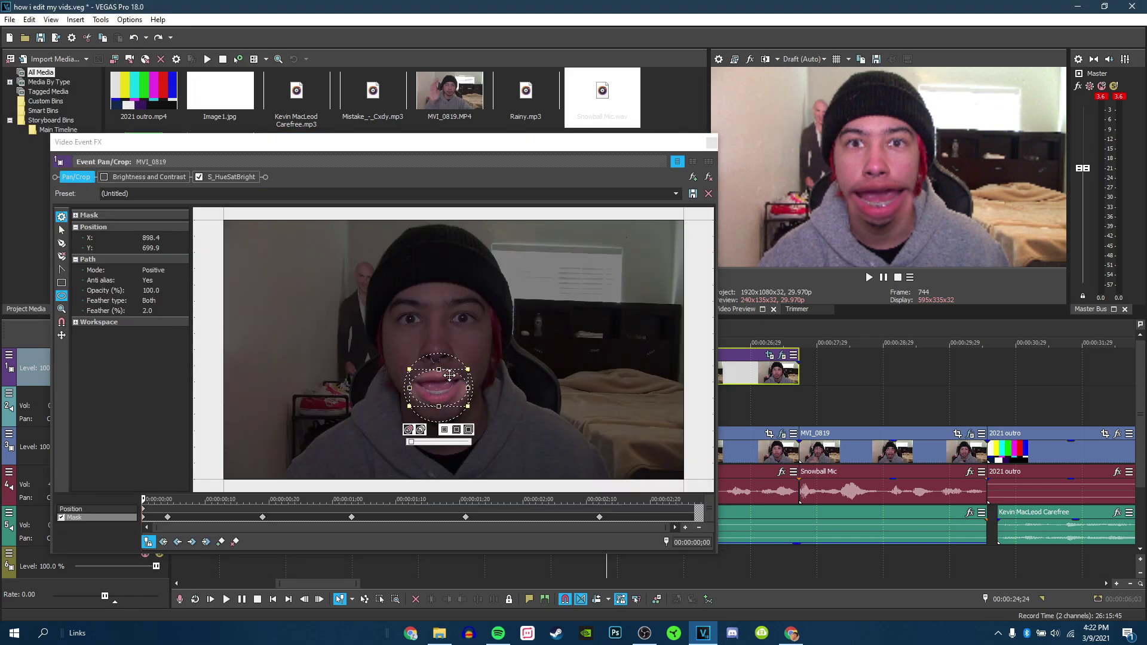
Set the mouth mask's feather type to Both and close the Video Event FX window
click(449, 378)
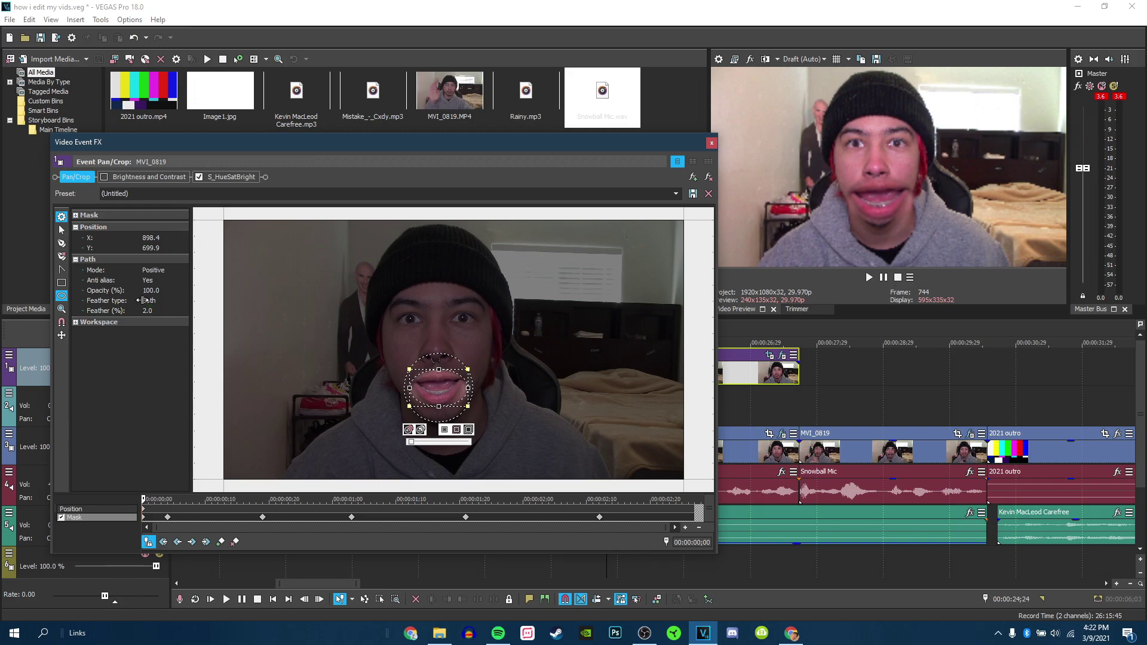
click(144, 301)
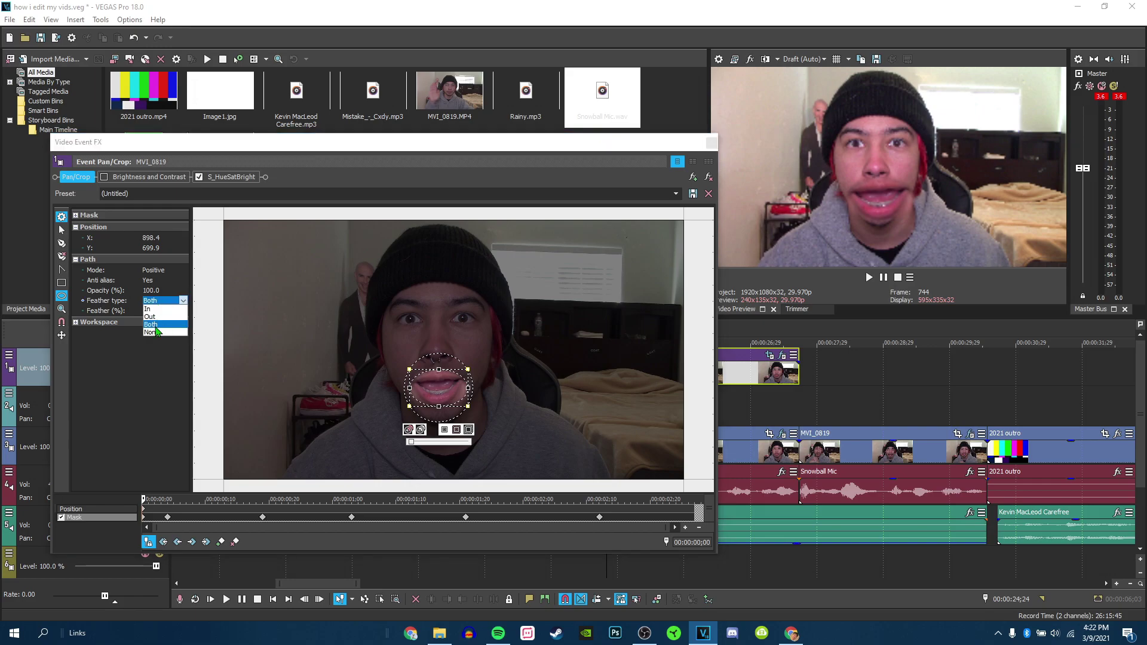
click(154, 324)
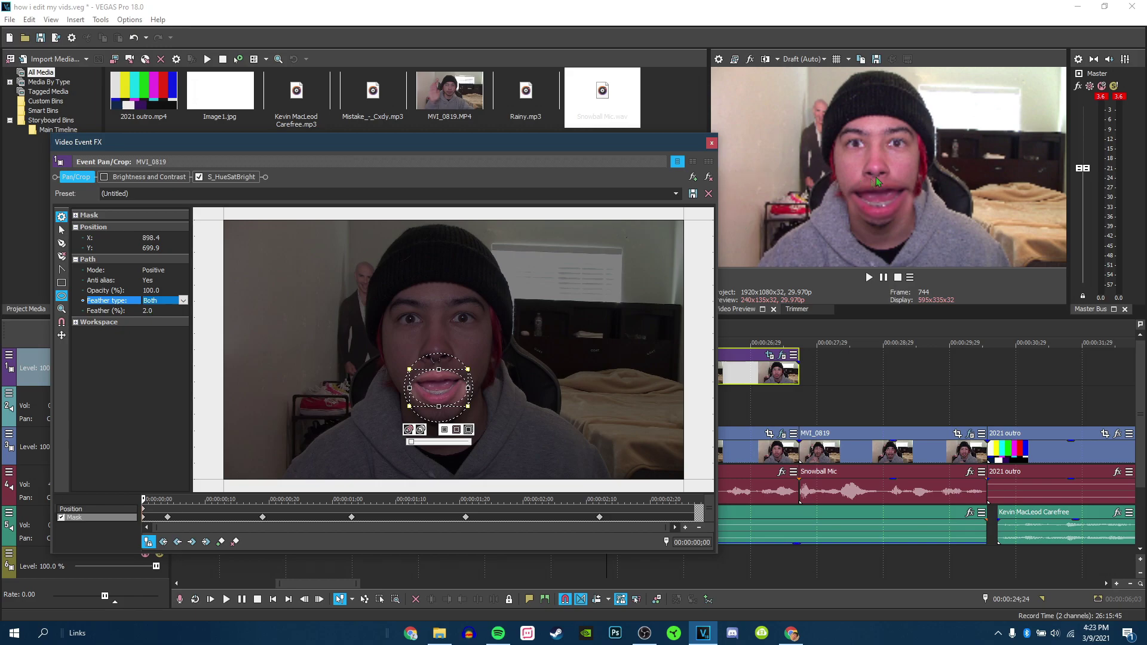
click(712, 143)
click(595, 390)
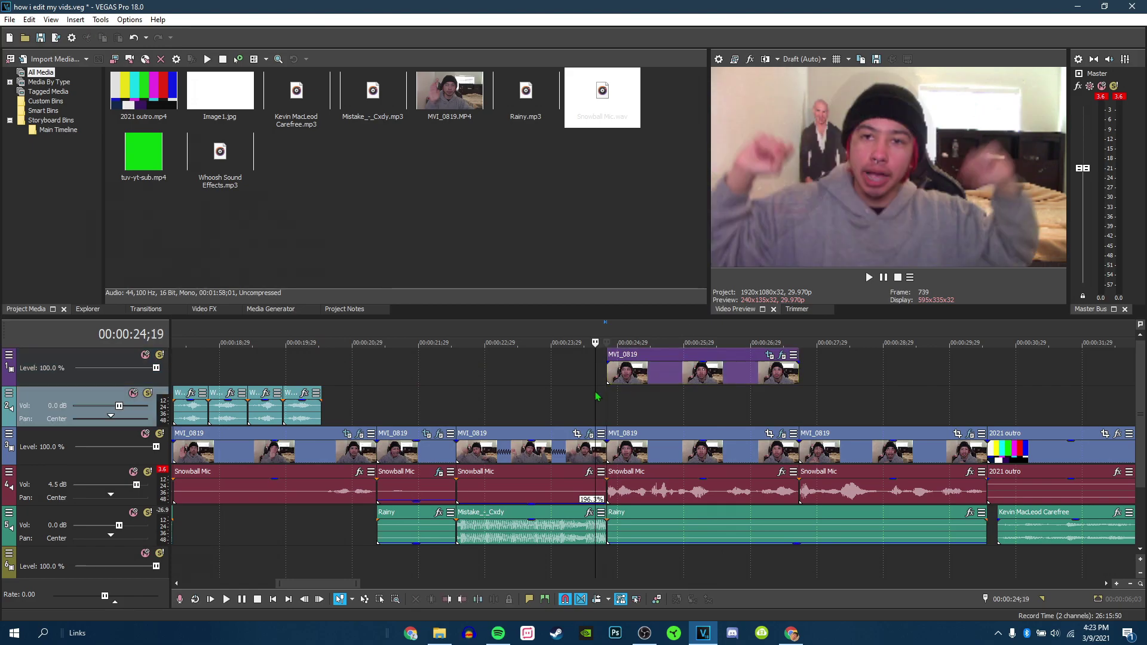
key(space)
key(space)
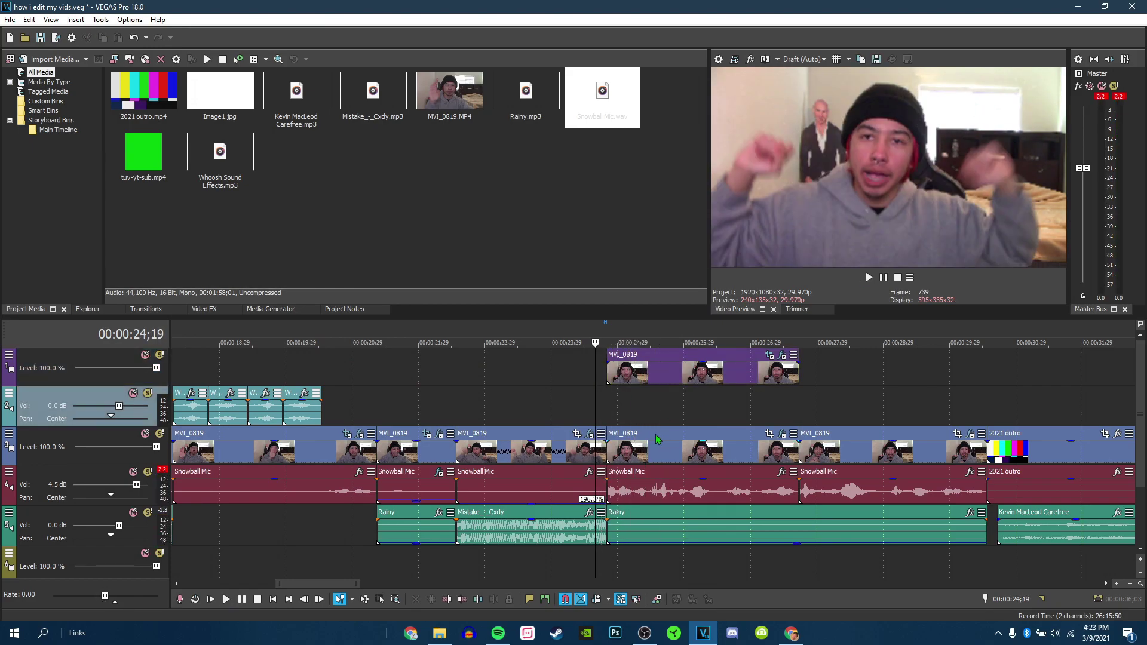
click(605, 396)
key(space)
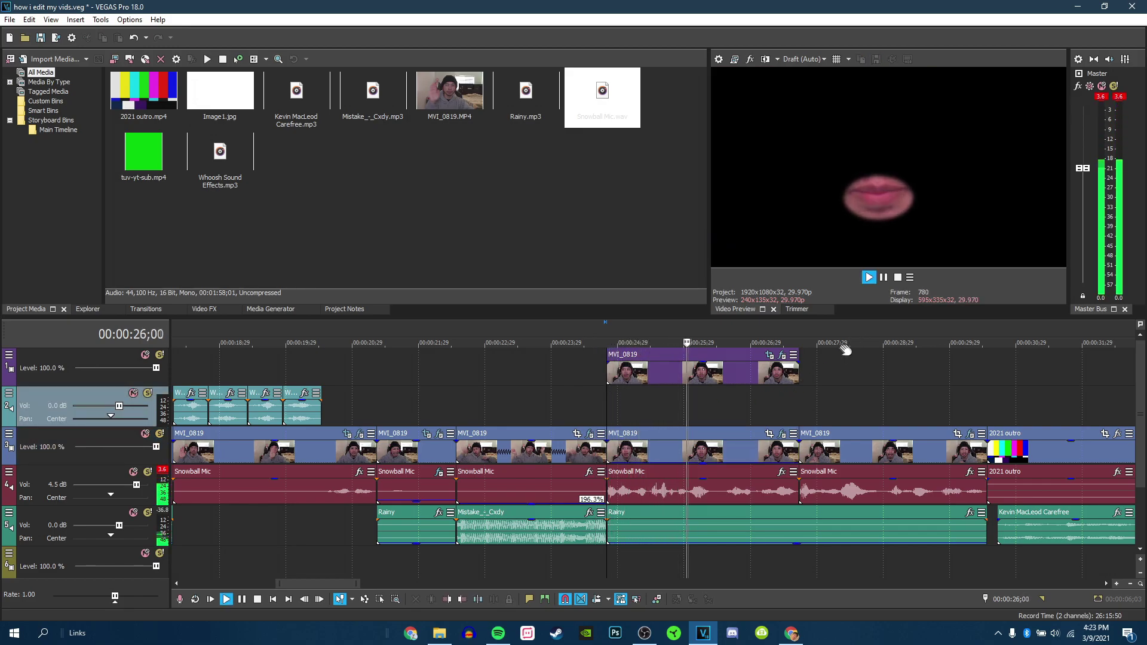
key(space)
click(699, 463)
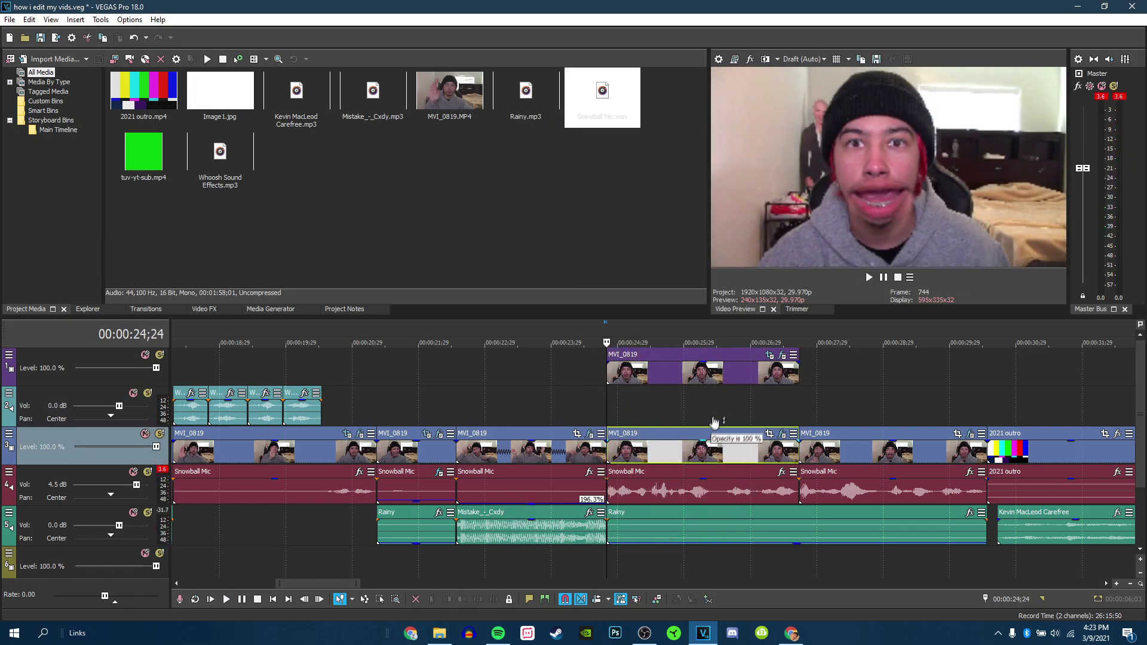
click(700, 369)
click(768, 356)
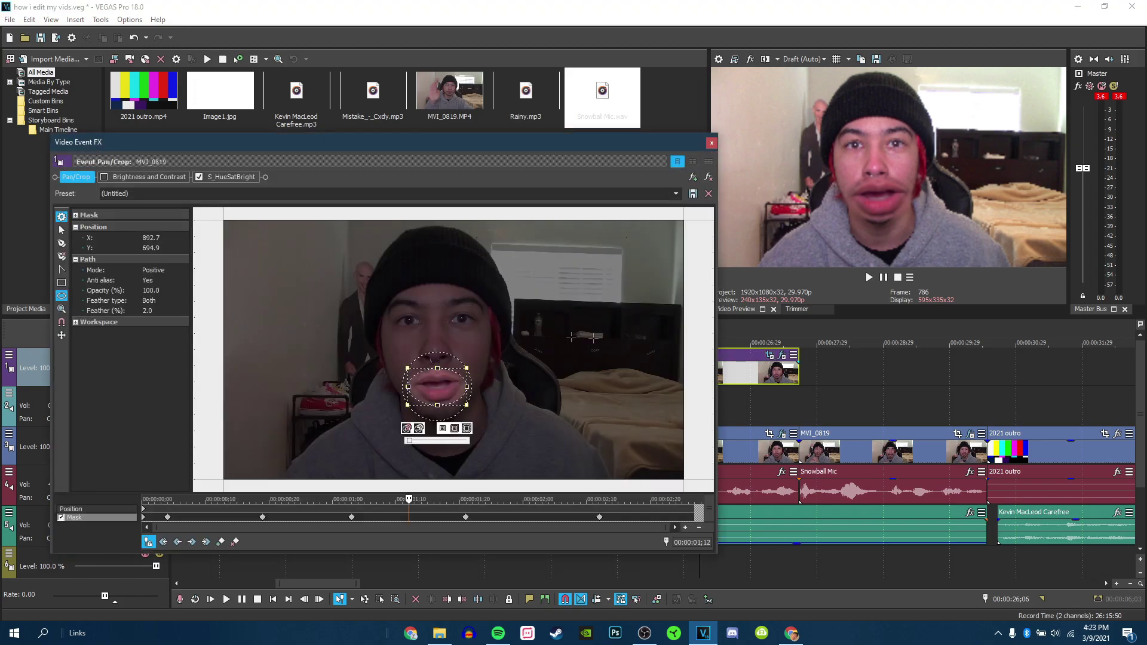
click(99, 509)
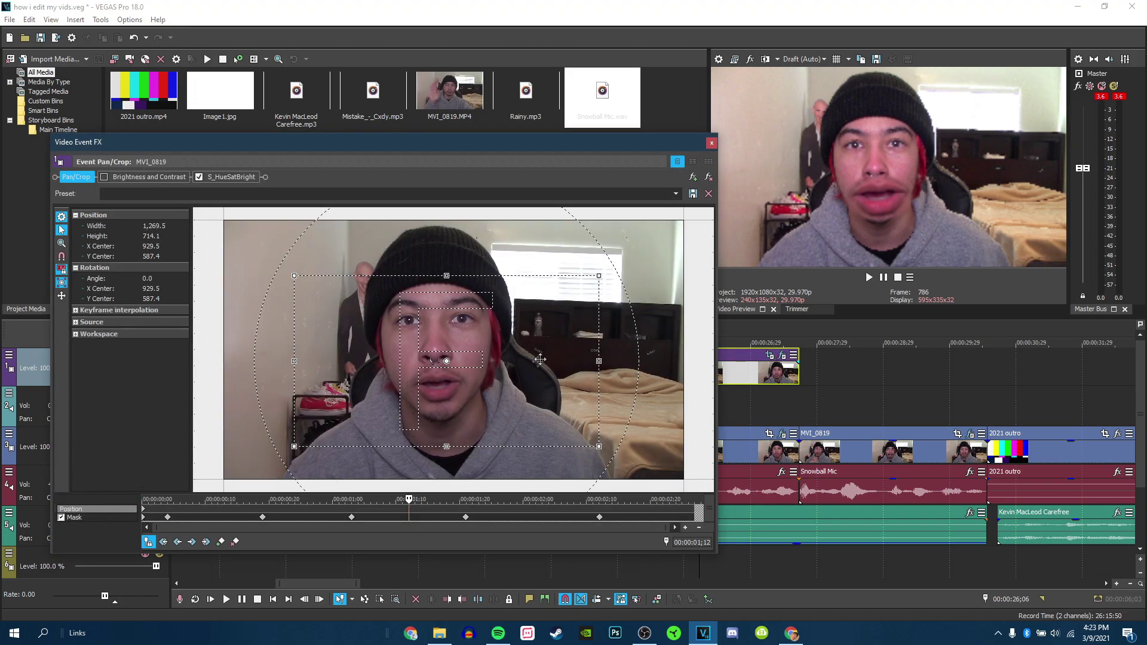
click(148, 542)
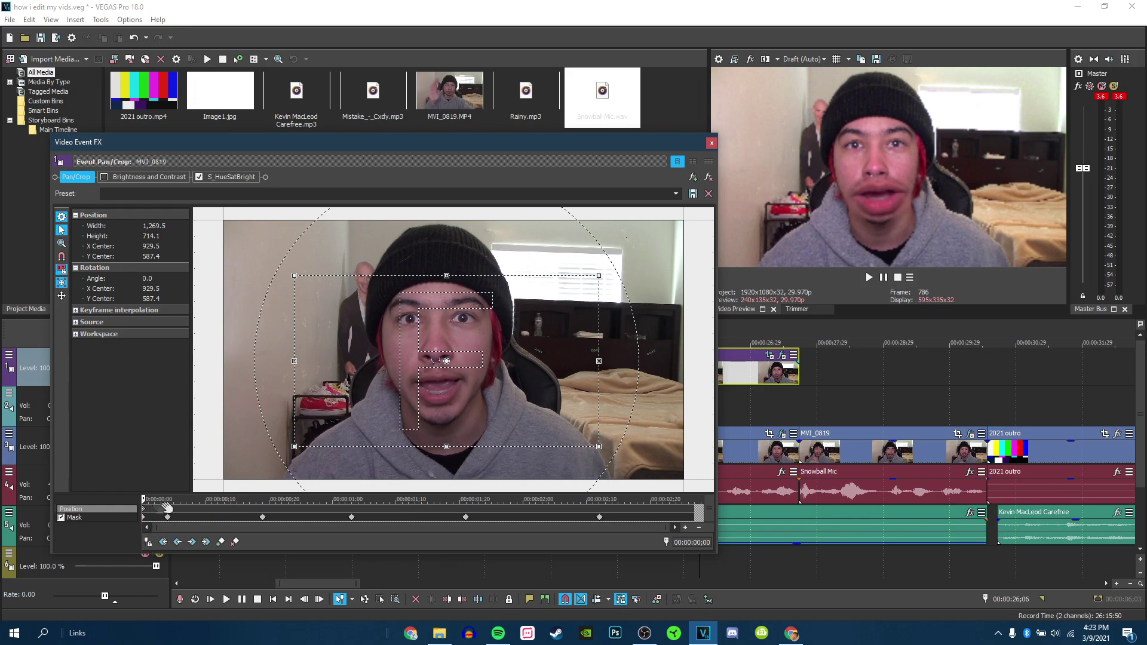
drag(595, 278, 526, 321)
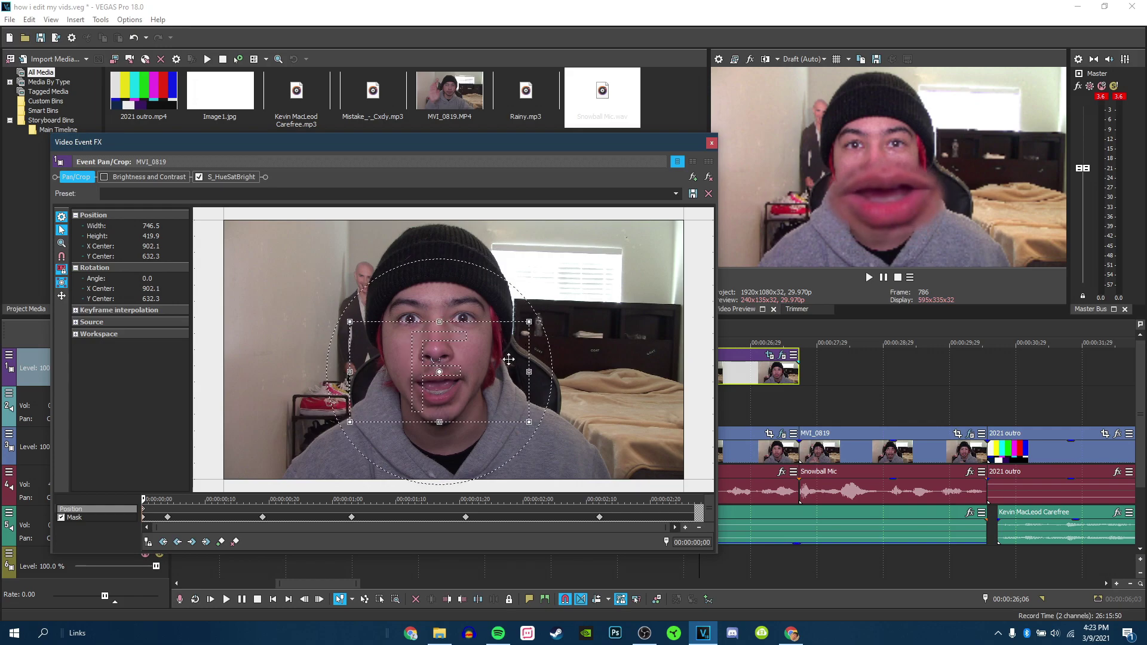
drag(503, 359, 512, 359)
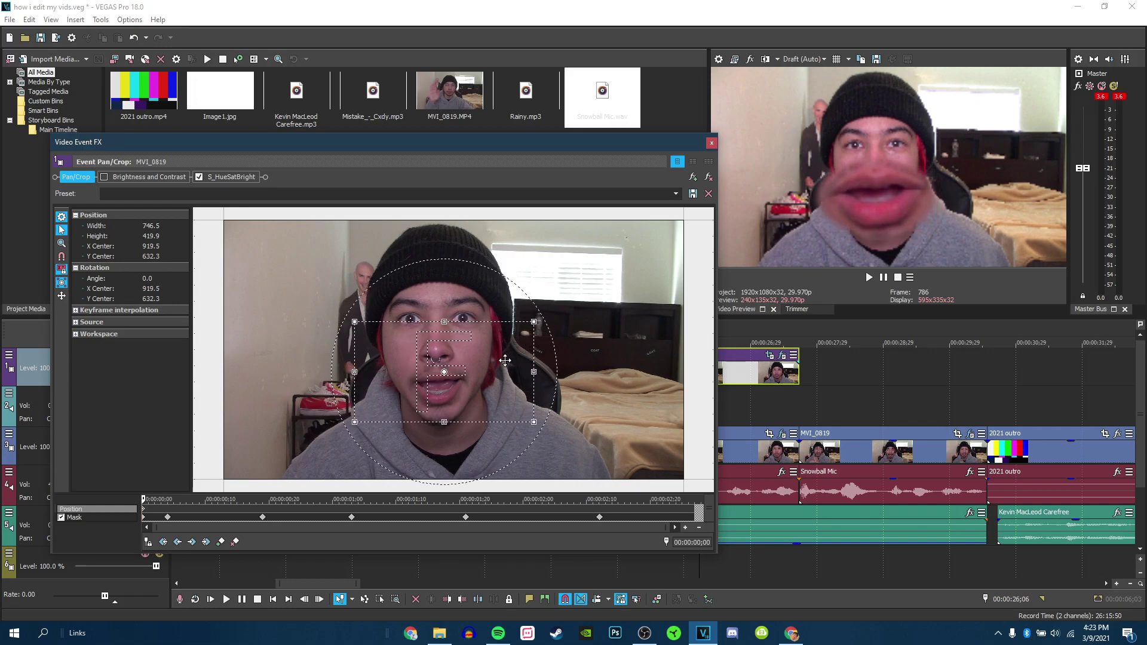
key(ctrl+z)
key(ctrl+z)
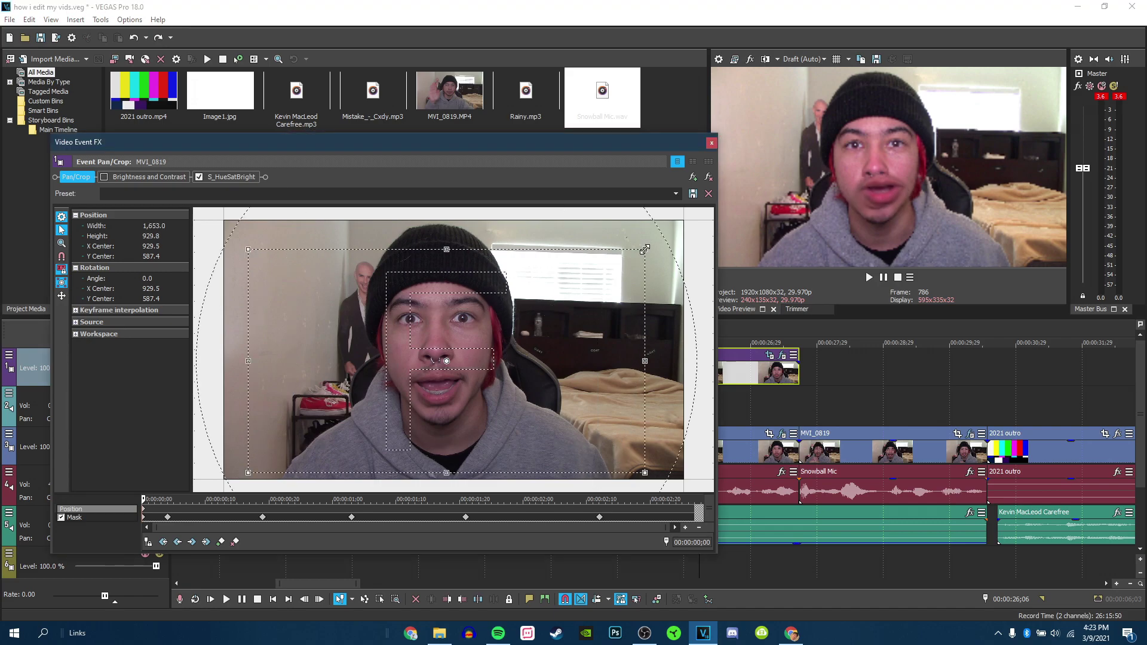
drag(596, 276, 643, 251)
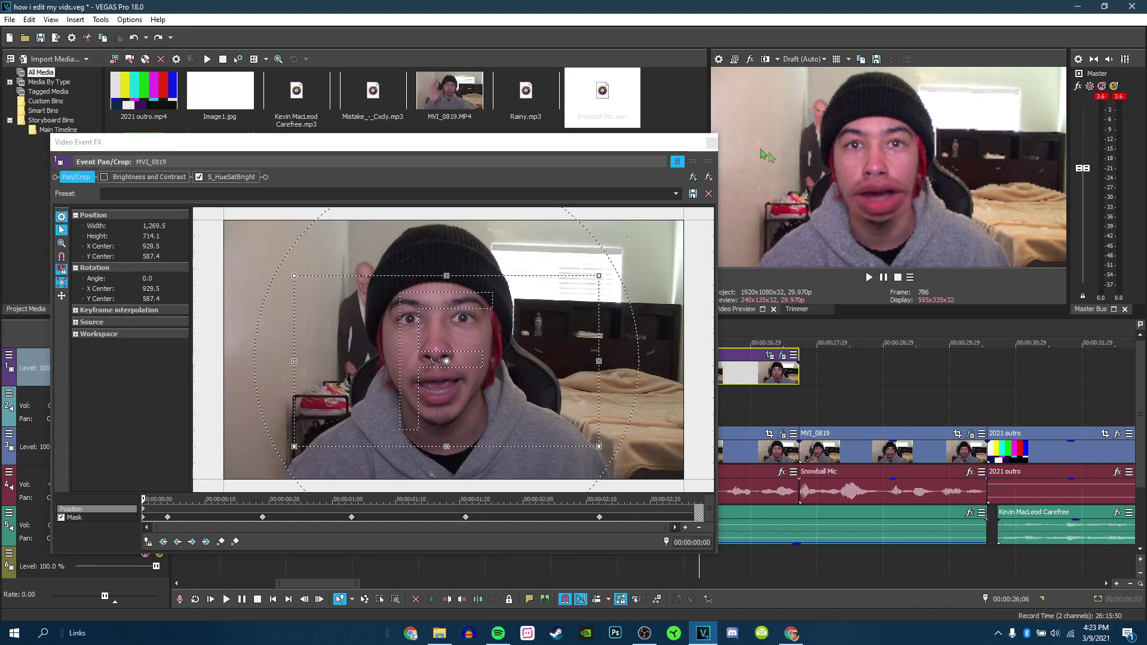
click(712, 142)
key(space)
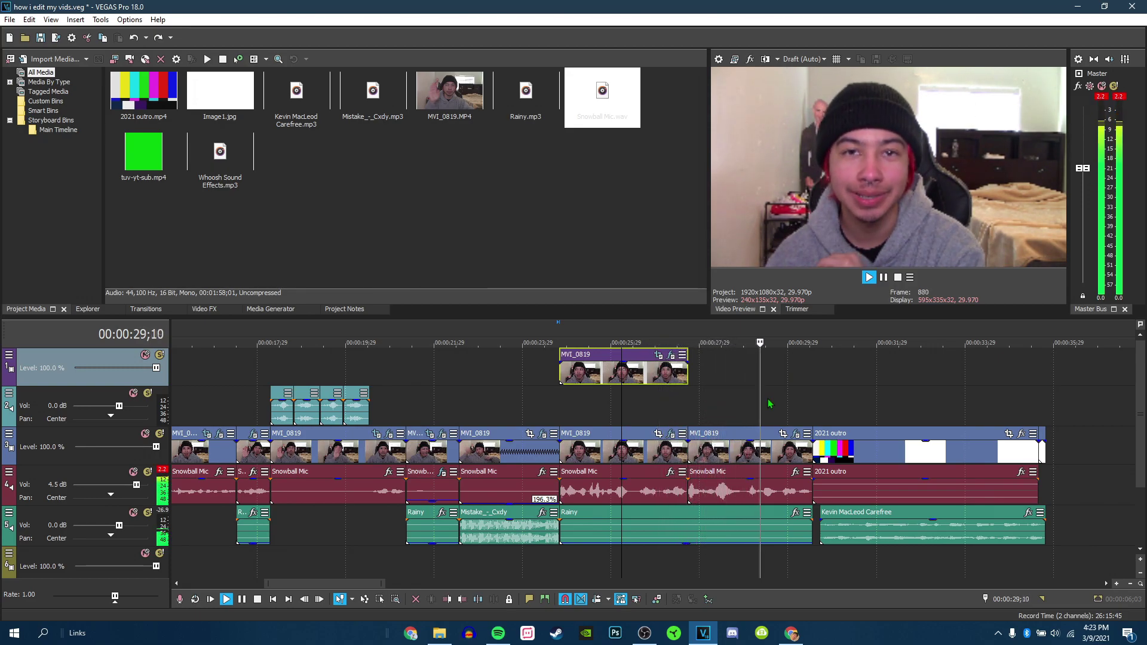
Play through the later part of the vlog to review the ending
key(space)
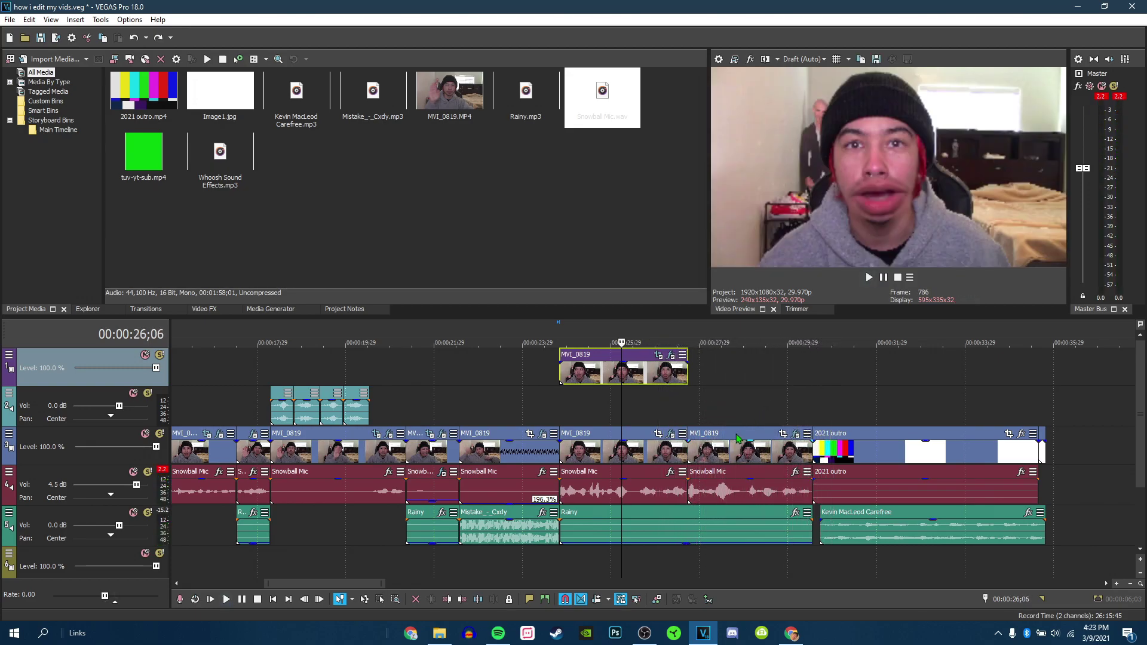
click(688, 406)
key(space)
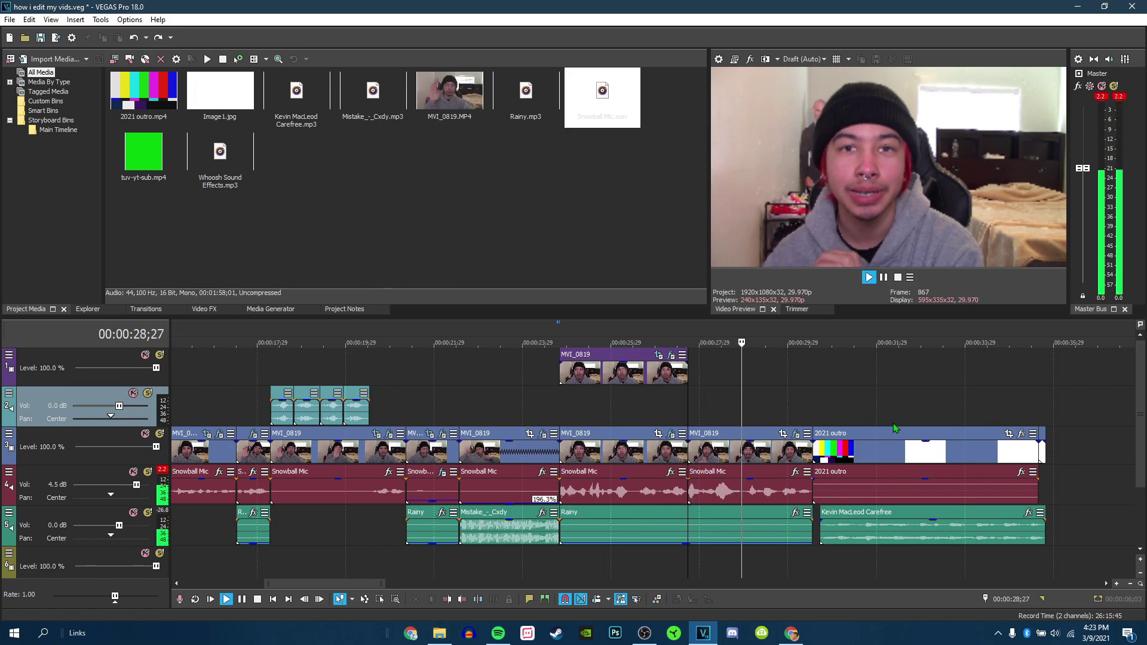
scroll(894, 422, right, 2)
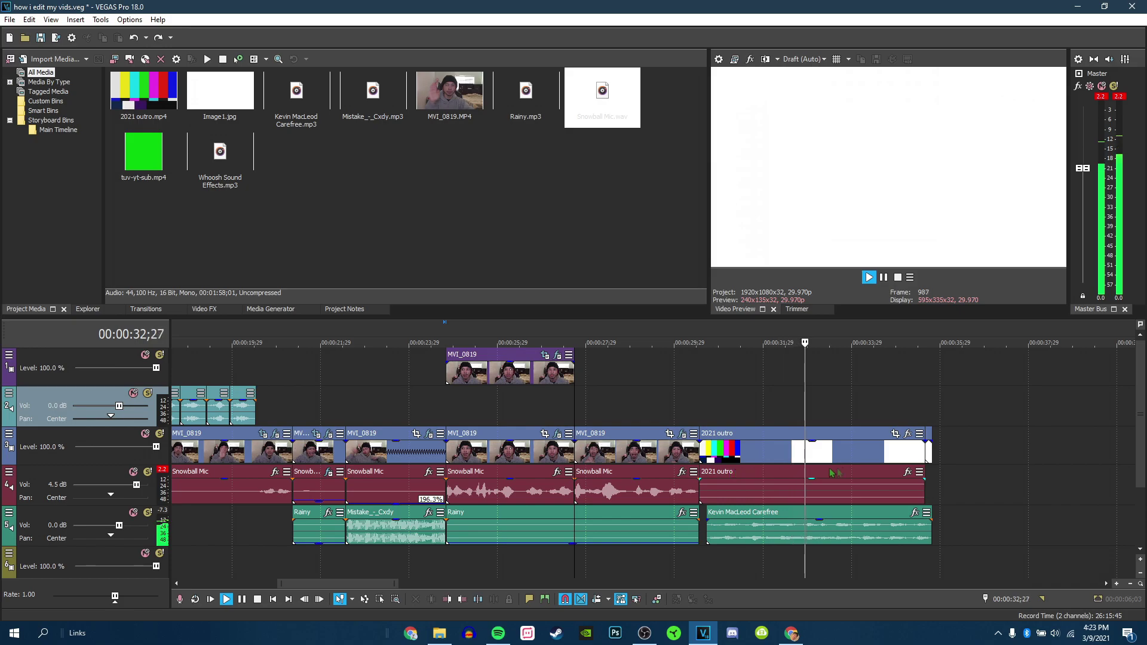
key(space)
Locate where the 2021 outro color bars turn white and where the outro ends
click(751, 454)
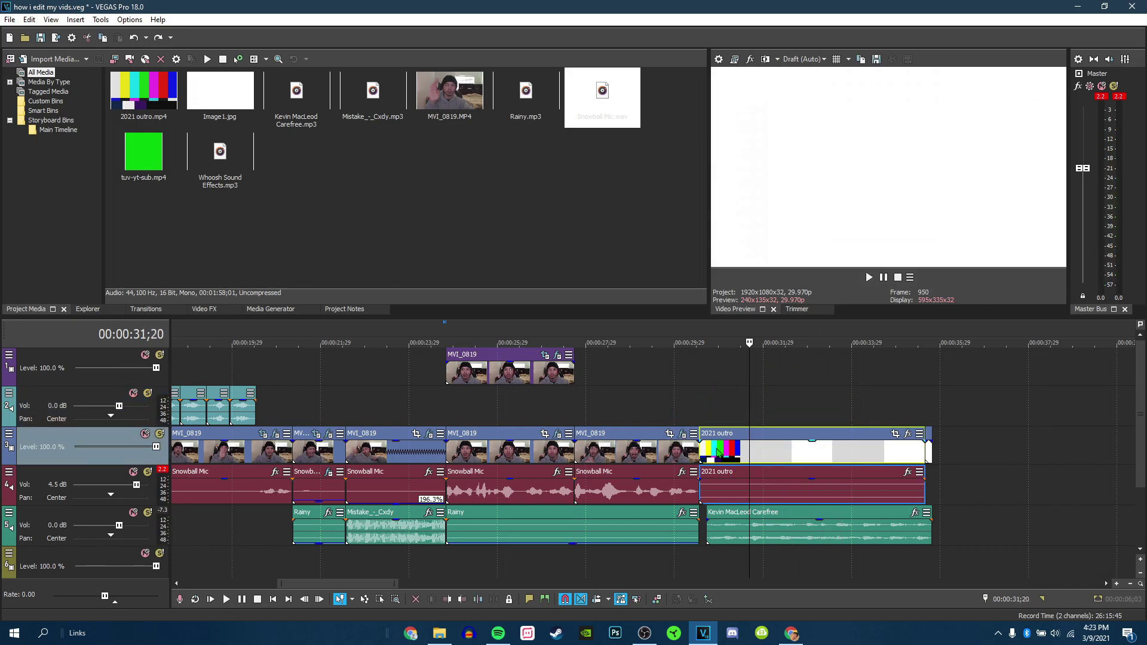
scroll(720, 453, up, 3)
click(634, 458)
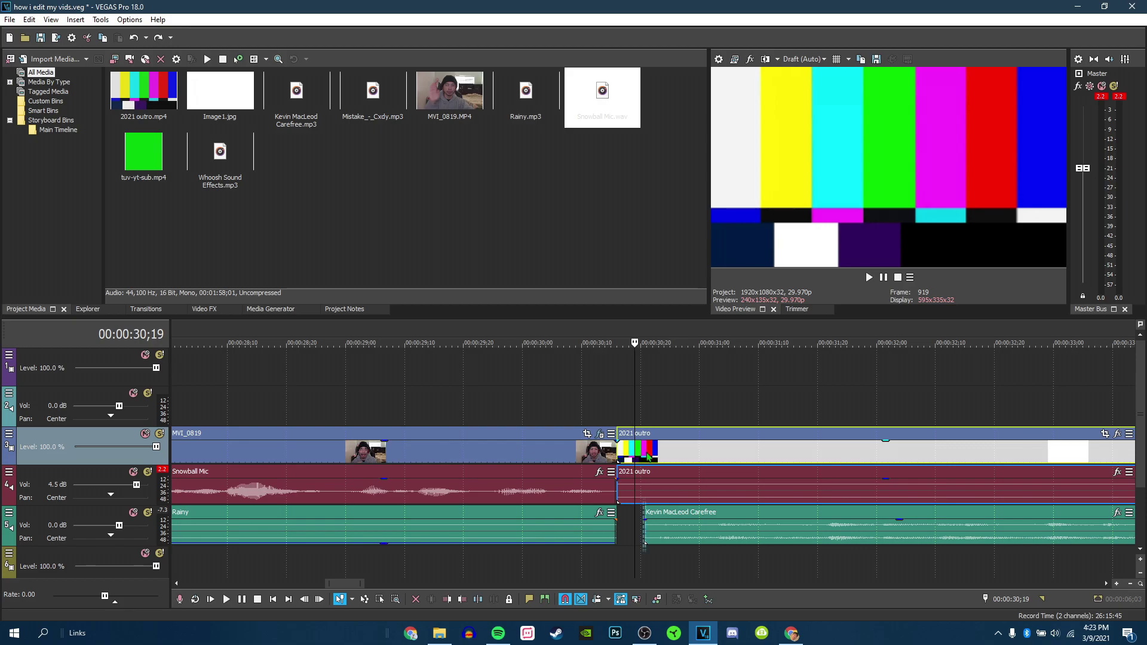
click(646, 526)
scroll(665, 534, down, 2)
click(719, 529)
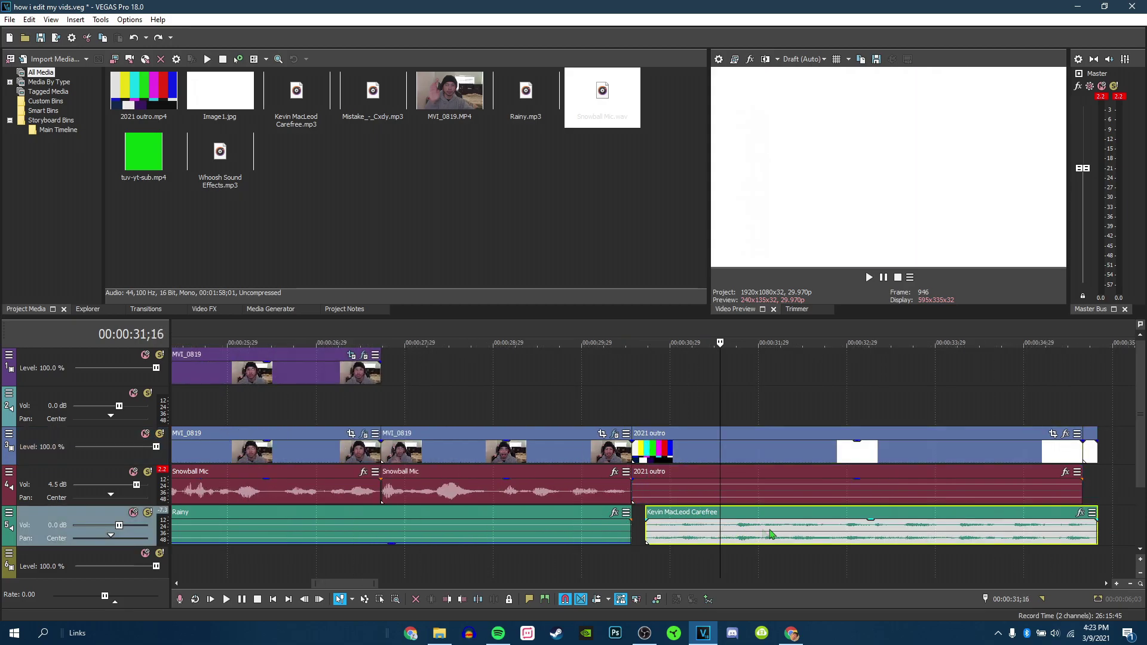
click(773, 531)
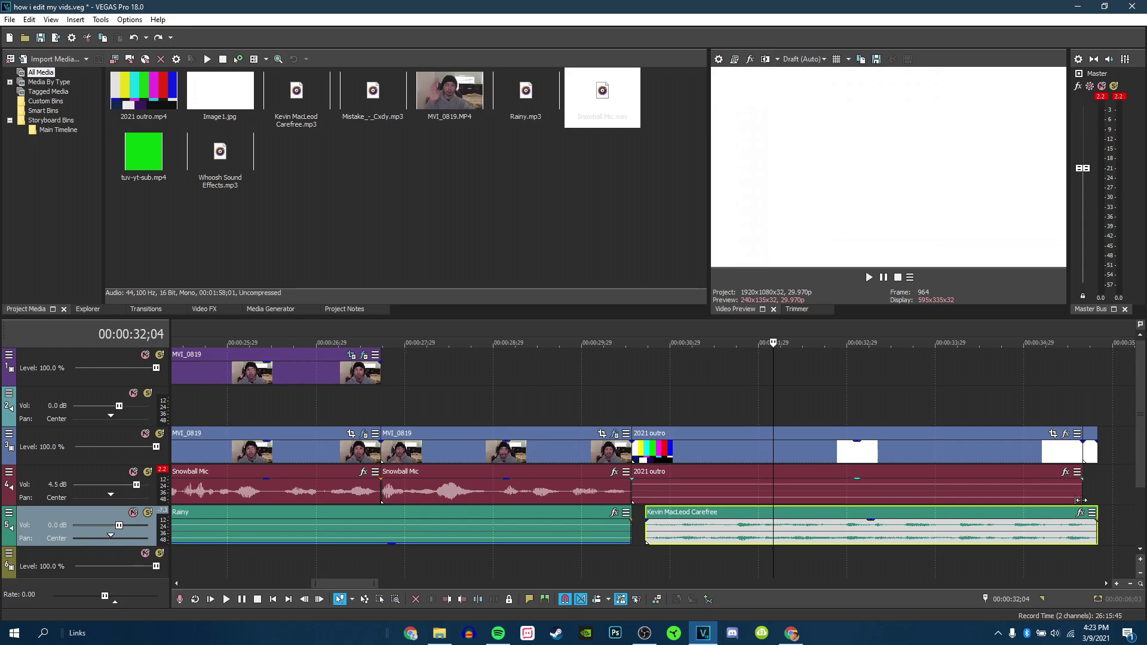
click(1080, 457)
Drag the white Image1 clip left so it butts against the end of the 2021 outro
scroll(985, 460, up, 4)
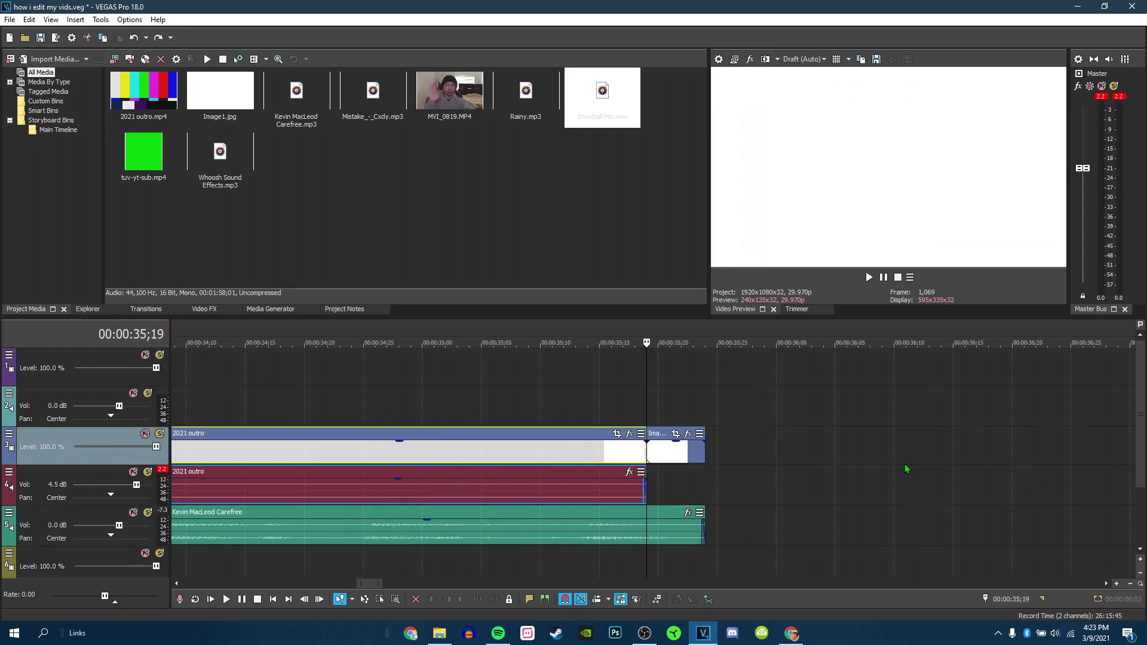
click(690, 455)
drag(690, 456, 679, 455)
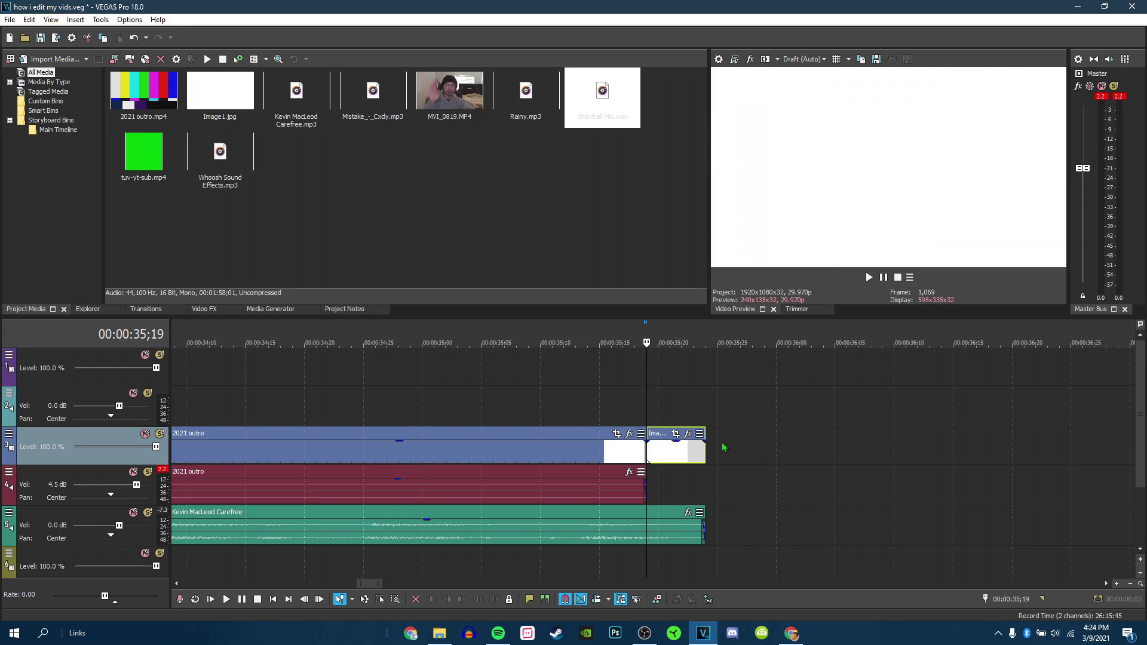
click(671, 448)
Delete the leftover MVI_0819 and Snowball Mic clips past the project end, leaving a ~35-second vlog
scroll(678, 457, down, 10)
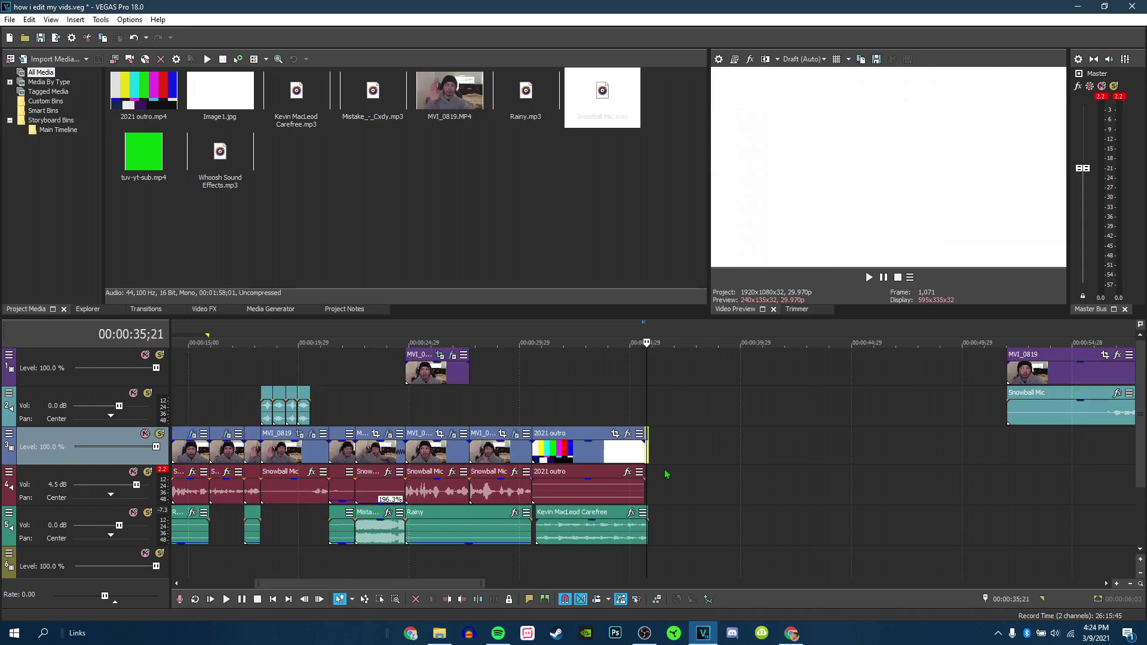
scroll(682, 468, down, 4)
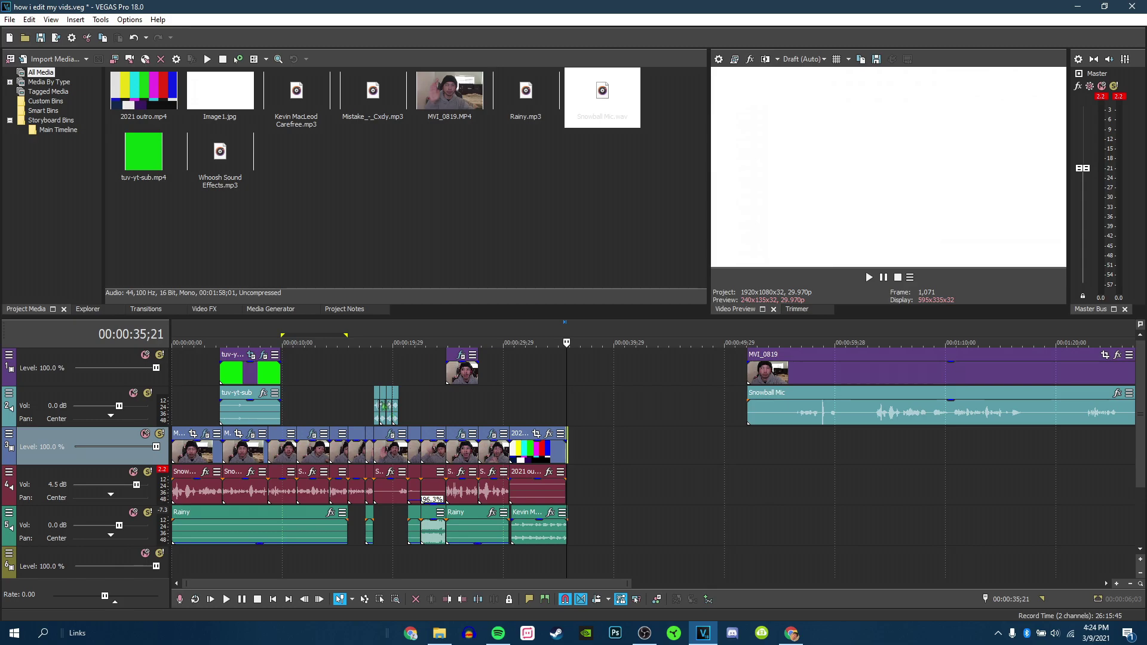
scroll(370, 380, down, 5)
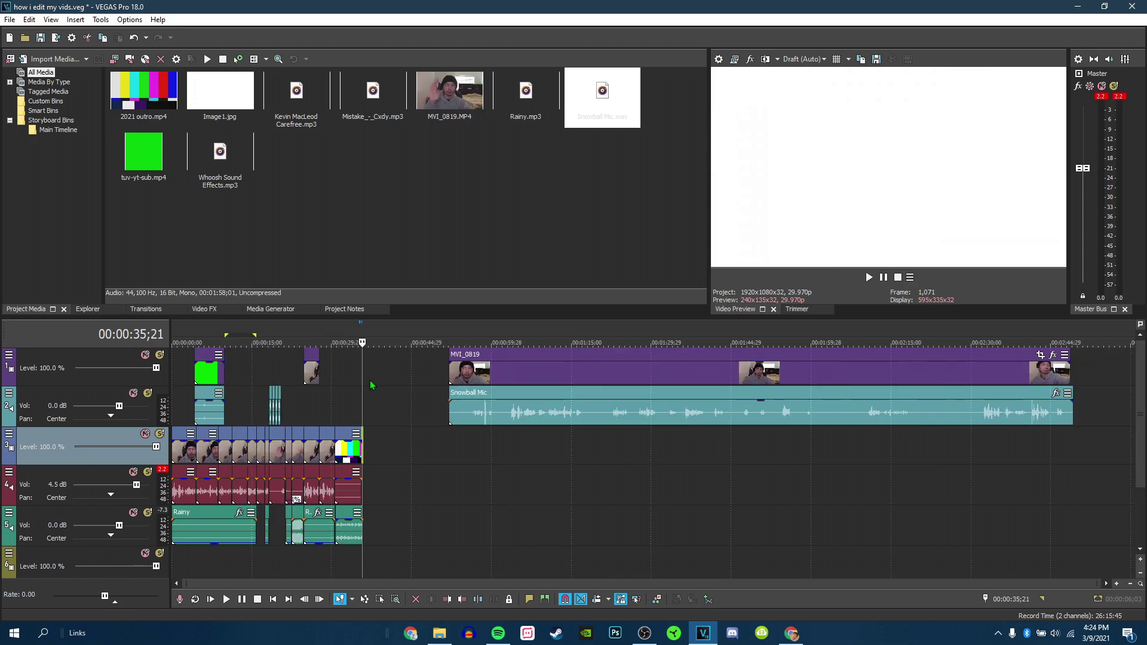
double_click(536, 376)
key(Delete)
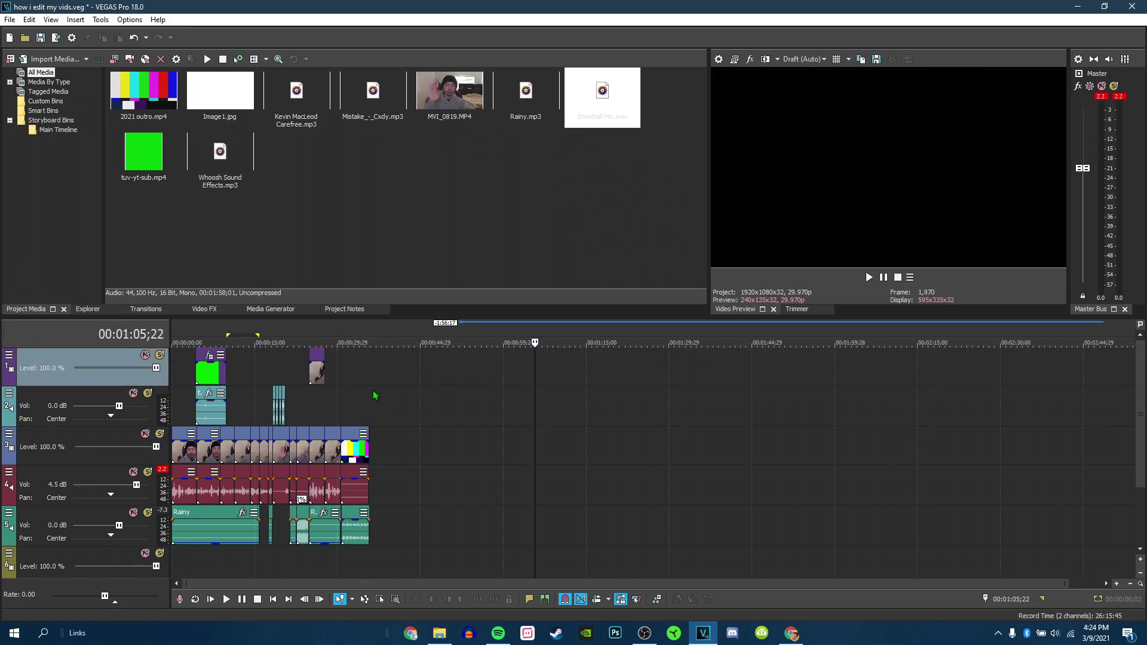
click(374, 391)
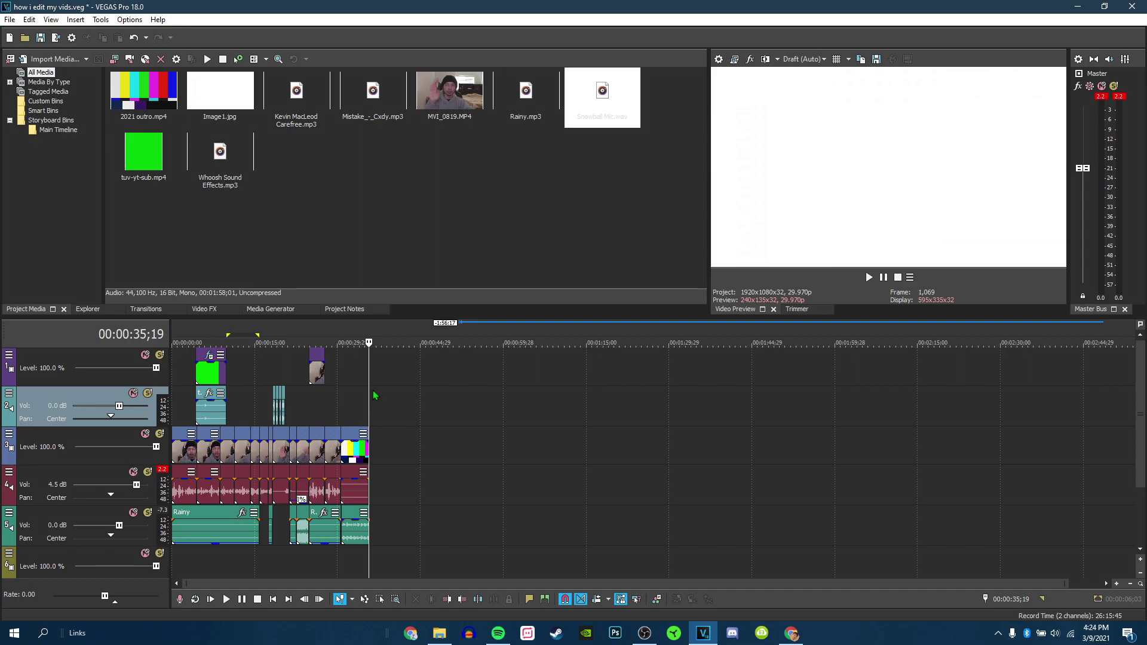
click(209, 325)
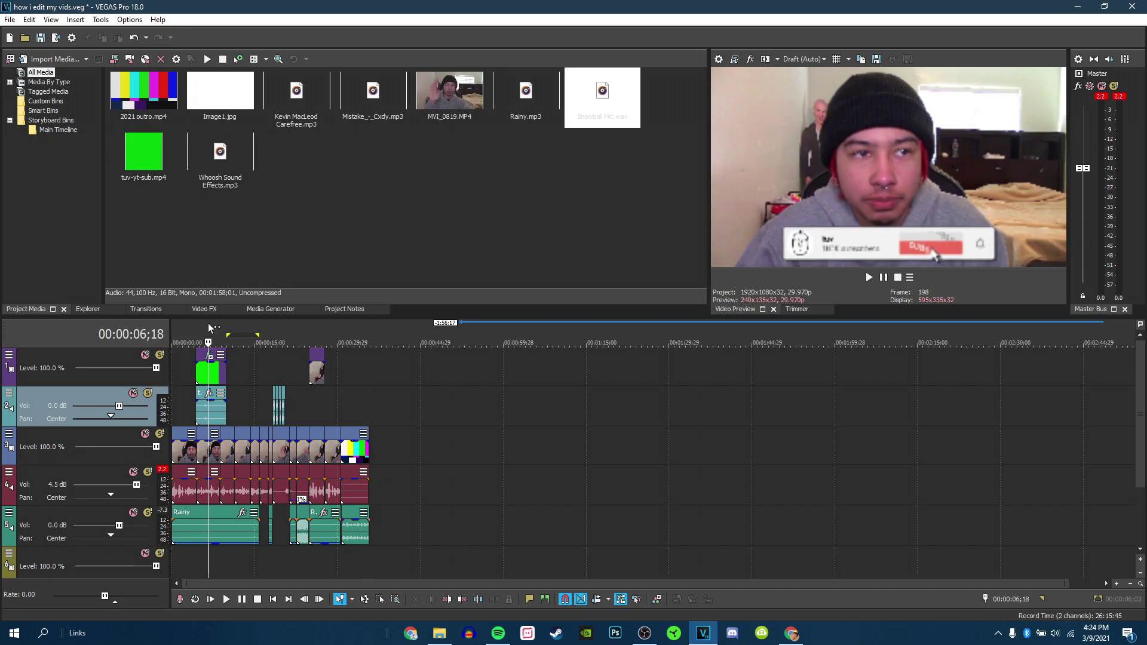